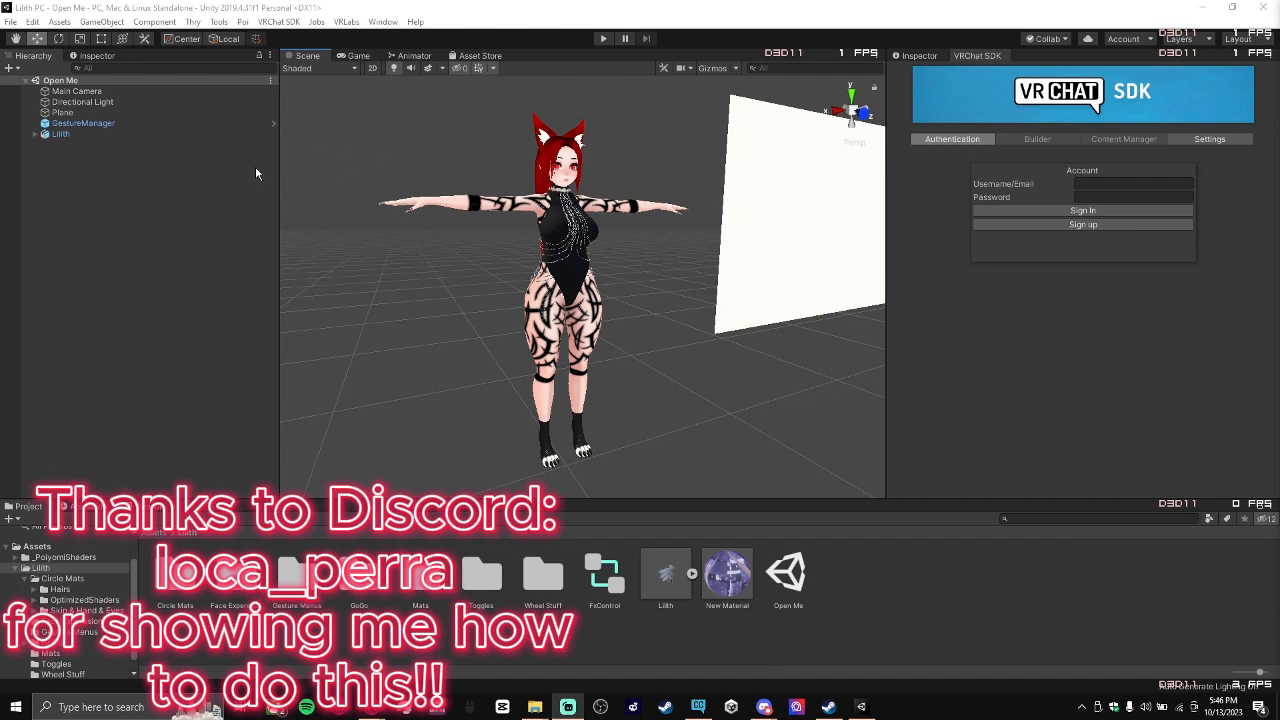
Expand the Lilith avatar's hierarchy and select its ZIN_FIT BASE body mesh in the scene.
left_click(35, 134)
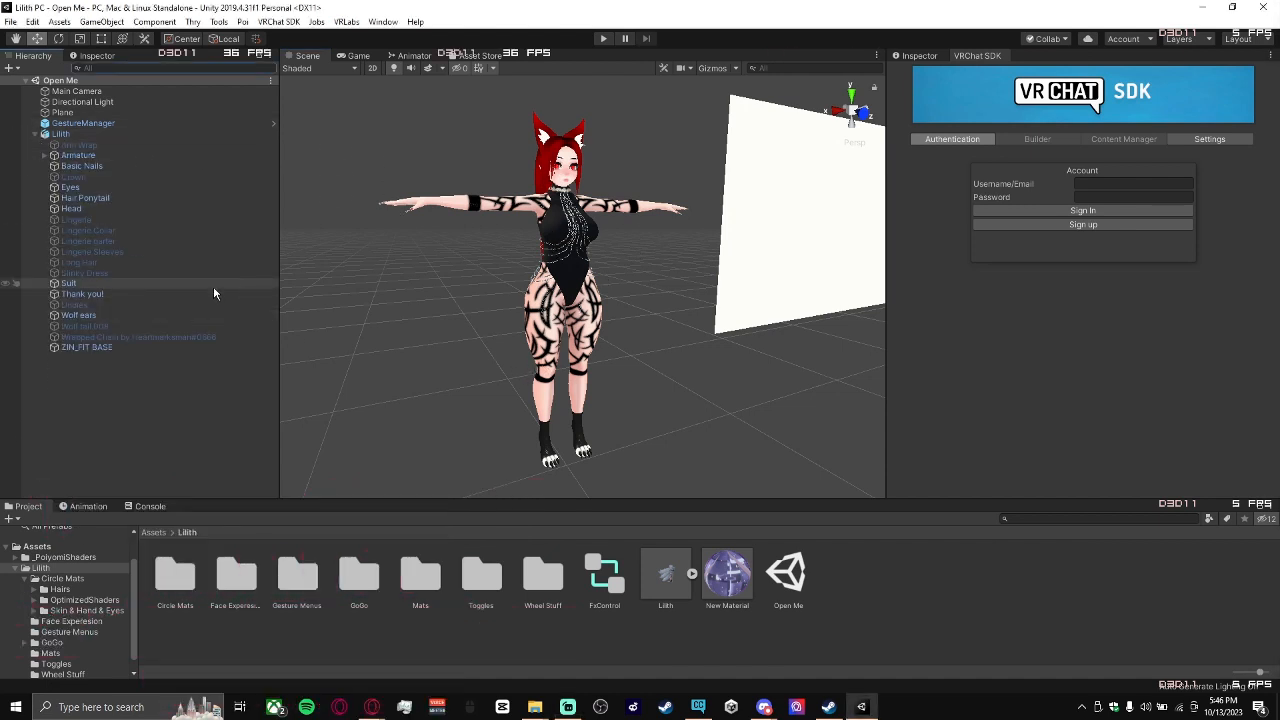
key("w")
right_click_drag(597, 290, 576, 369)
key("s")
left_click(576, 369)
left_click(576, 369)
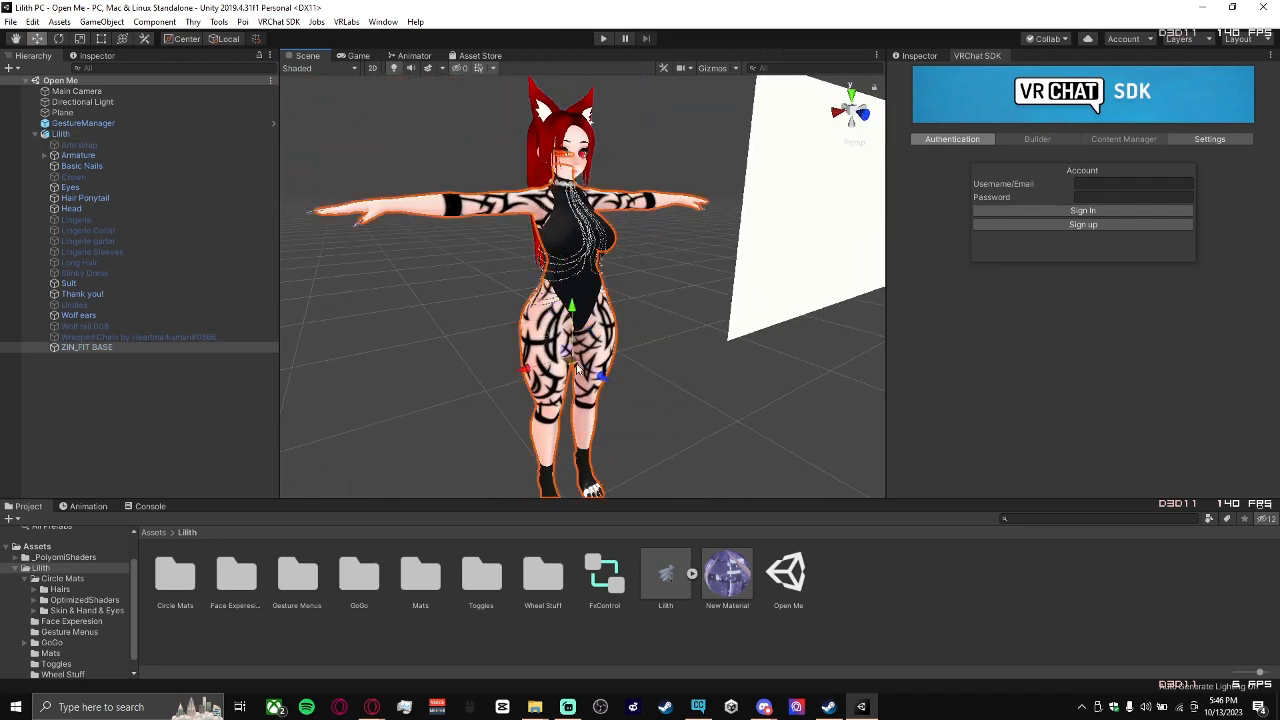
Open the Skin & Hand & Eyes material folder and show the Head OG and Skin materials in the Inspector.
left_click(82, 600)
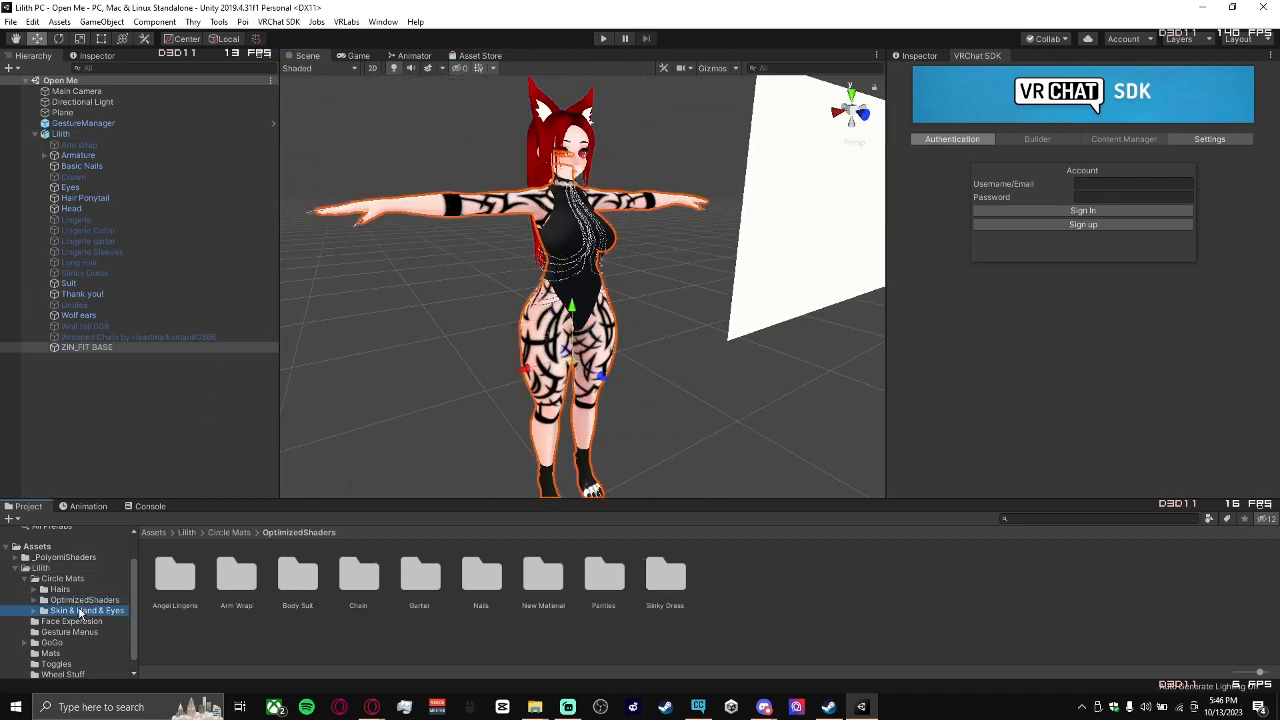
left_click(82, 610)
left_click(359, 575)
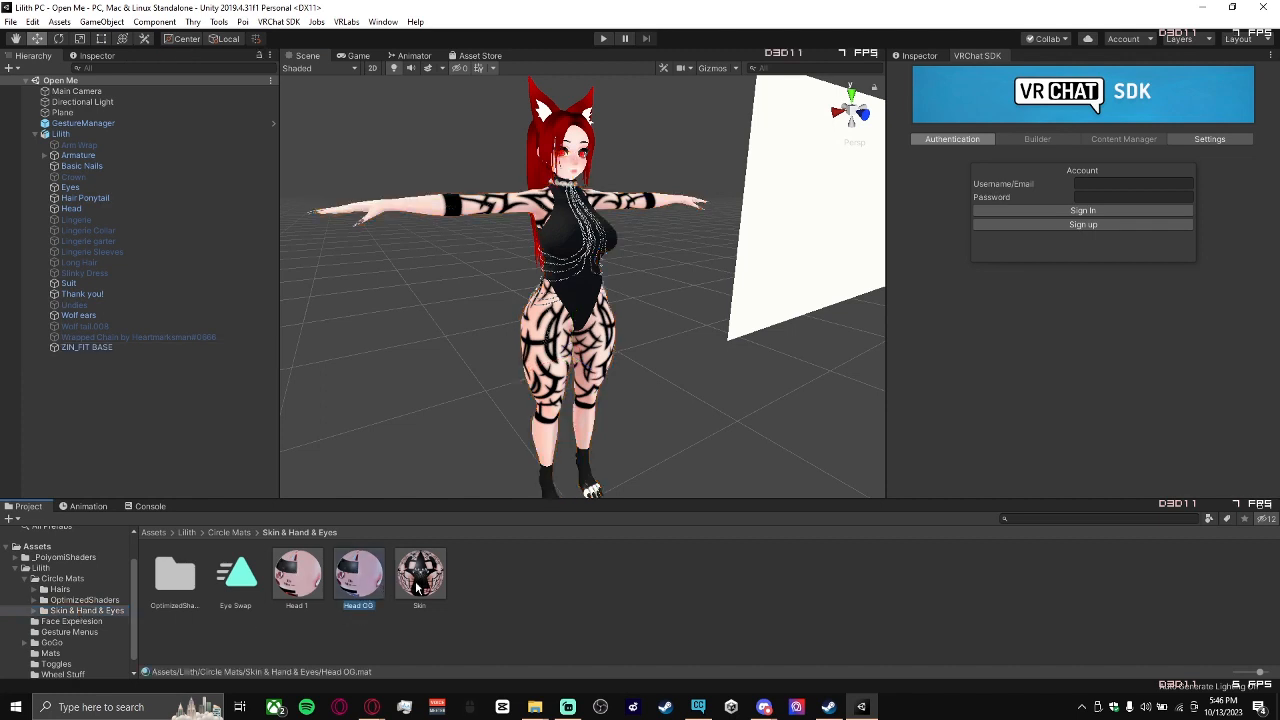
left_click(419, 586, "ctrl")
left_click(938, 56)
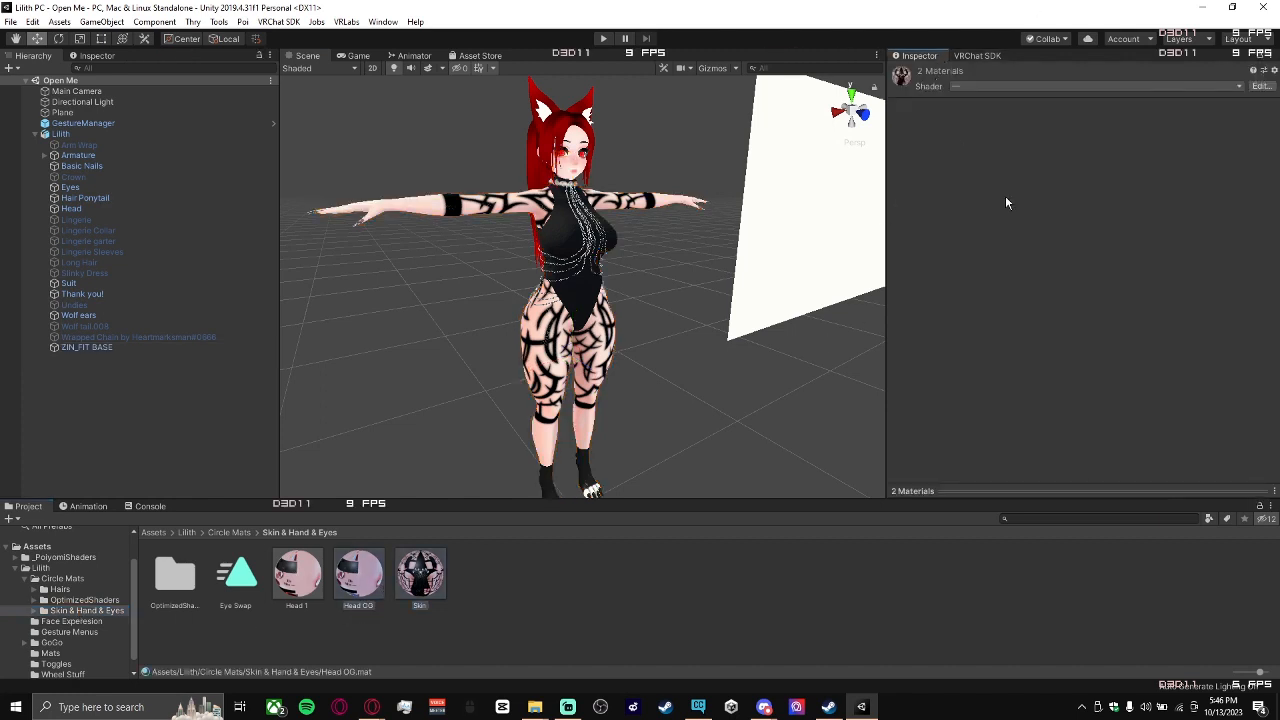
Unlock the Poiyomi shaders of the Skin and Head OG materials, ending with Head OG selected.
left_click(436, 577)
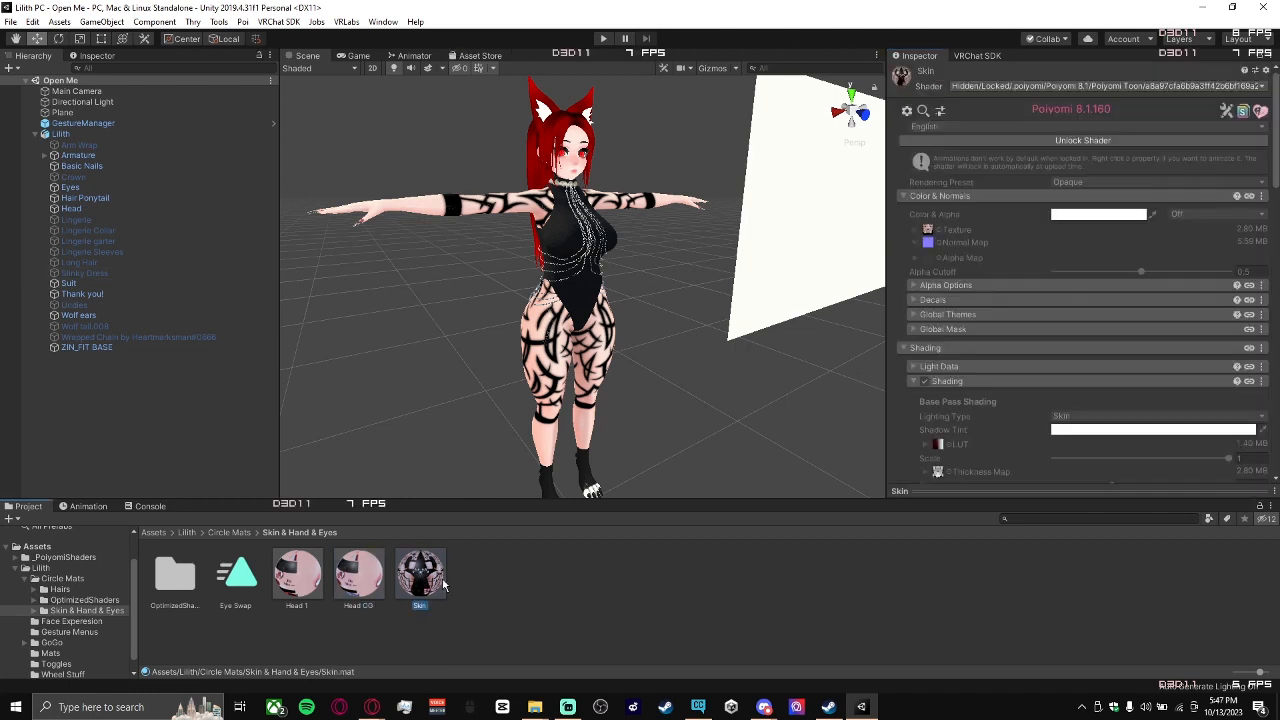
left_click(1089, 141)
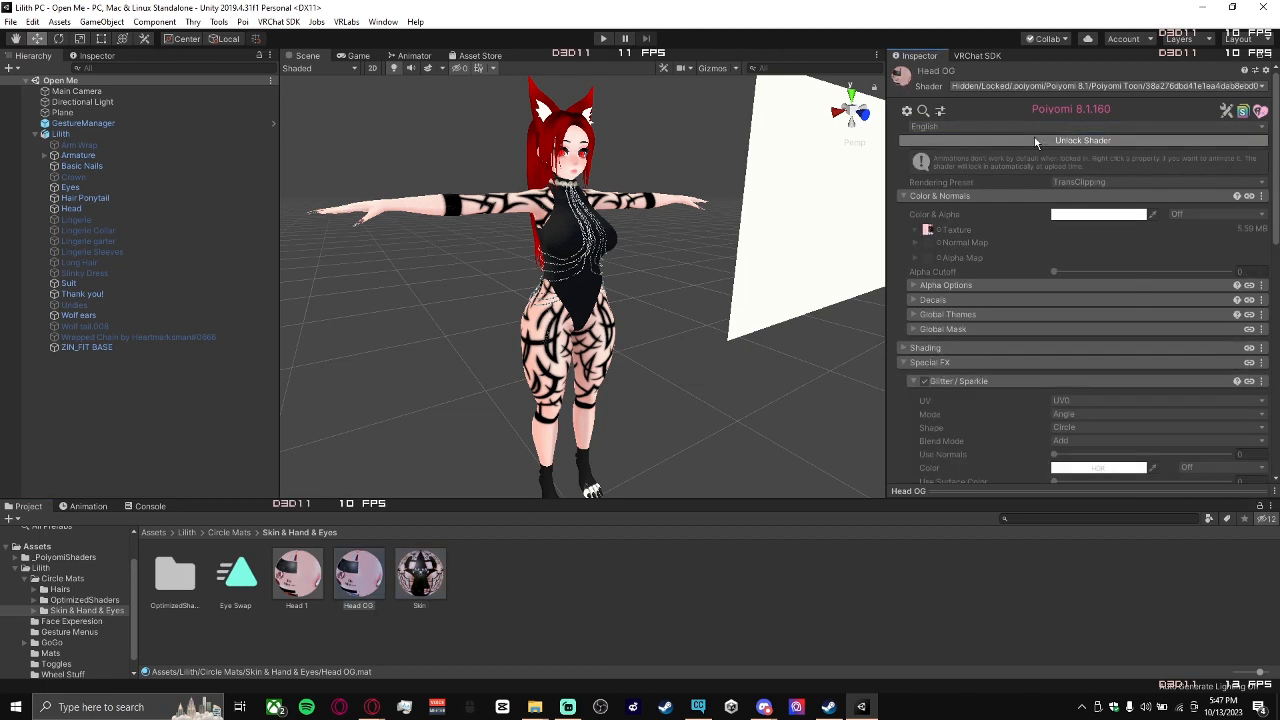
left_click(317, 585)
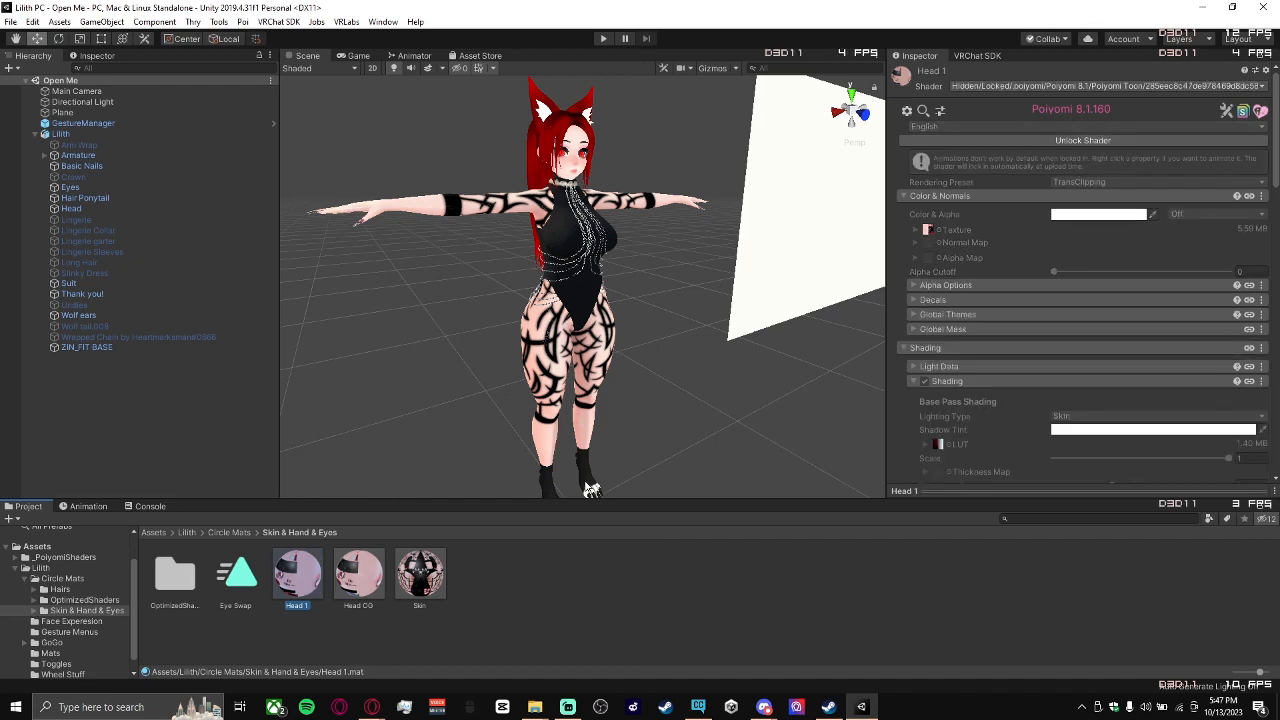
left_click(362, 587)
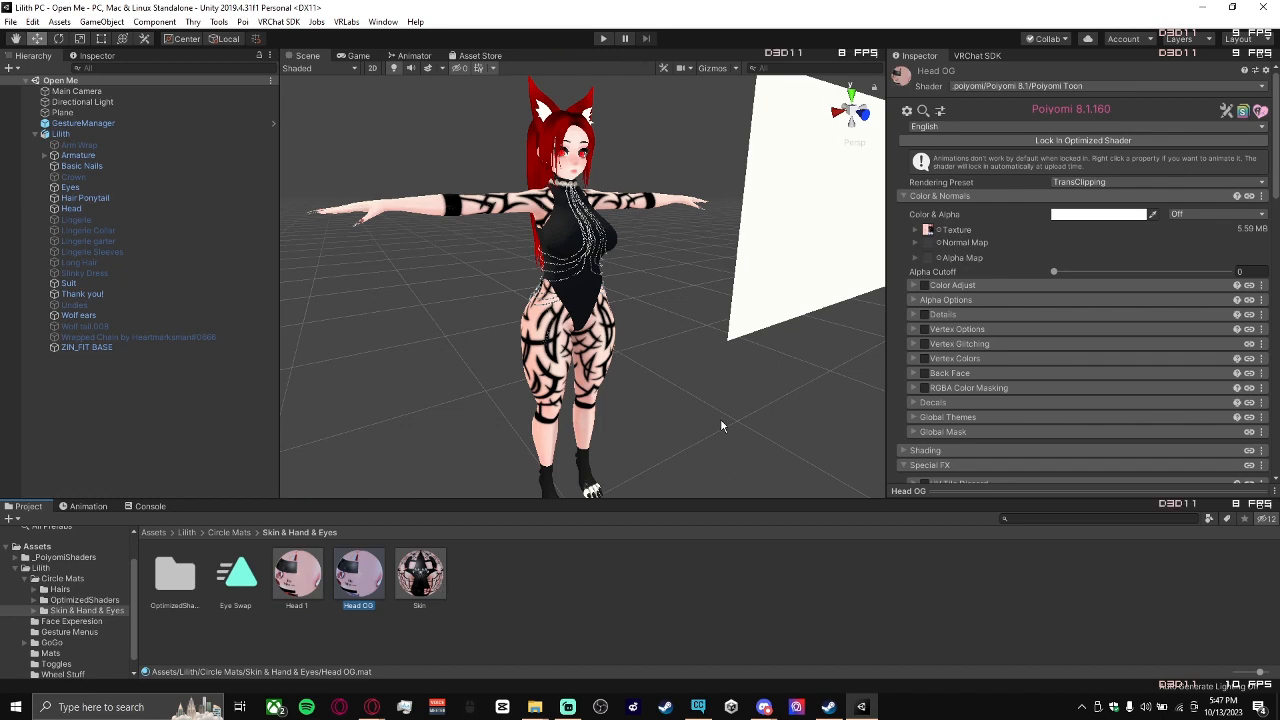
Expand the Decals section of the Head OG material and enable Decal 0.
mouse_move(720, 418)
right_mouse_down()
mouse_move(705, 331)
mouse_move(672, 392)
mouse_move(677, 303)
mouse_move(686, 381)
mouse_move(733, 405)
right_mouse_up()
key("w")
key("s")
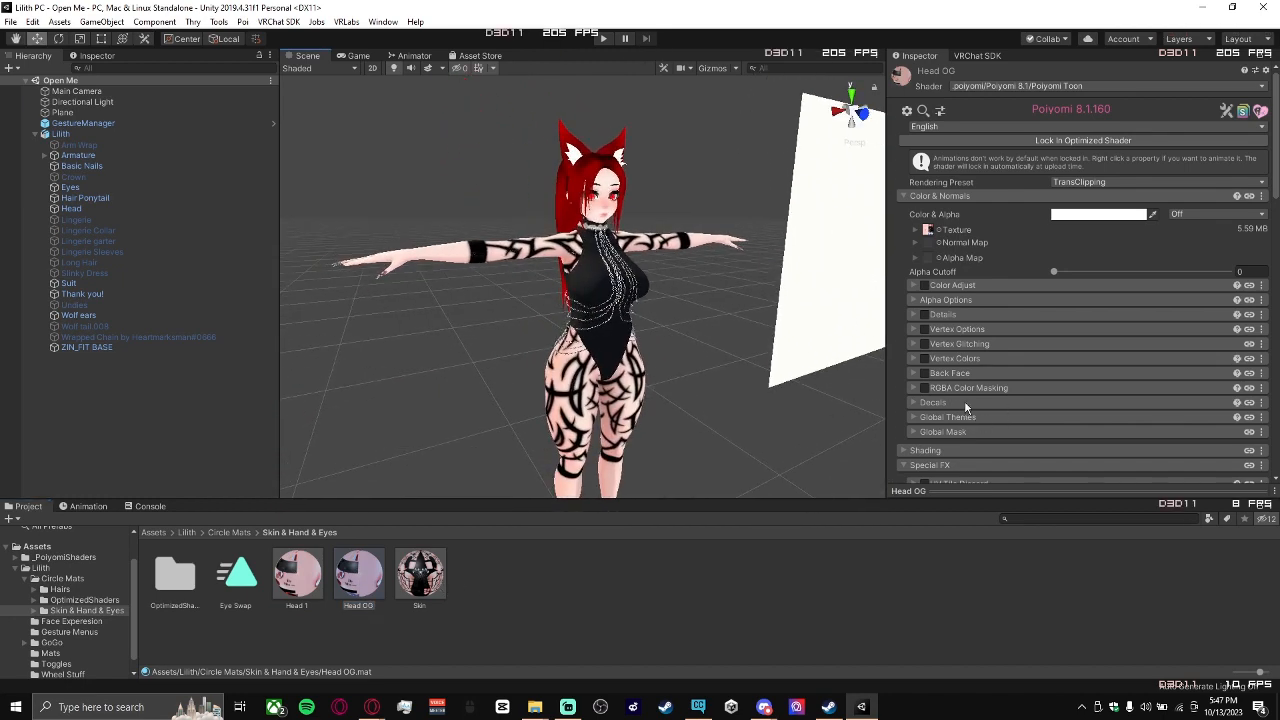
scroll(955, 360, "down", 3)
left_click(933, 282)
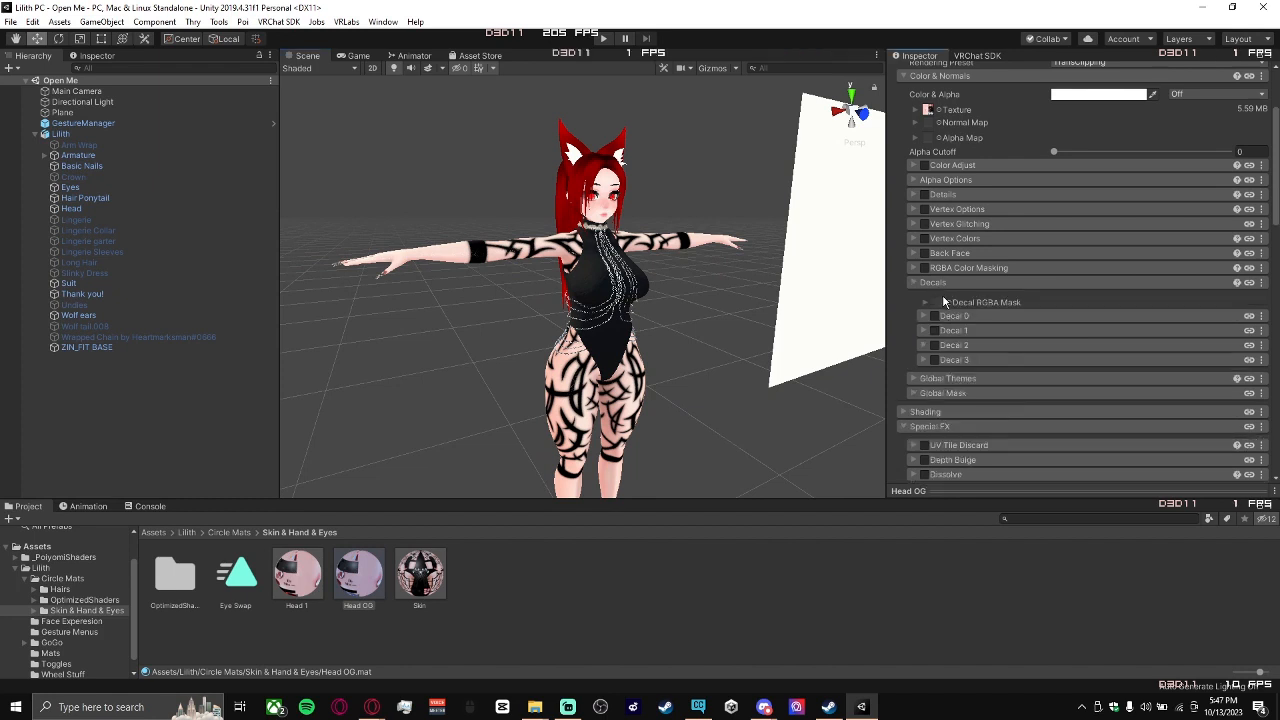
left_click(954, 317)
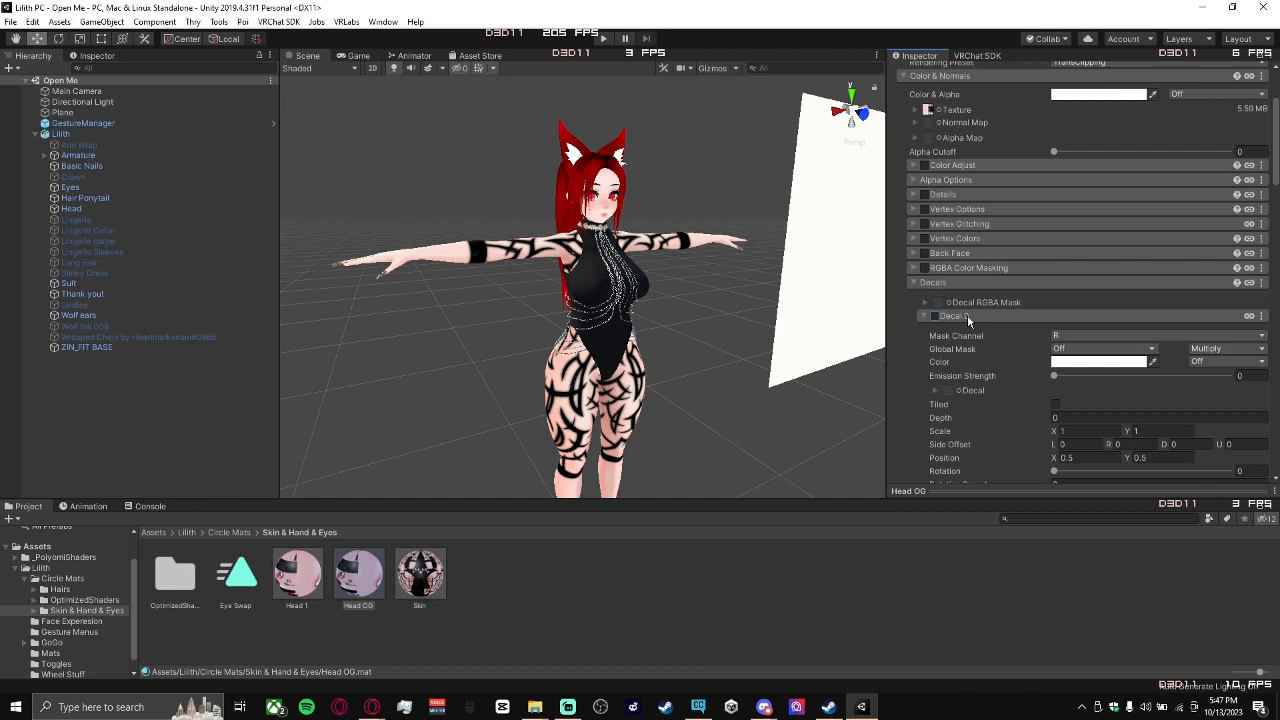
left_click(935, 316)
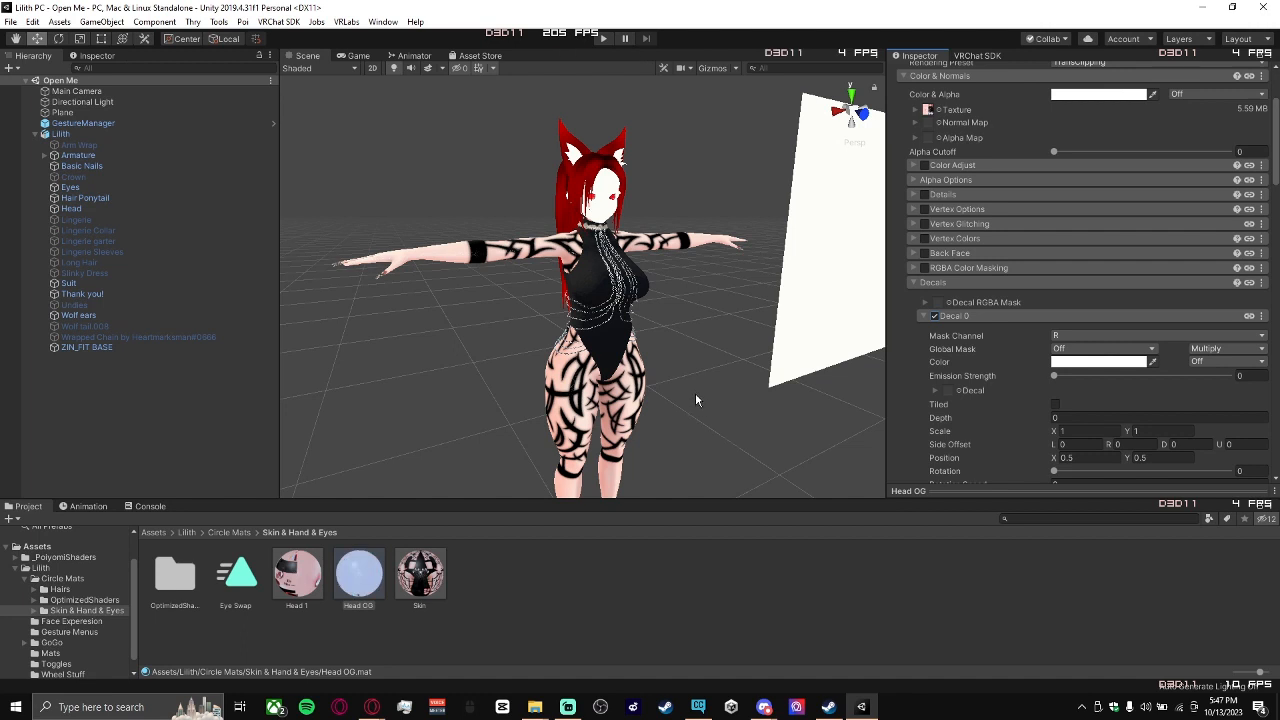
Enable Decal 1 on the Head OG material.
scroll(960, 372, "down", 5)
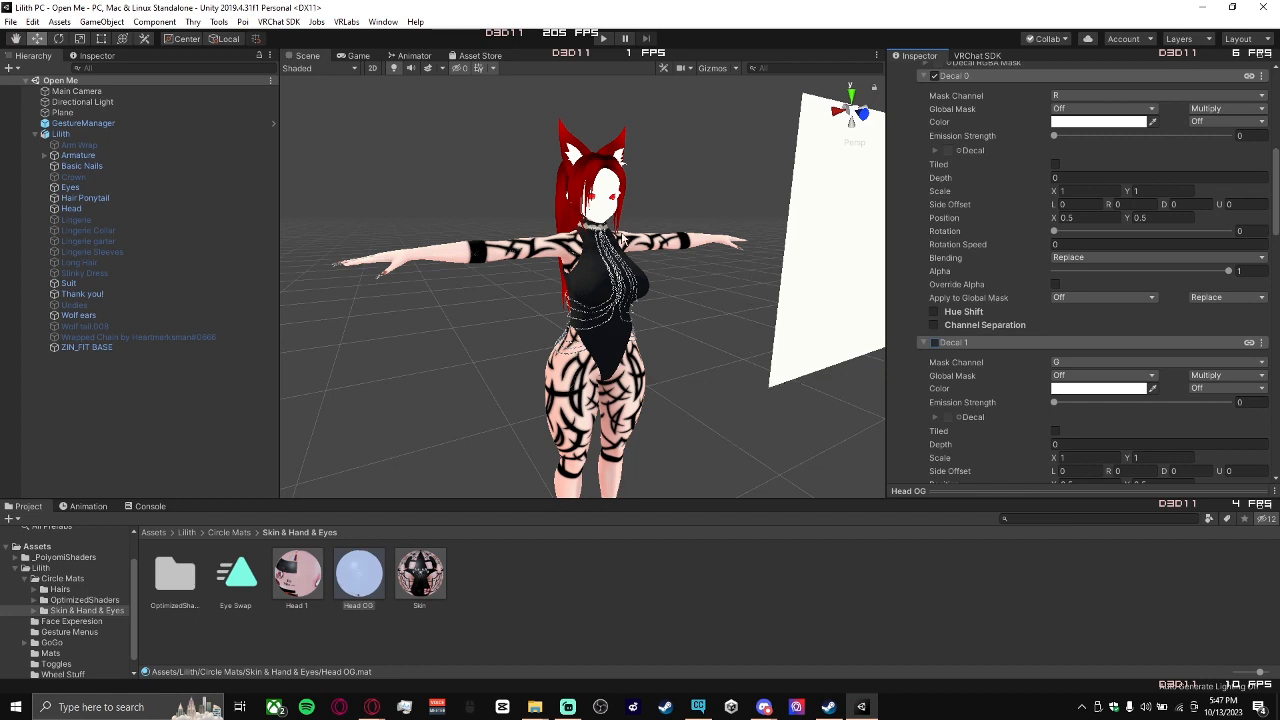
scroll(985, 391, "down", 3)
scroll(985, 391, "up", 3)
left_click(935, 343)
scroll(965, 316, "up", 5)
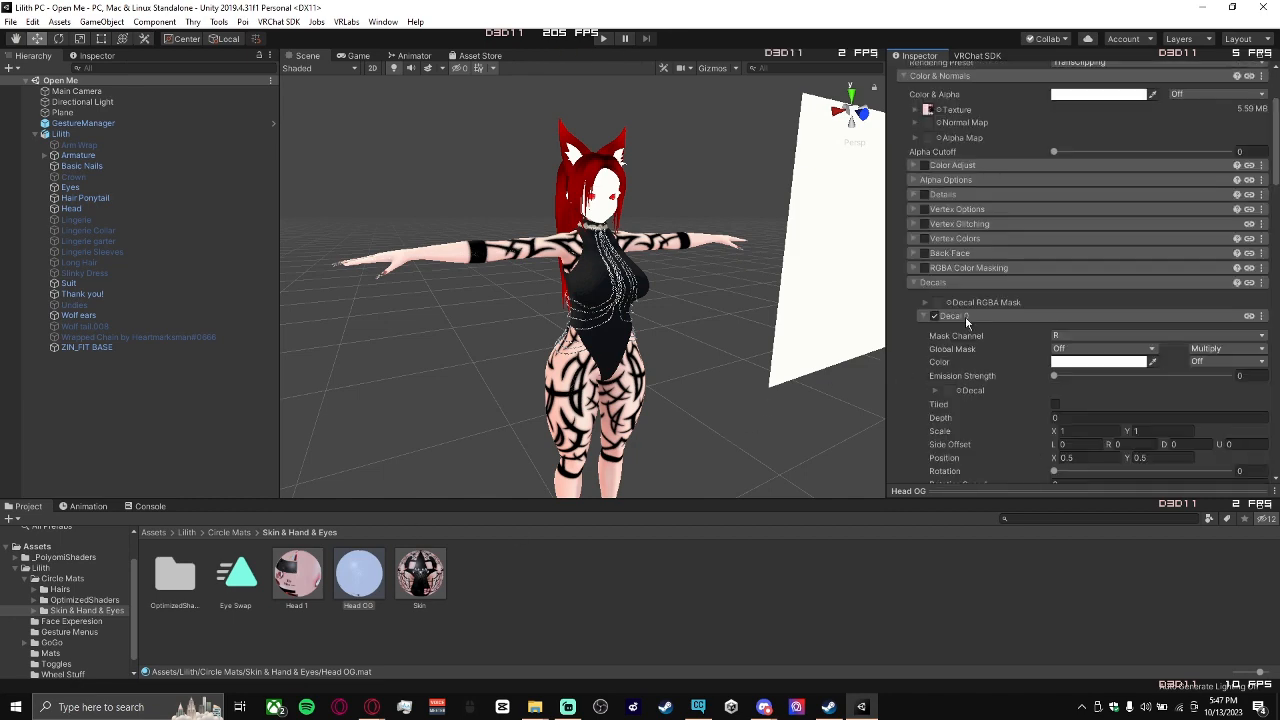
Assign the Head OG material's main face texture to Decal 0 and return to the Skin & Hand & Eyes folder.
left_click(928, 112)
left_click_drag(917, 590, 946, 271)
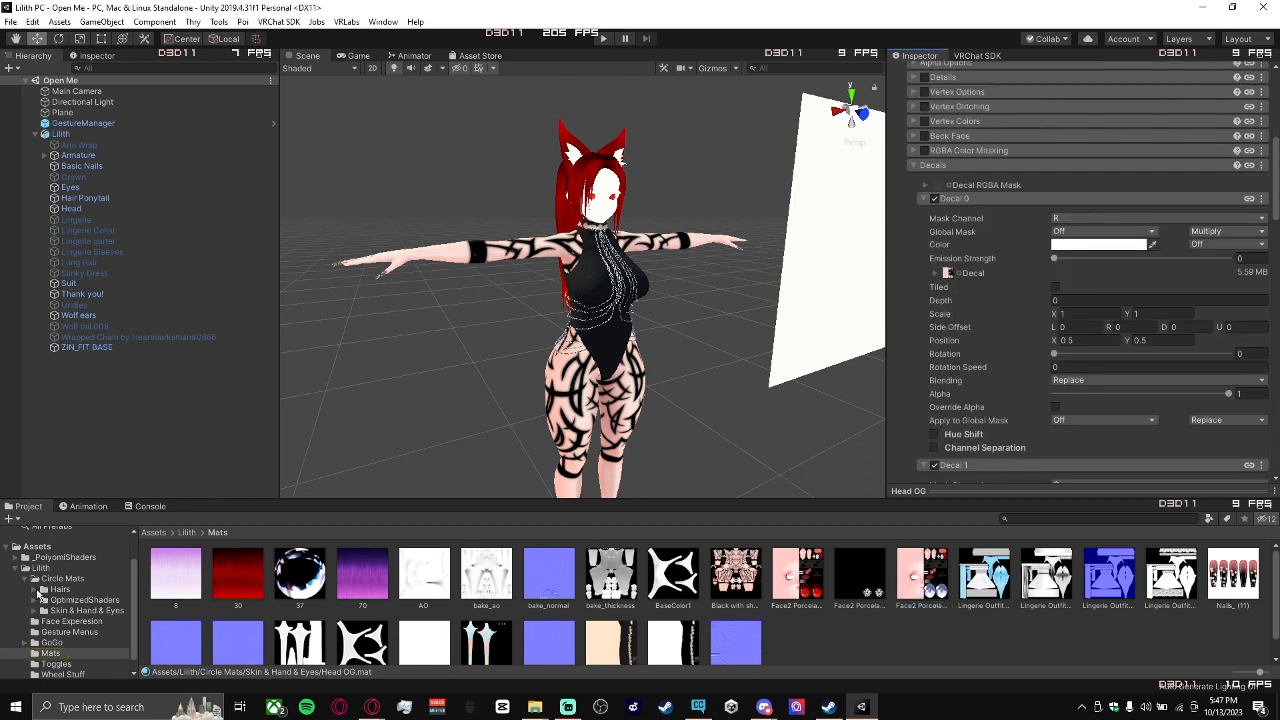
left_click(76, 610)
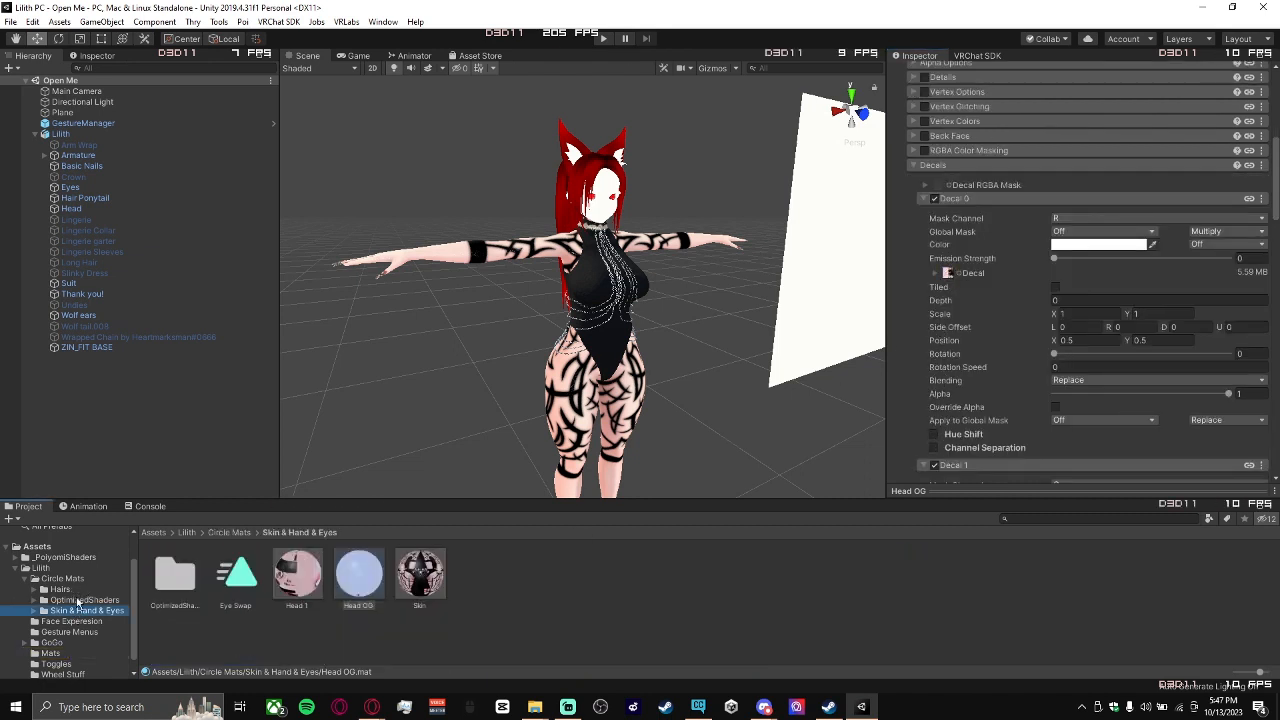
Switch to File Explorer, browse to the MODELS > Head > Female folder and move the window clear of the project assets.
mouse_move(533, 694)
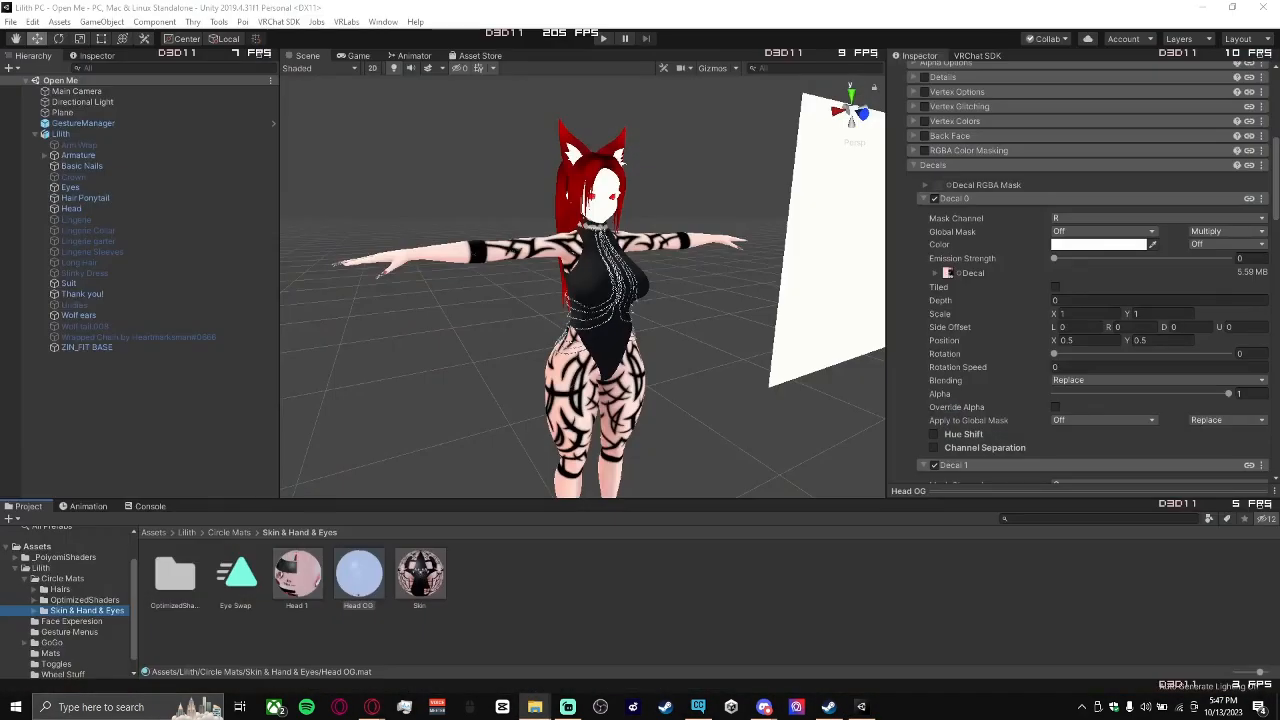
left_click_drag(1279, 288, 653, 220)
left_click(462, 311)
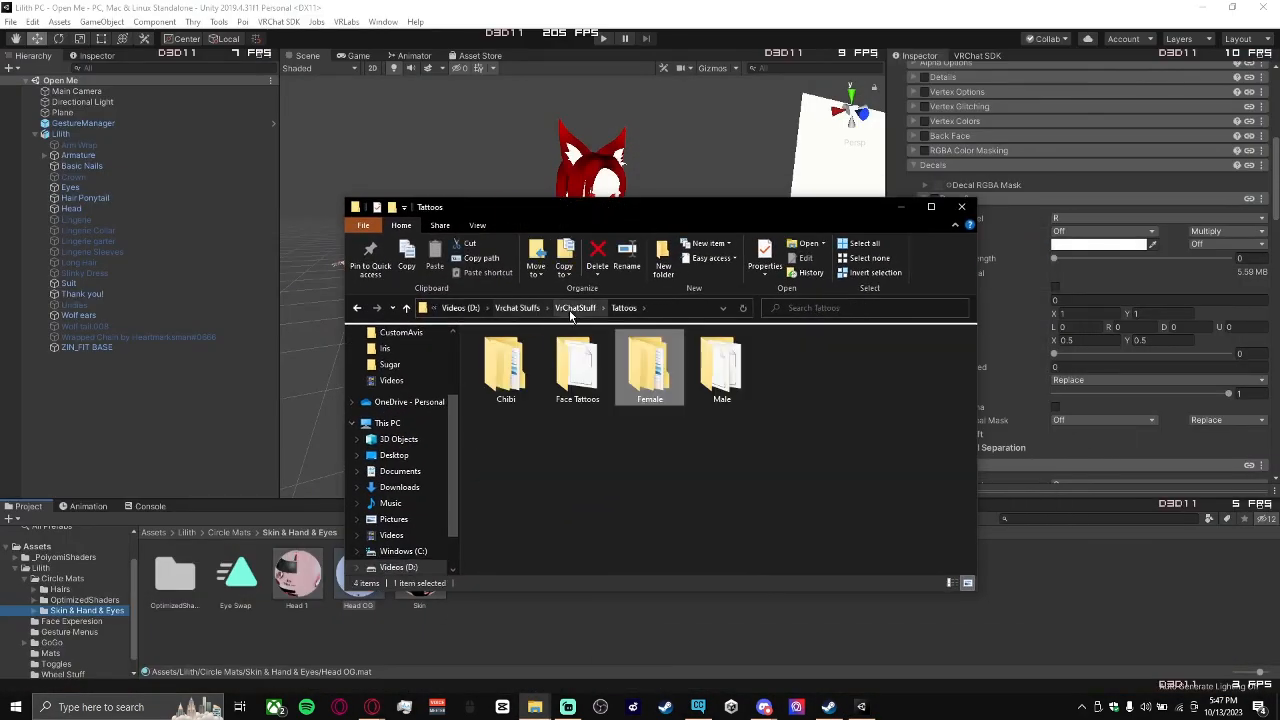
left_click(616, 308)
double_click(740, 470)
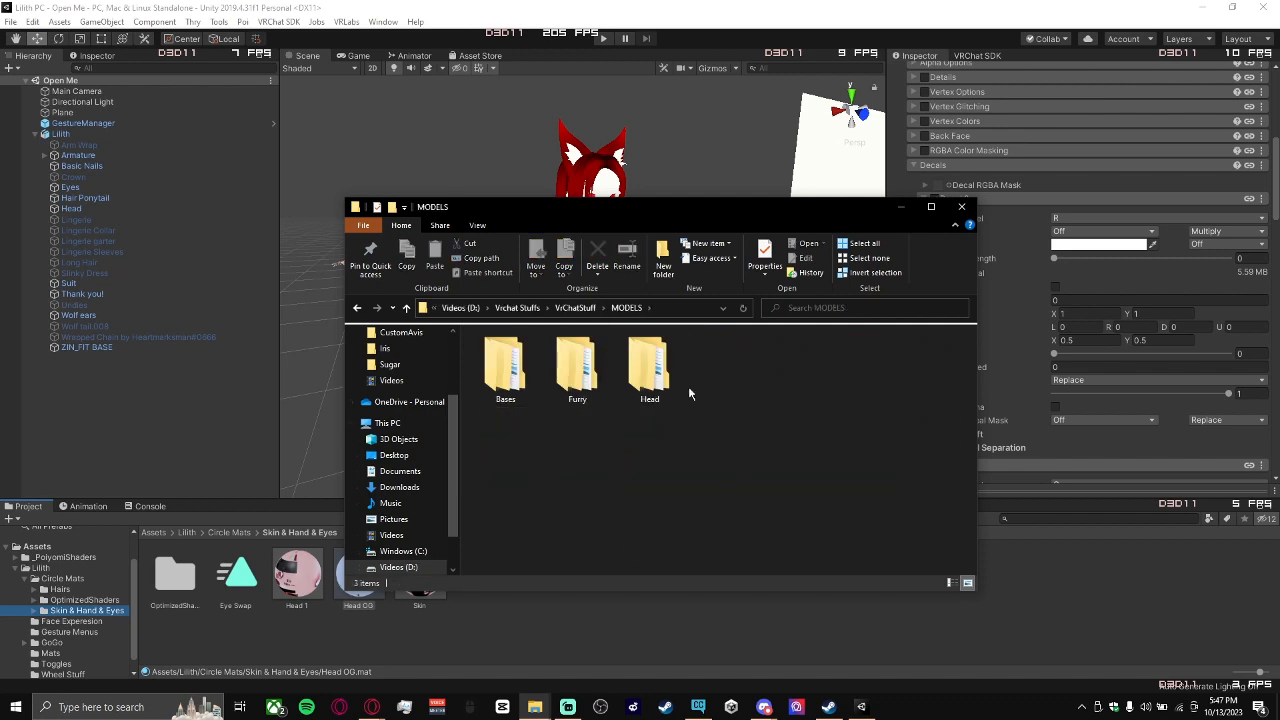
double_click(650, 372)
double_click(575, 372)
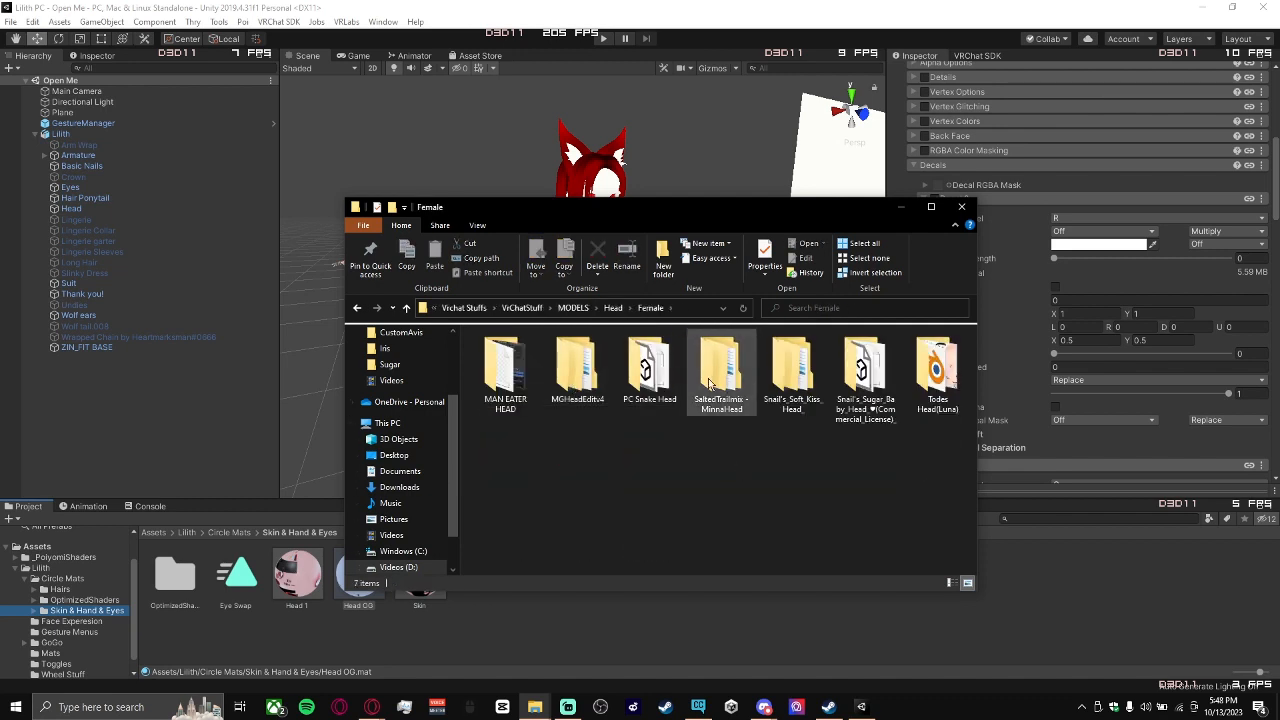
left_click_drag(719, 207, 827, 265)
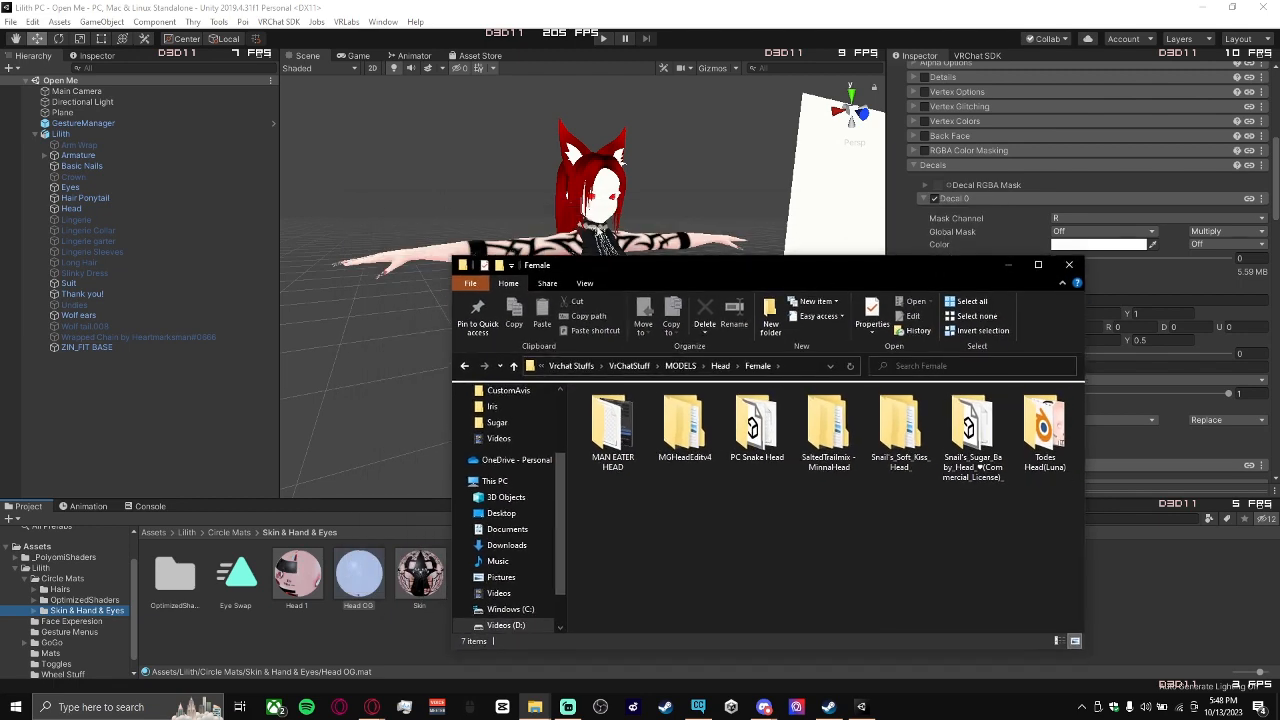
Import the Face2 Mocha texture from MGHeadEditv4 > New Head into the Unity project's Skin & Hand & Eyes folder.
double_click(685, 425)
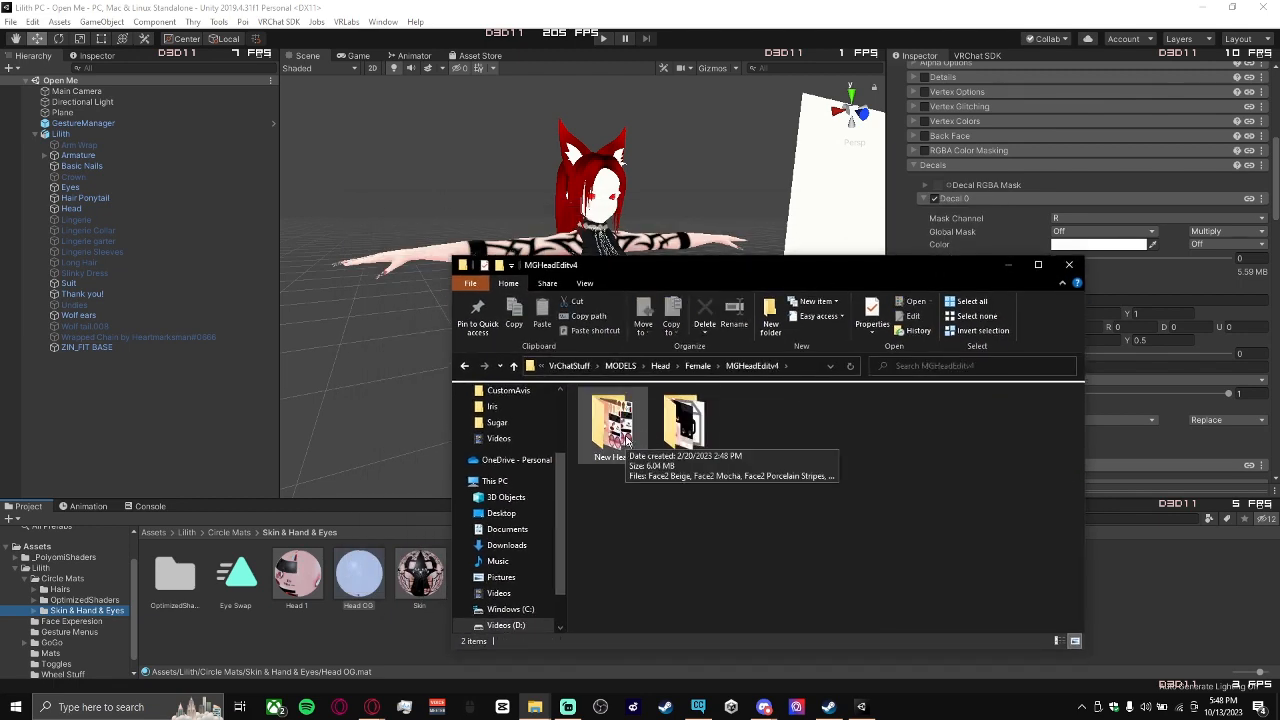
left_click(627, 441)
double_click(627, 441)
left_click(690, 440)
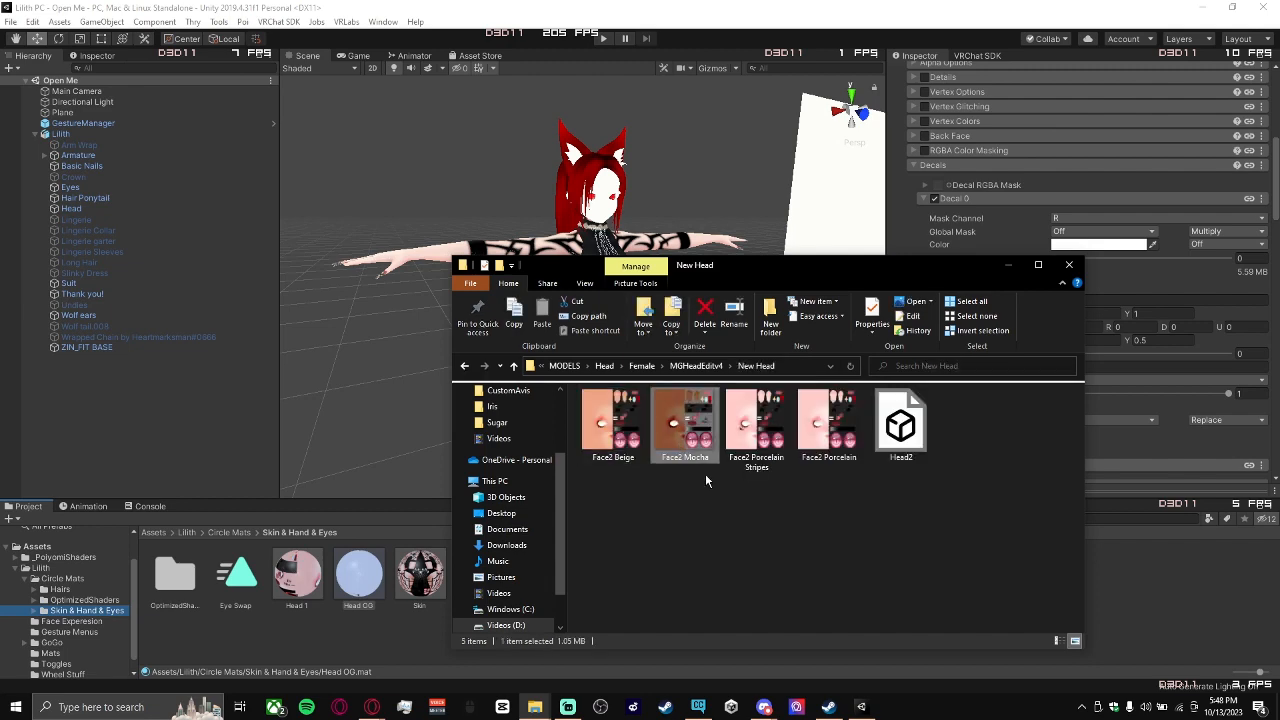
left_click(1200, 578)
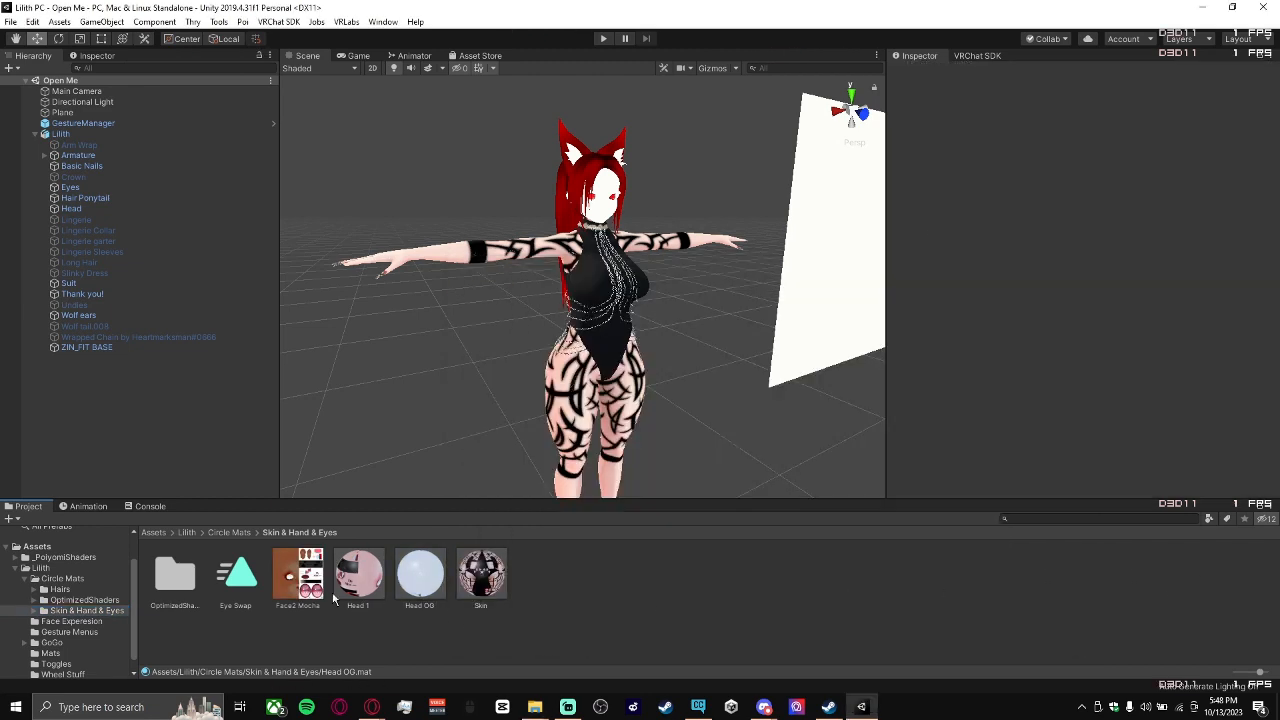
Assign the Face2 Mocha texture to Decal 1 of the Head OG material.
left_click(420, 575)
scroll(957, 452, "down", 10)
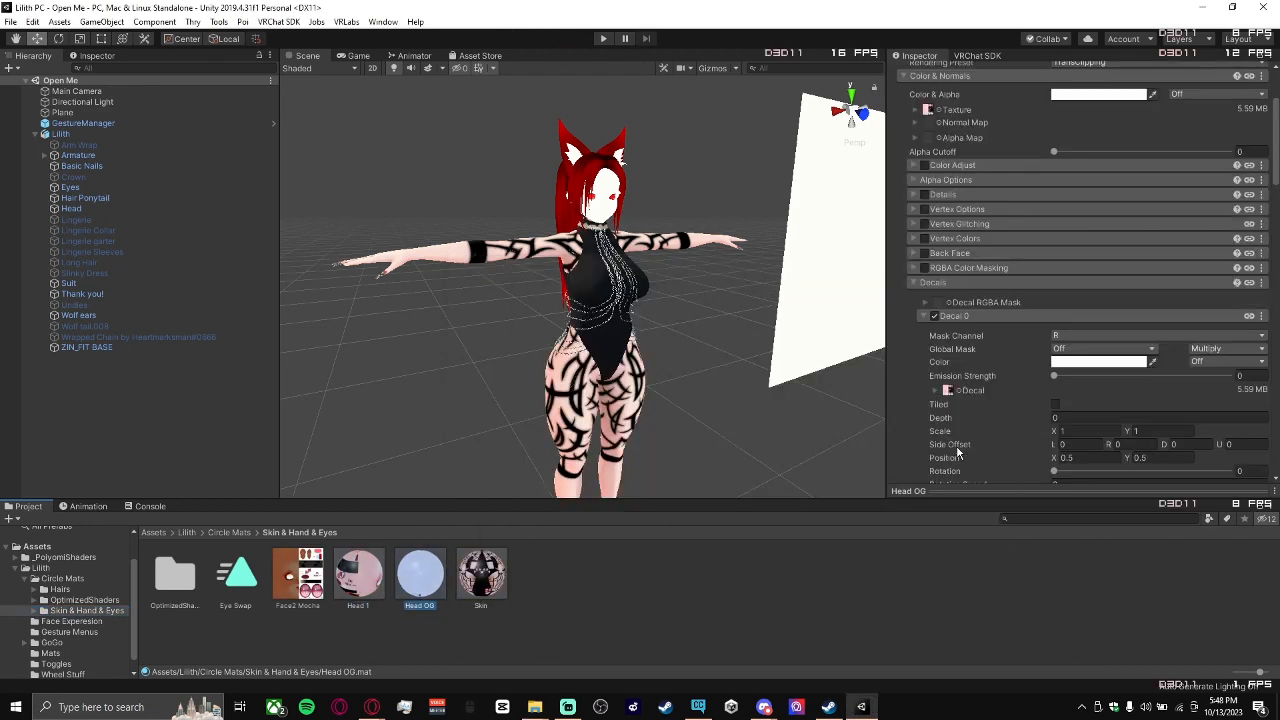
left_click_drag(298, 575, 960, 425)
Sweep the Alpha of Decal 1 on Head OG to preview the skin tone change on the face, ending at 1.
key("w")
right_click_drag(662, 262, 716, 296)
key("d")
key("a")
key("w")
key("s")
scroll(1056, 386, "down", 3)
left_click_drag(1128, 419, 1265, 432)
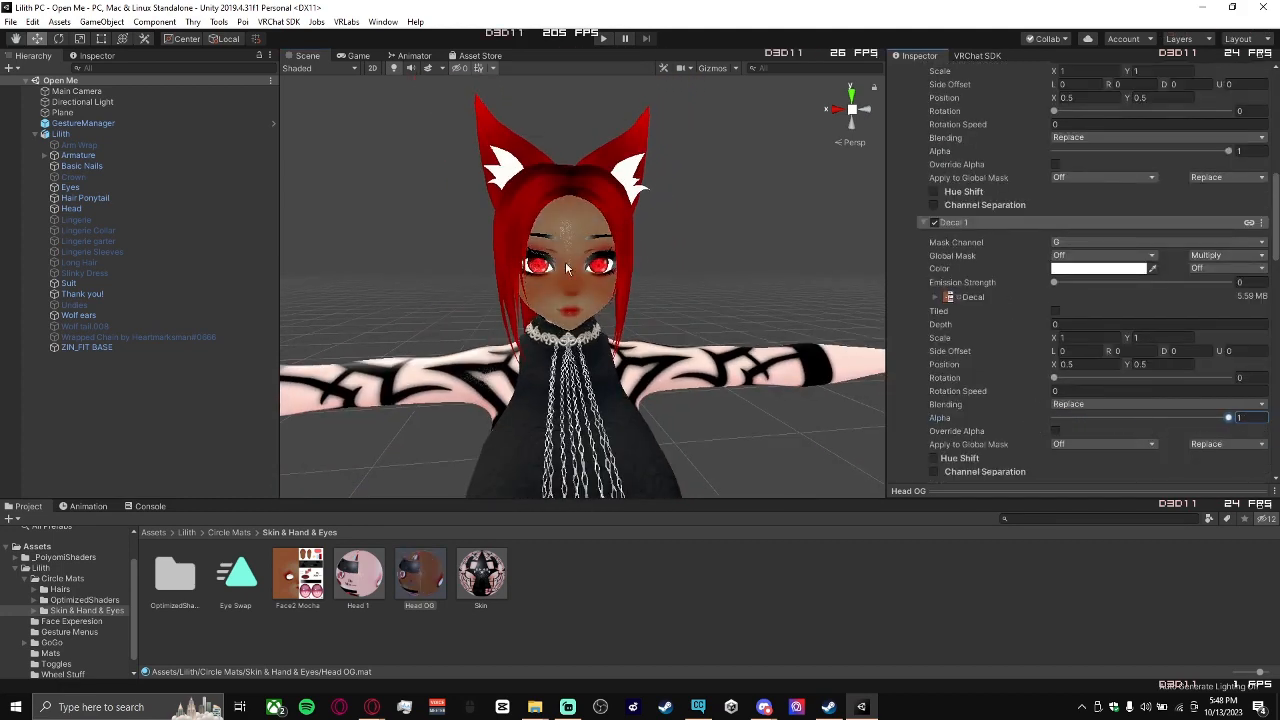
Enable Decal 0 and Decal 1 in the Decals section of the Skin material.
key("s")
right_click_drag(644, 318, 746, 305)
key("a")
key("w")
key("a")
left_click(481, 577)
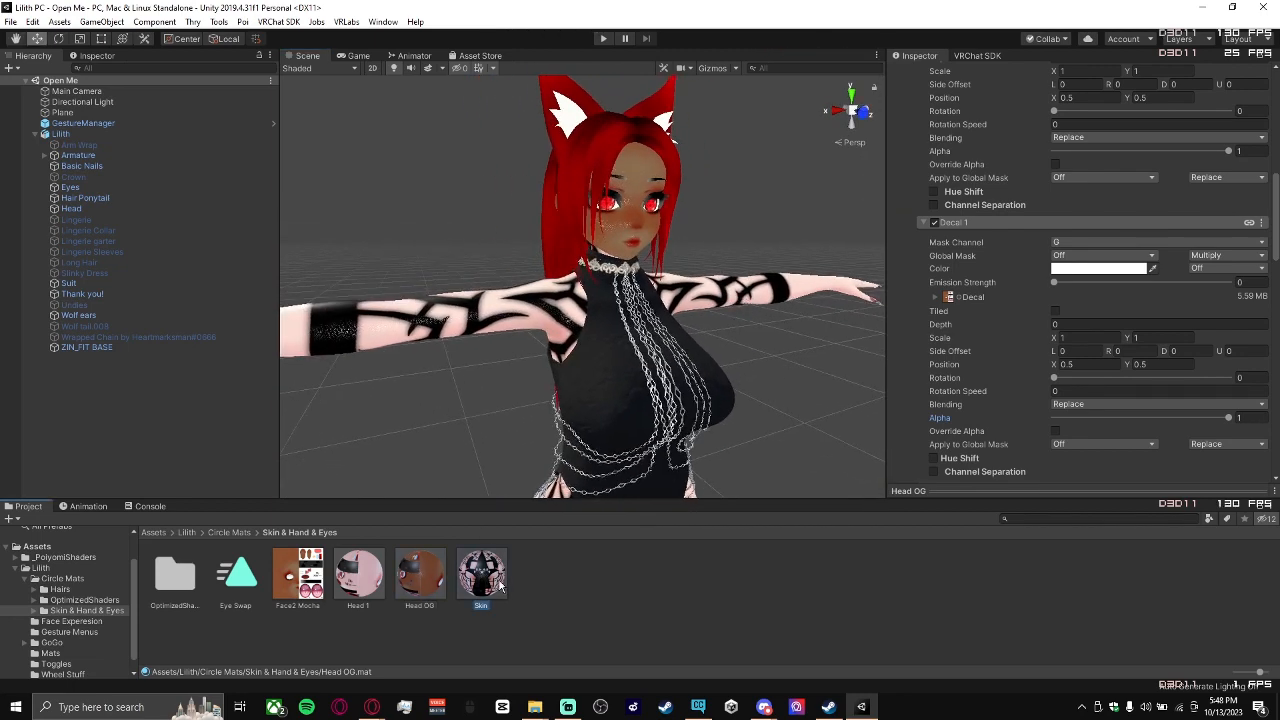
scroll(1038, 350, "up", 10)
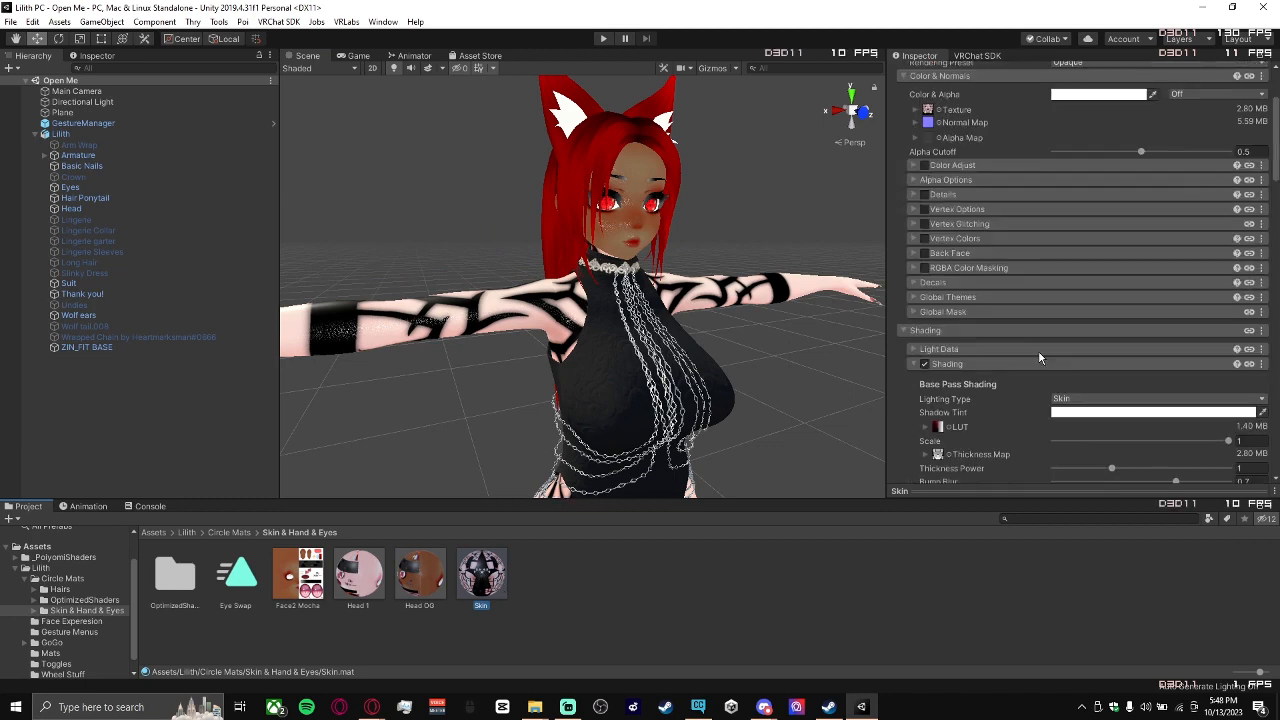
left_click(954, 401)
scroll(957, 363, "down", 2)
left_click(955, 331)
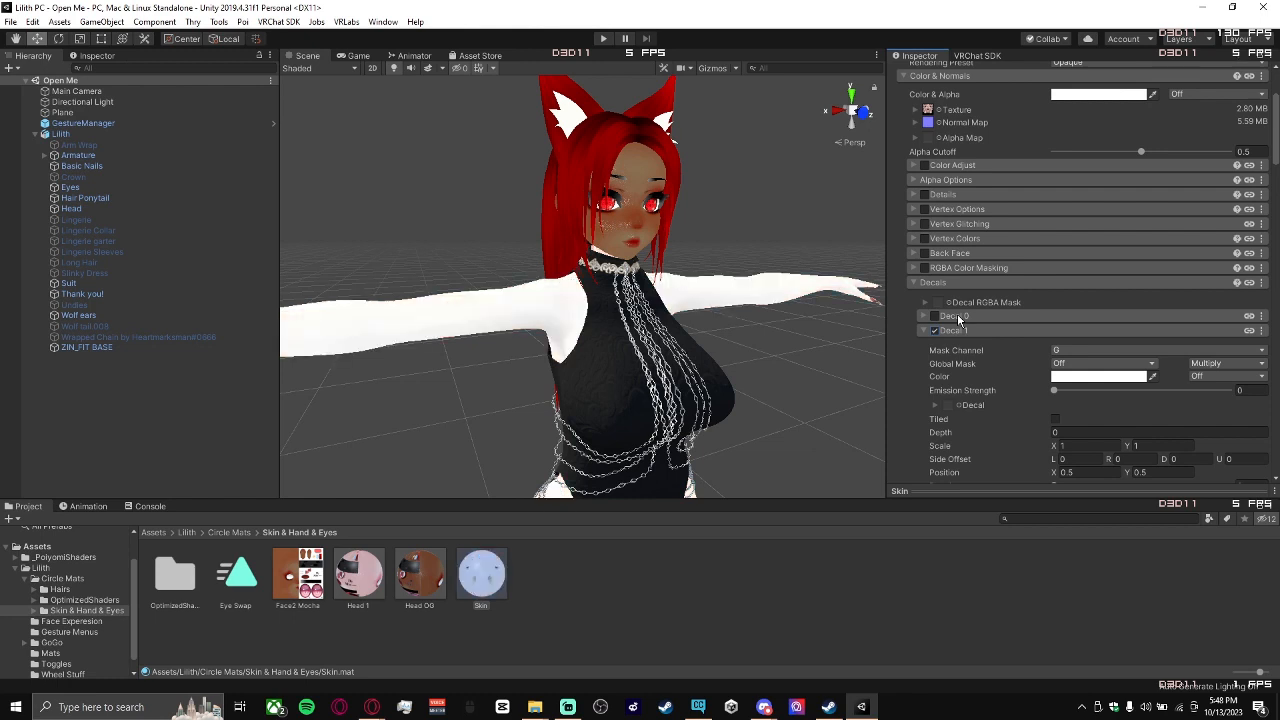
left_click(937, 316)
scroll(985, 360, "down", 5)
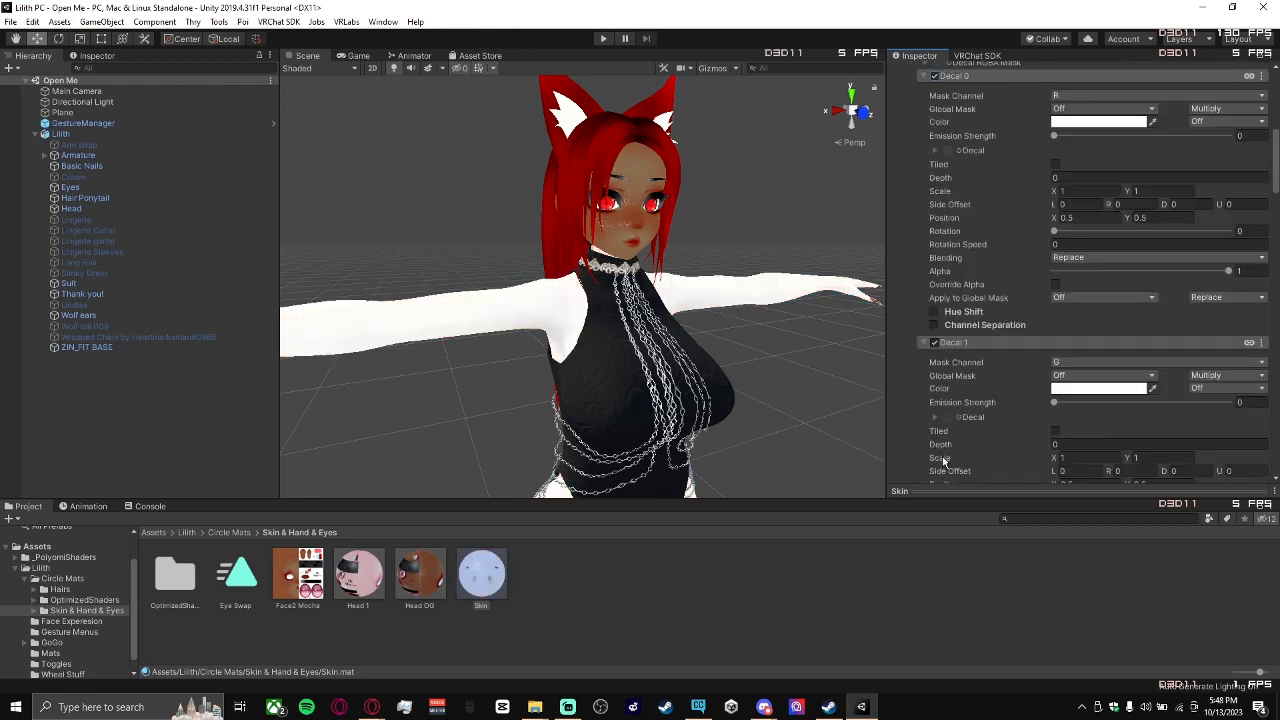
Assign the Skin material's main body texture to its Decal 0 and return to the Skin & Hand & Eyes folder.
mouse_move(546, 712)
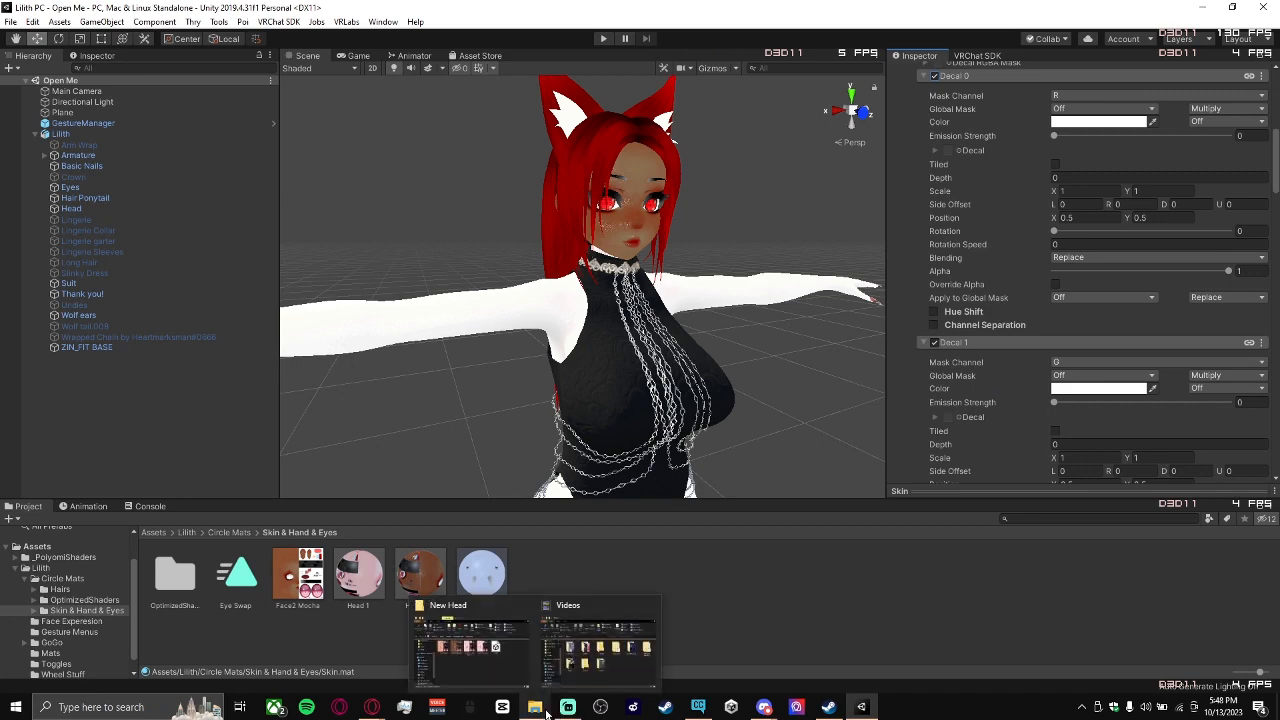
scroll(1105, 276, "up", 5)
left_click(928, 112)
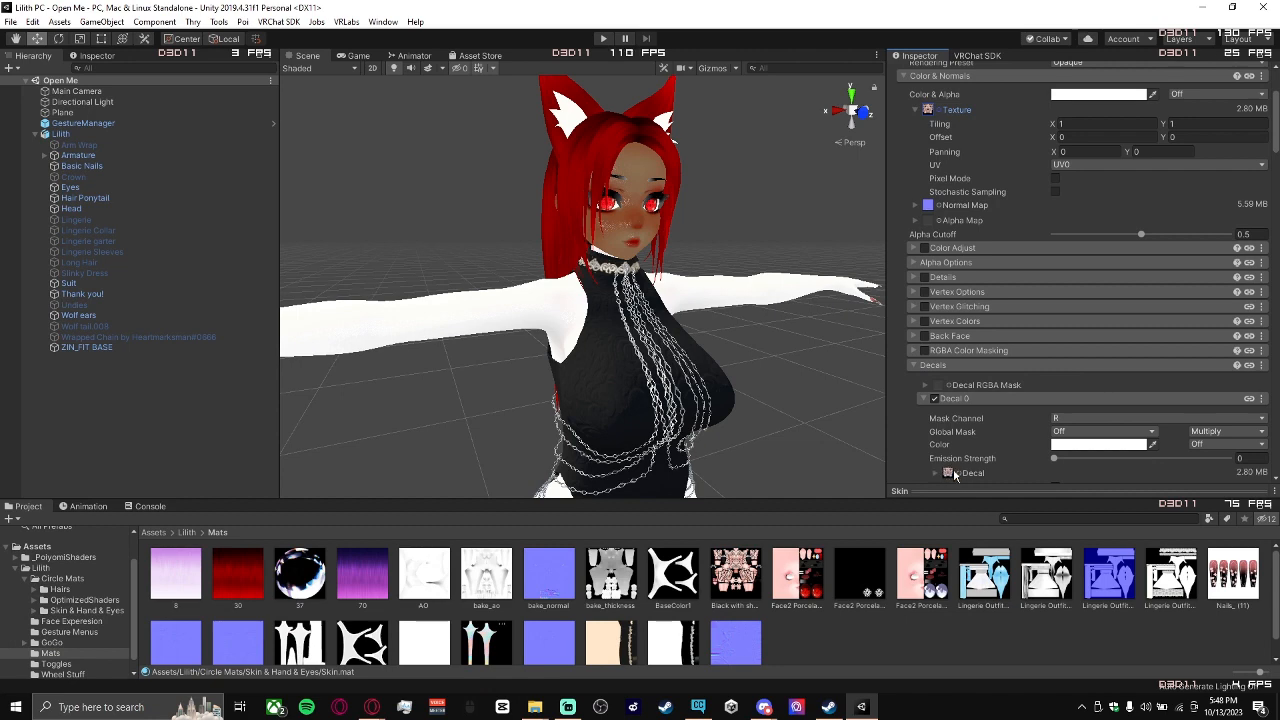
scroll(966, 457, "down", 5)
left_click(70, 590)
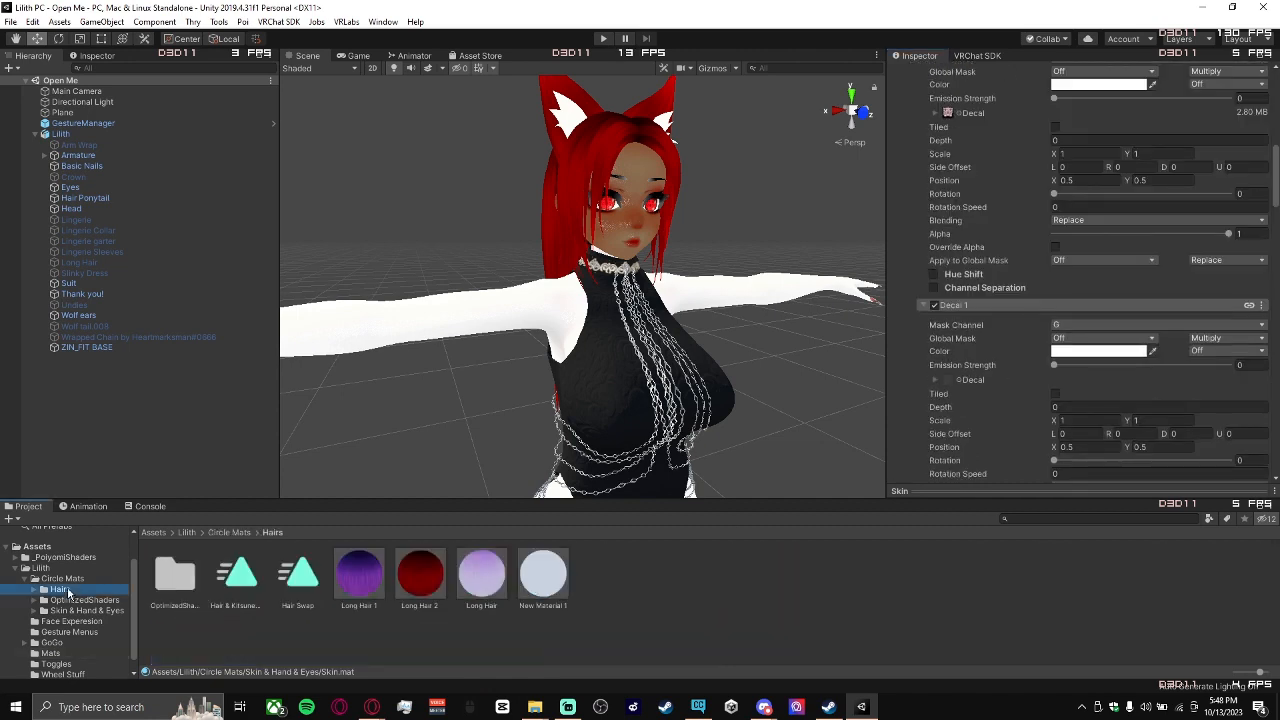
left_click(84, 610)
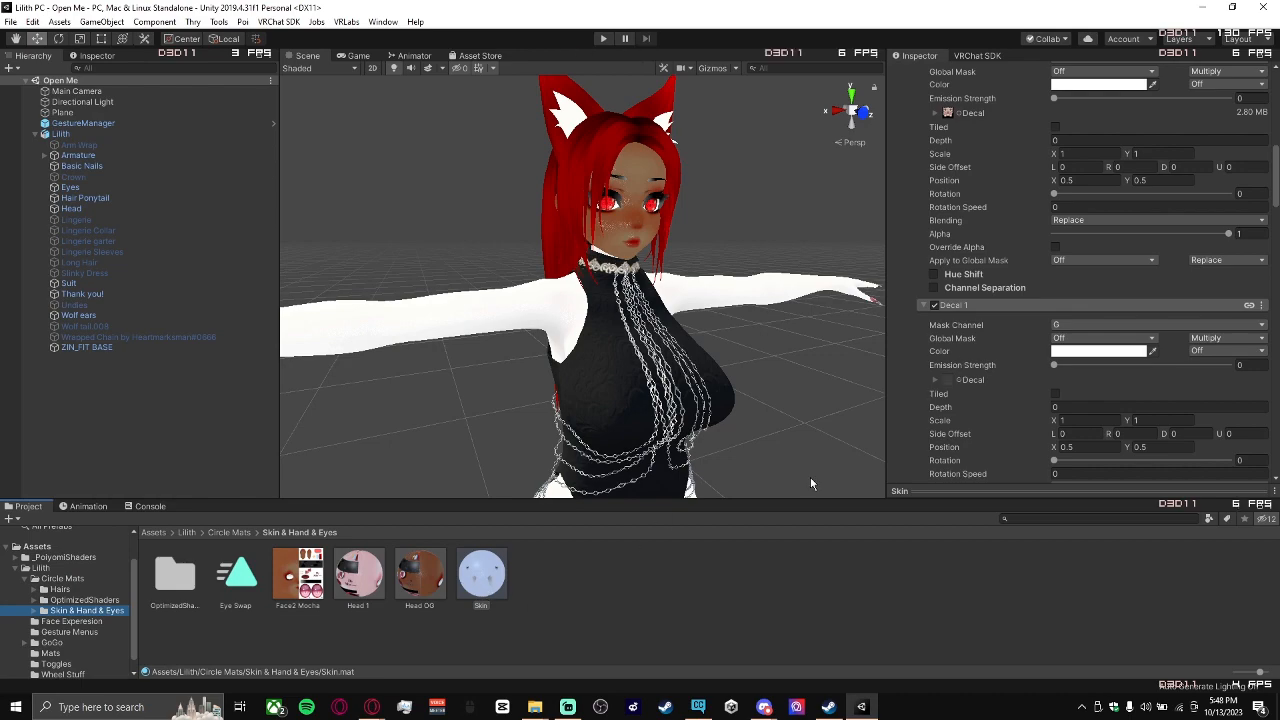
Switch to File Explorer and browse to the Cyber Full Body folder in Tattoos > Female > Female Zinfit Base.
mouse_move(535, 707)
left_click(470, 650)
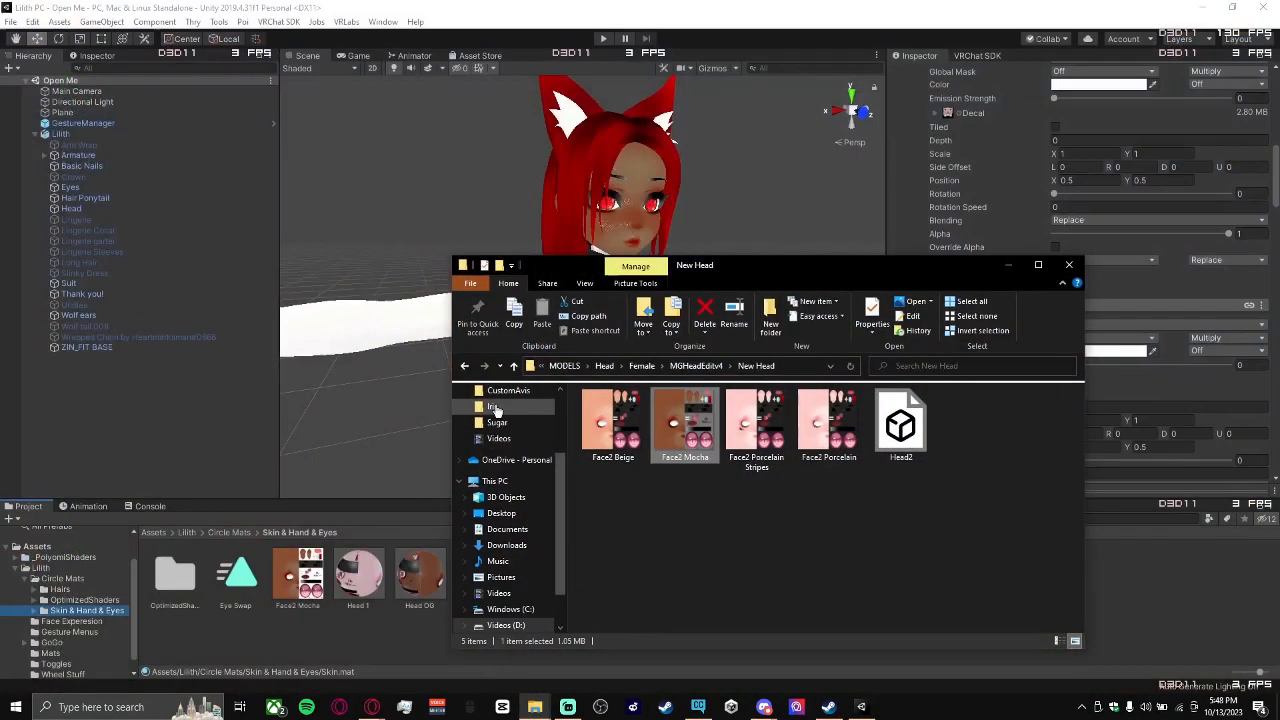
left_click(465, 368)
left_click(465, 368)
left_click(465, 368)
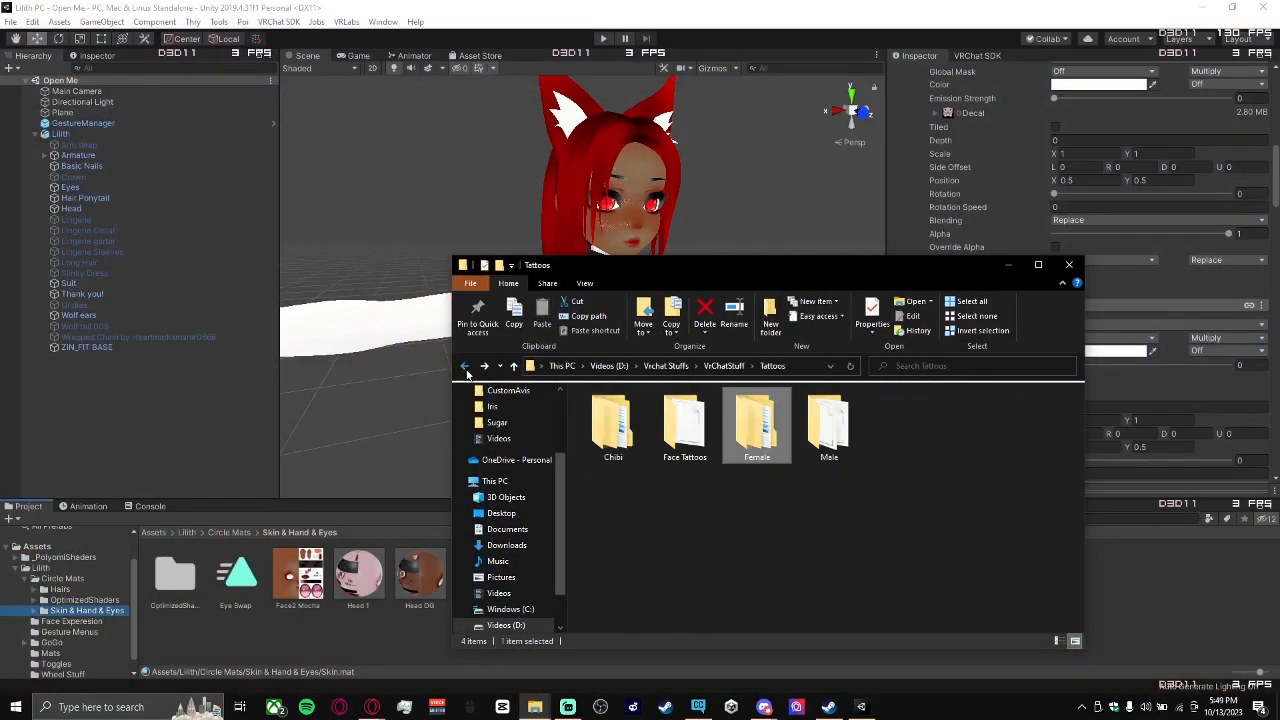
left_click(465, 368)
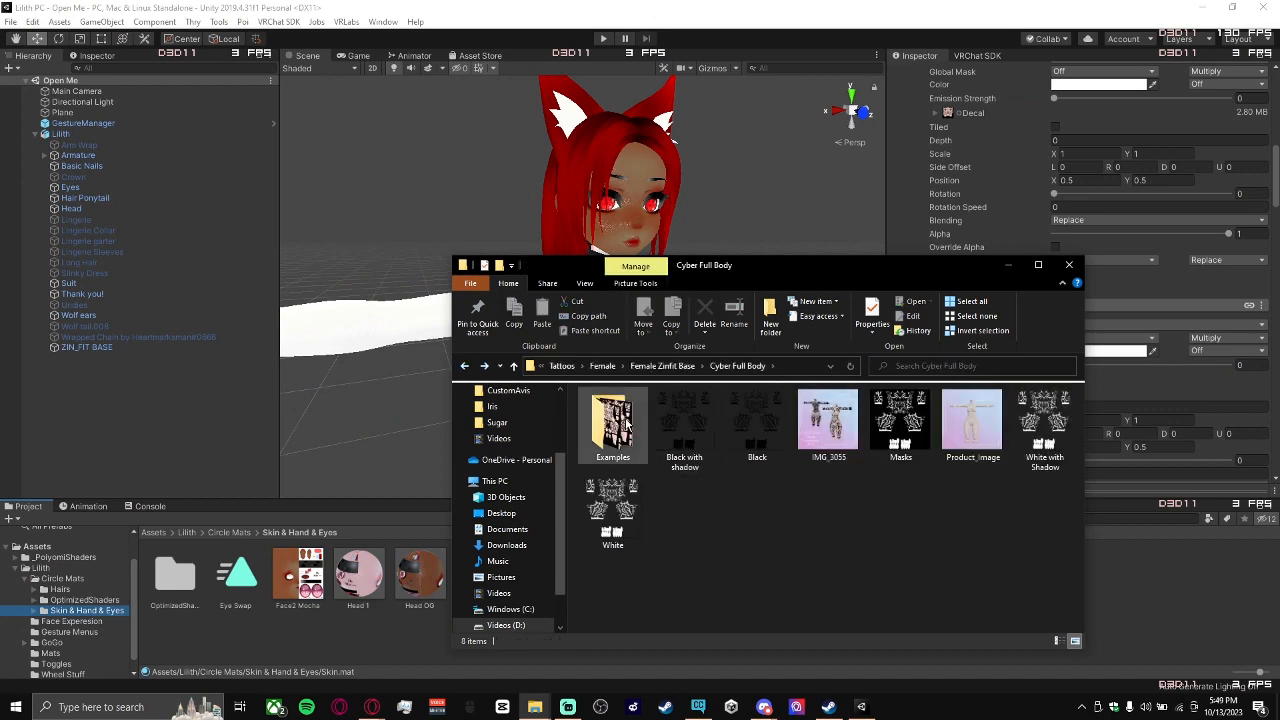
Switch to Photopea and place the black tattoo design layer above the BaseColor5 skin texture layer.
mouse_move(403, 712)
left_click(328, 630)
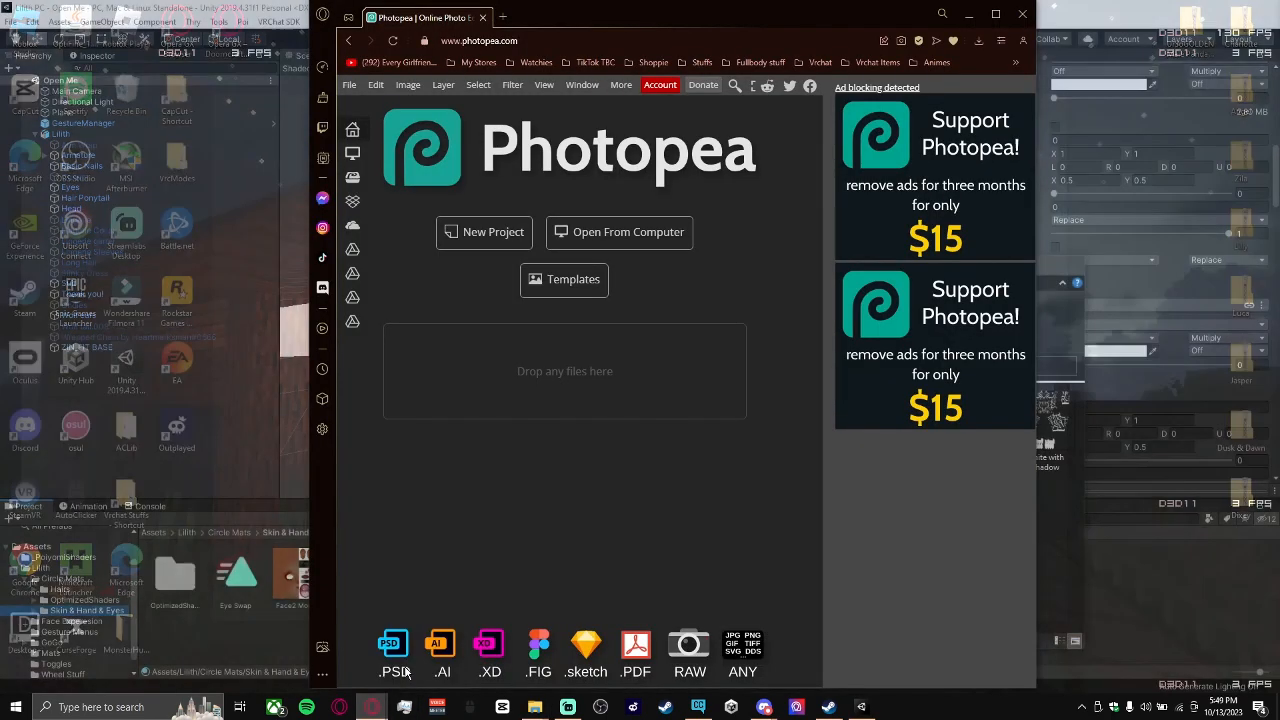
mouse_move(768, 356)
left_mouse_down()
mouse_move(771, 323)
mouse_move(755, 334)
left_mouse_up()
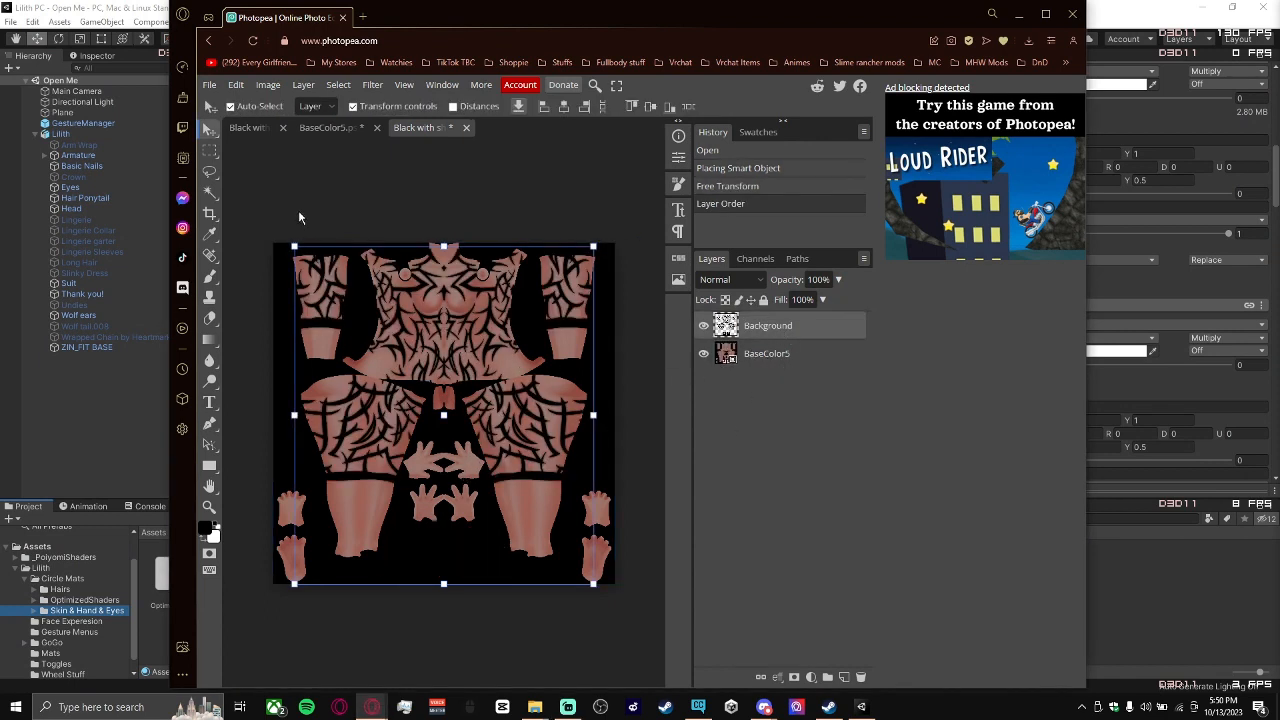
Export the combined tattoo and skin texture as a 4096 x 4096 PNG and minimize the browser.
left_click(210, 84)
mouse_move(271, 280)
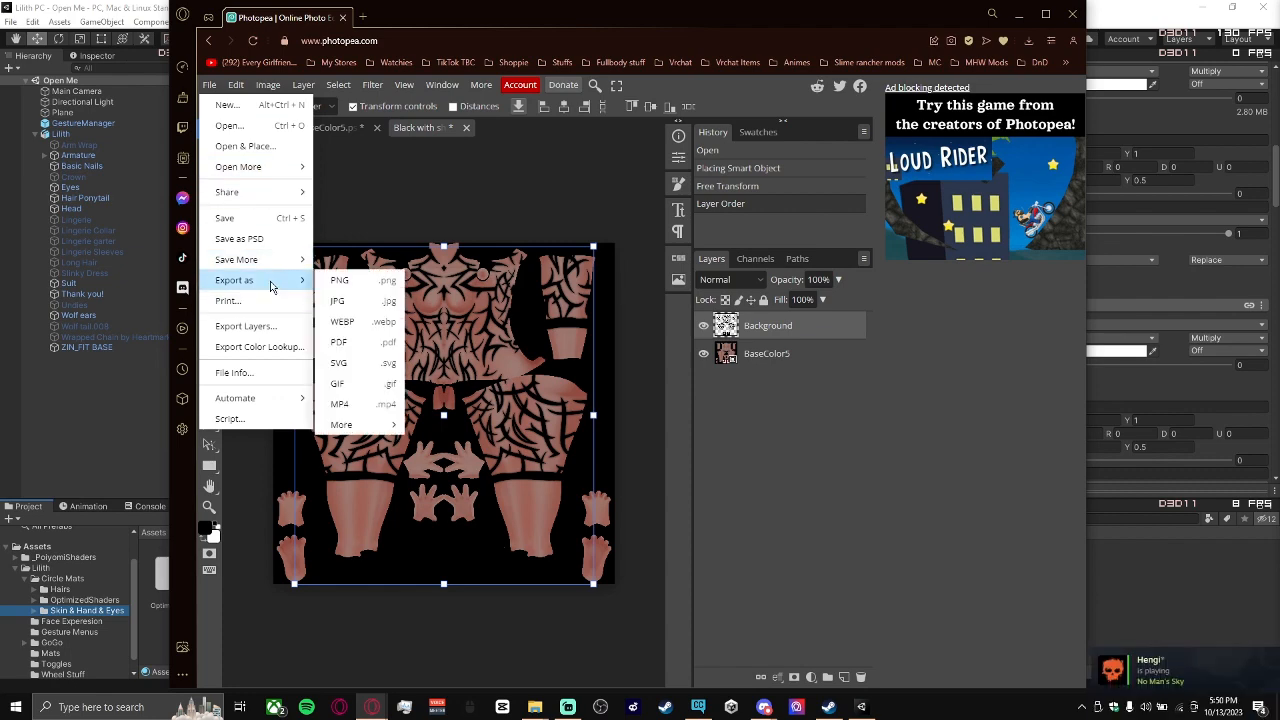
left_click(345, 280)
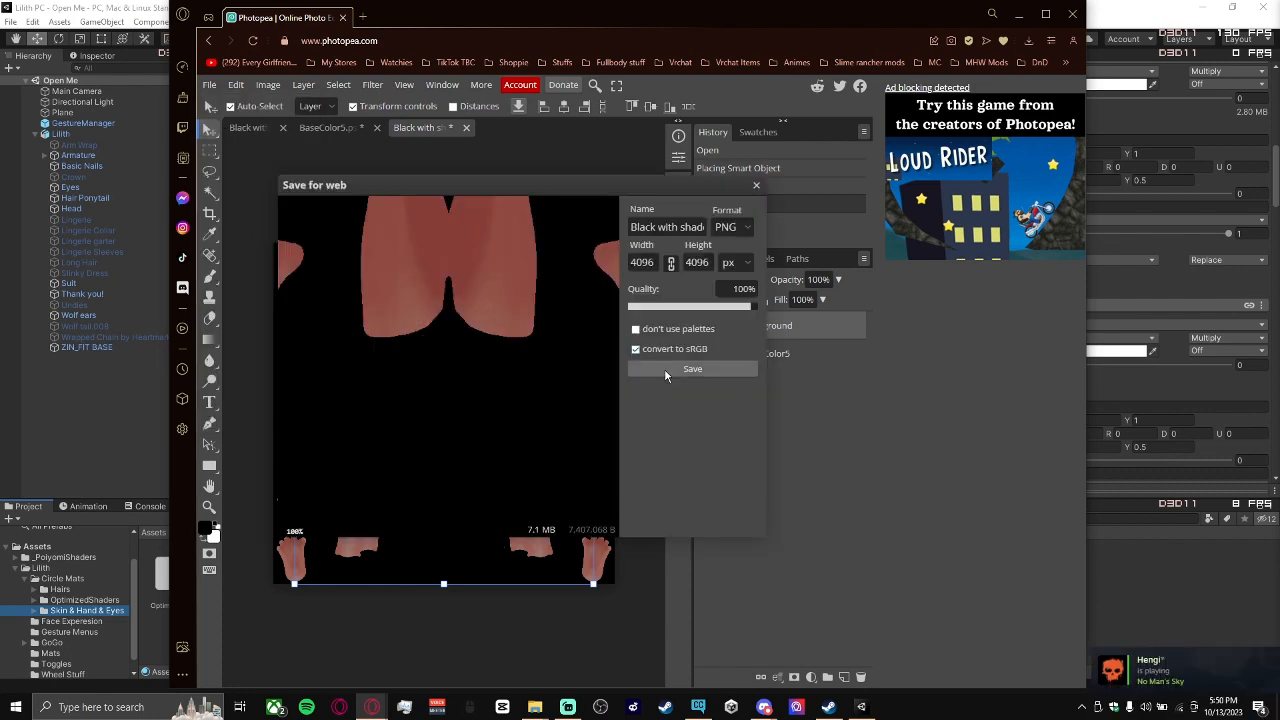
left_click(730, 367)
left_click(1020, 16)
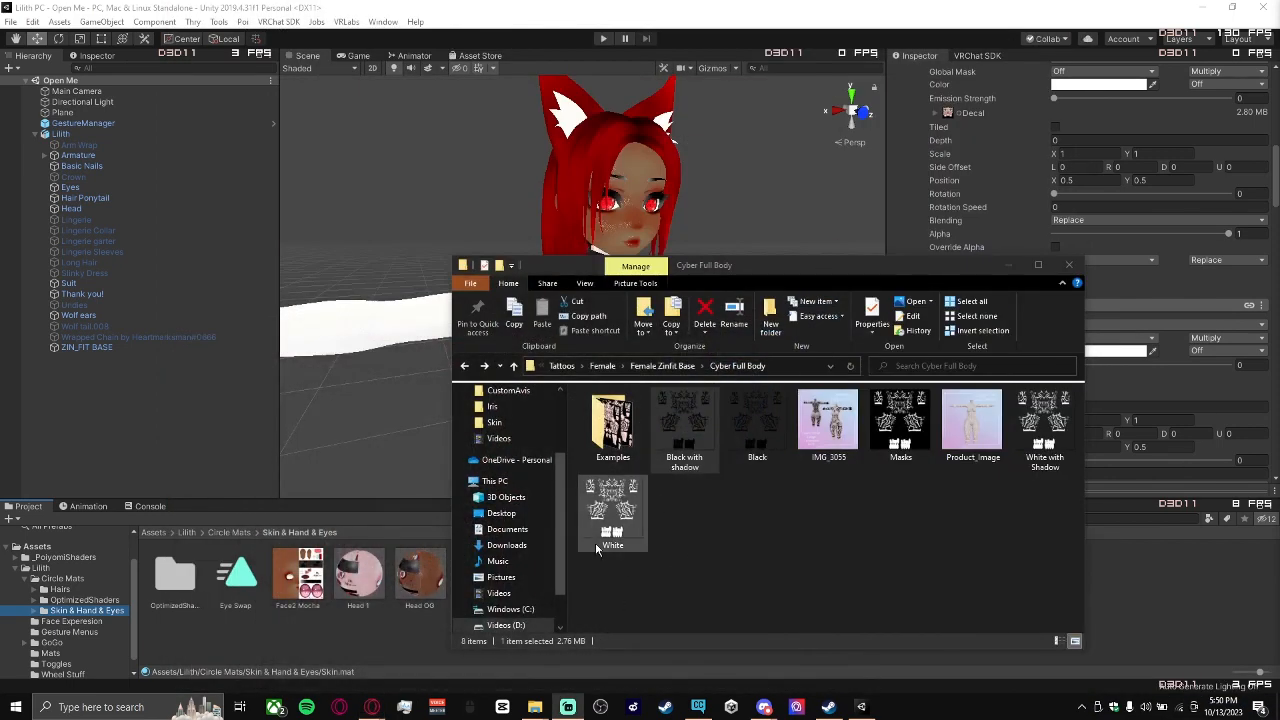
Import the Black with shadow image from Downloads into Skin & Hand & Eyes and assign it to Decal 1 of the Skin material.
left_click(506, 545)
left_click(683, 440)
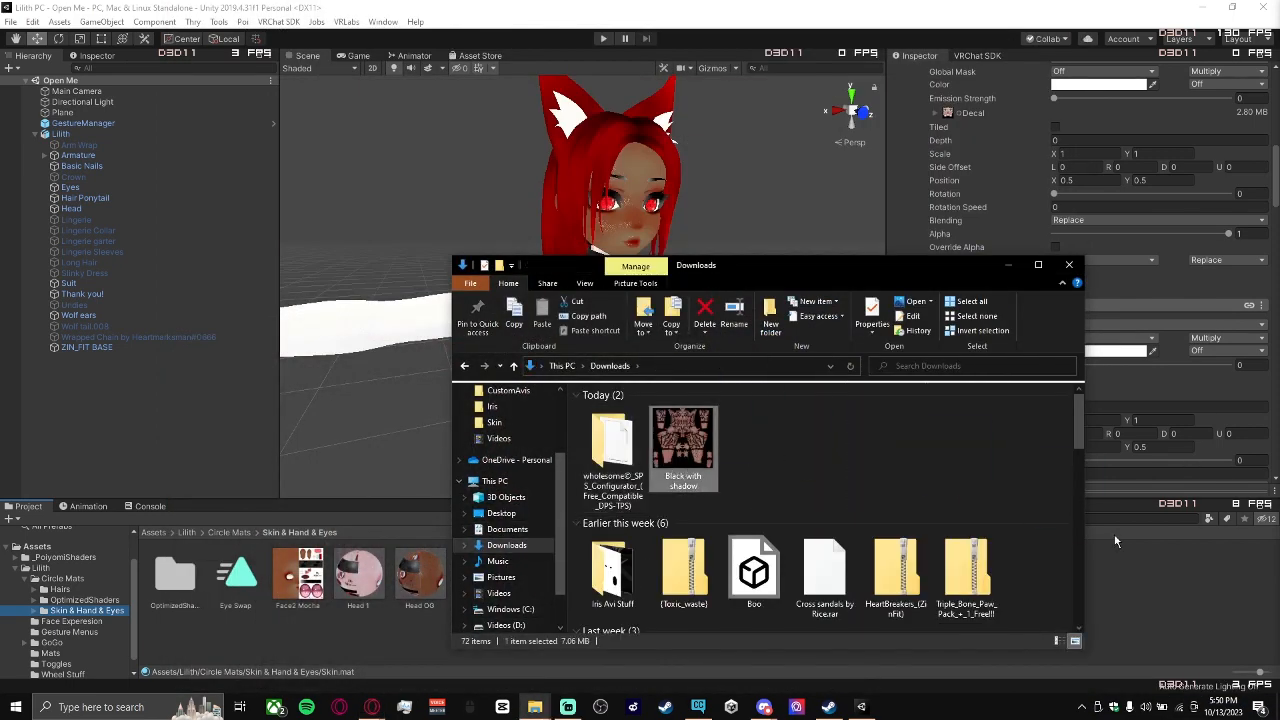
left_click(1163, 558)
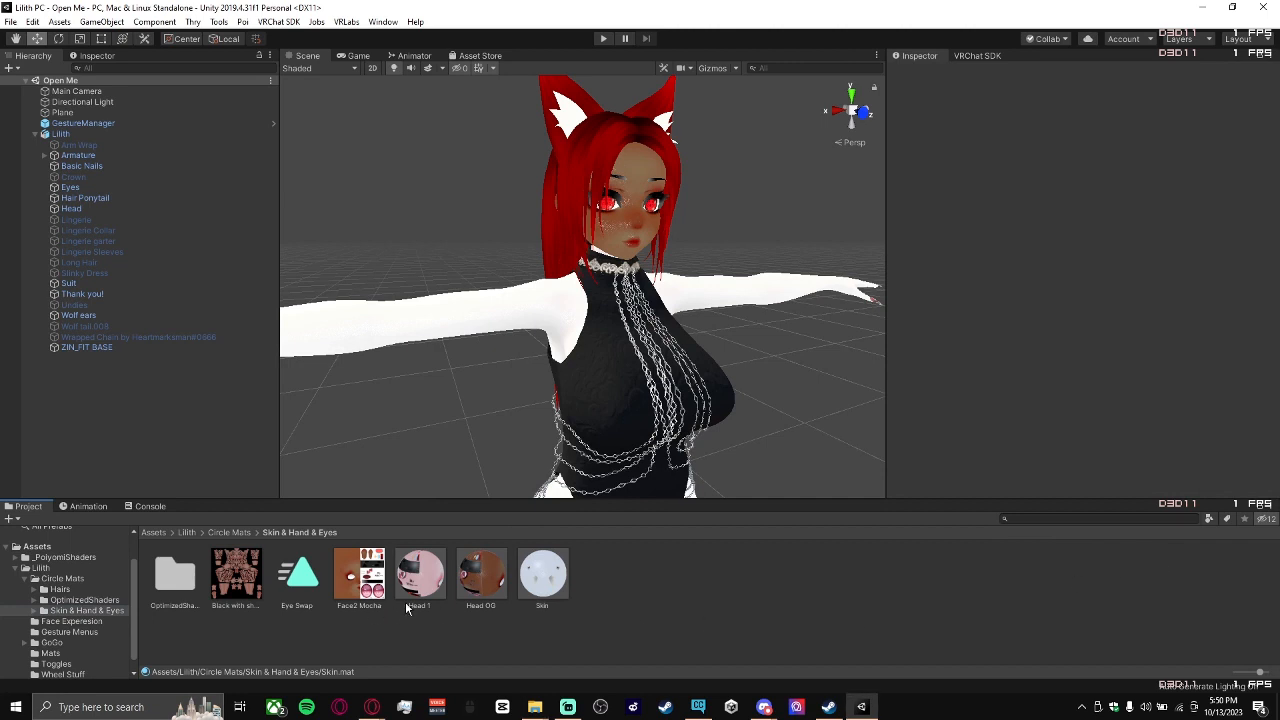
left_click(540, 578)
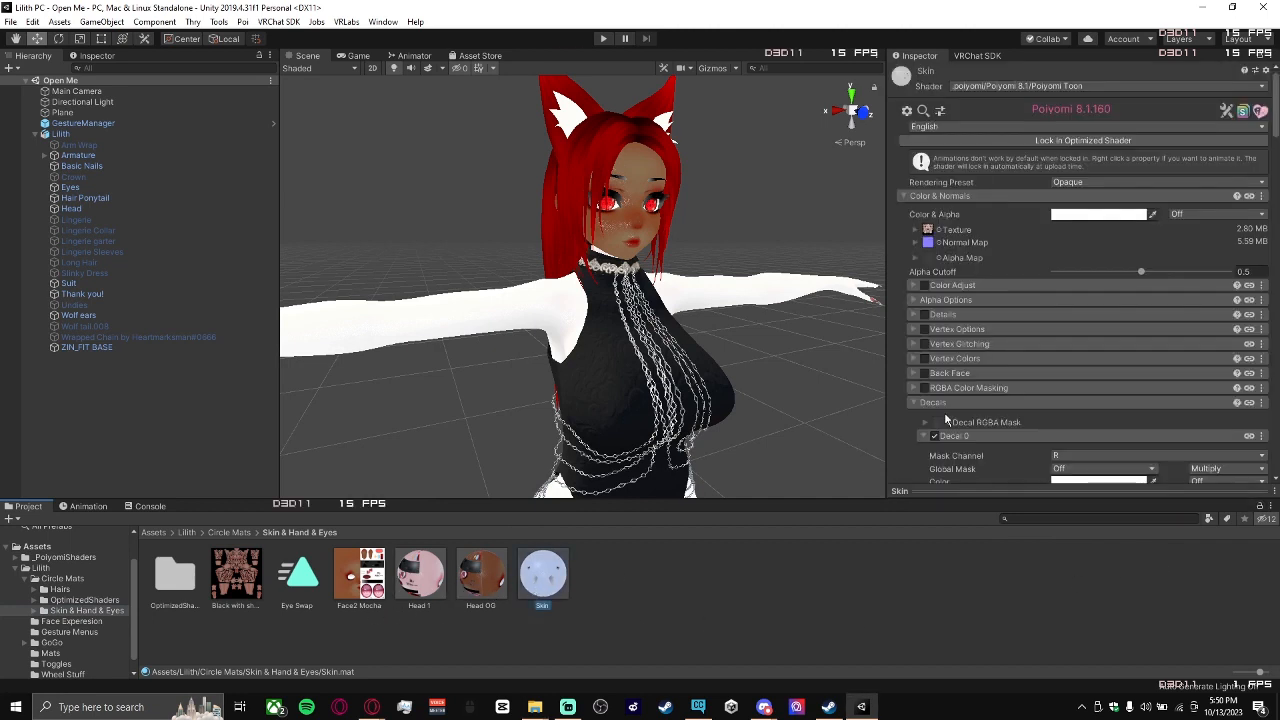
left_click_drag(283, 570, 950, 416)
Examine the tattooed skin on the avatar's arms and compare its tone with the face.
key("w")
key("d")
right_click_drag(787, 338, 764, 298)
key("w")
key("s")
key("a")
key("w")
left_click(739, 362)
key("d")
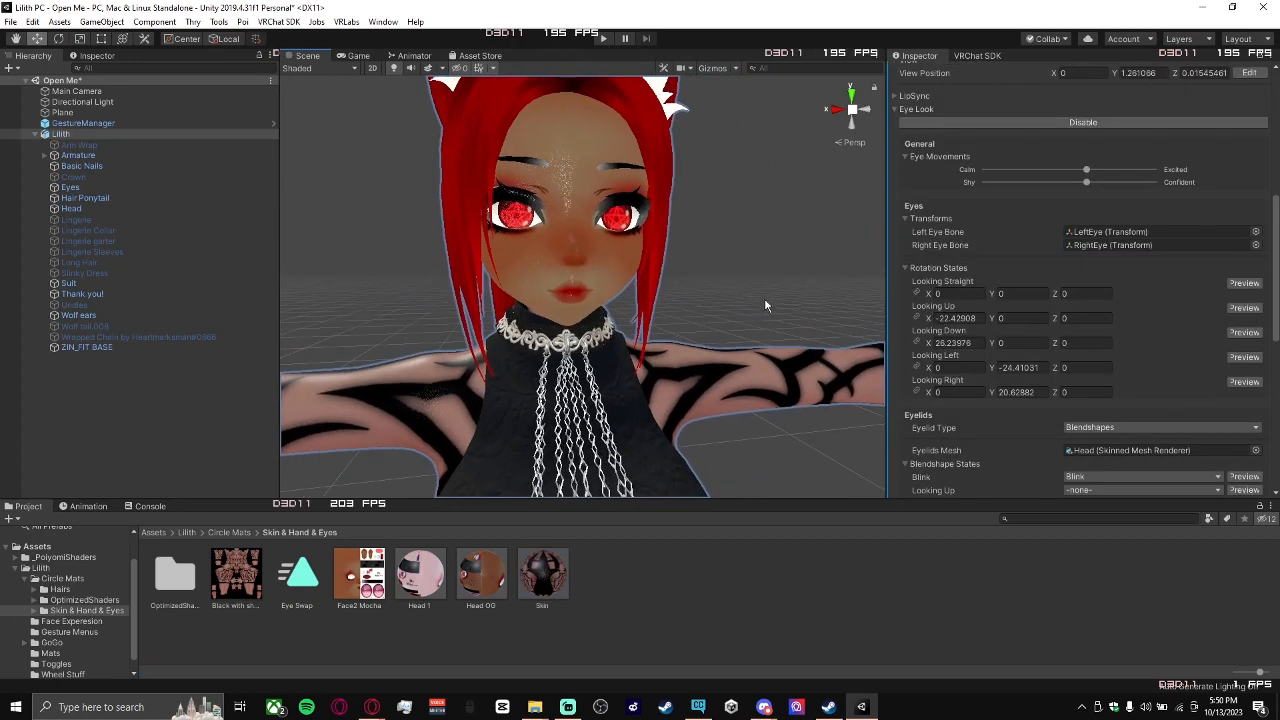
Select the Head OG material and browse in File Explorer to the New Head folder under MODELS > Head > Female > MGHeadEditv4.
left_click(478, 588)
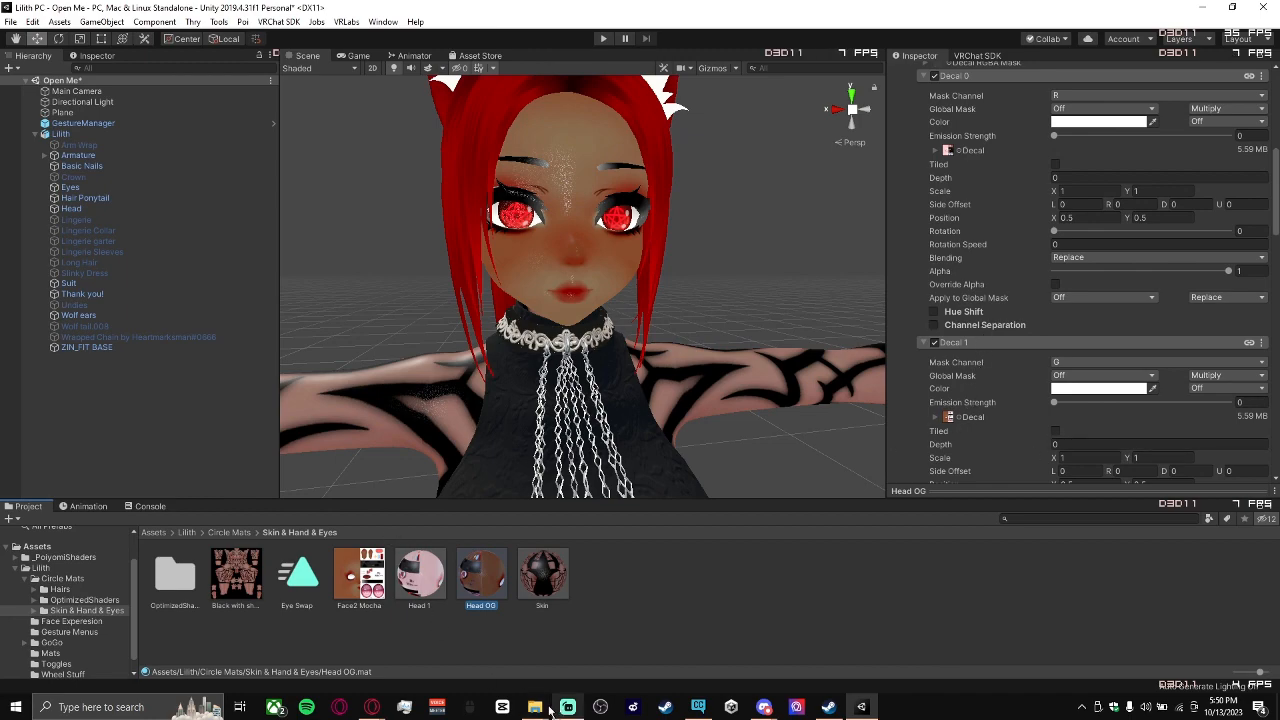
mouse_move(535, 707)
mouse_move(461, 647)
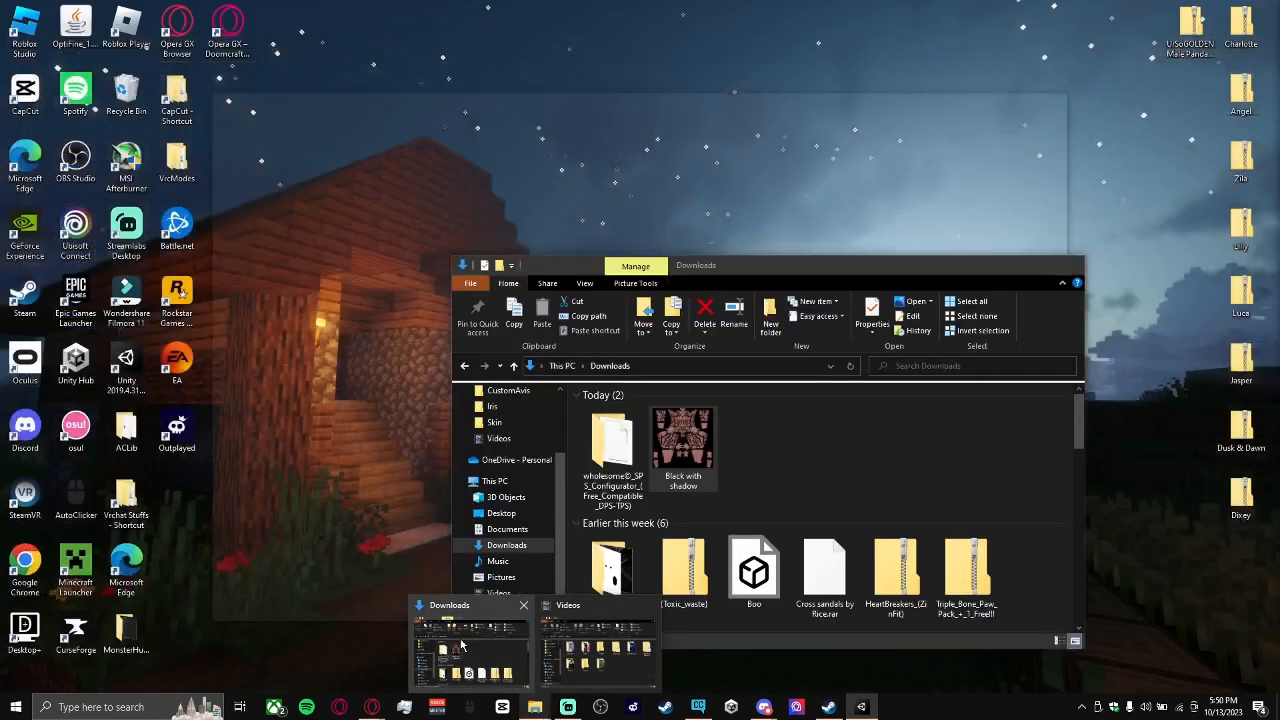
left_click(525, 655)
scroll(508, 418, "up", 2)
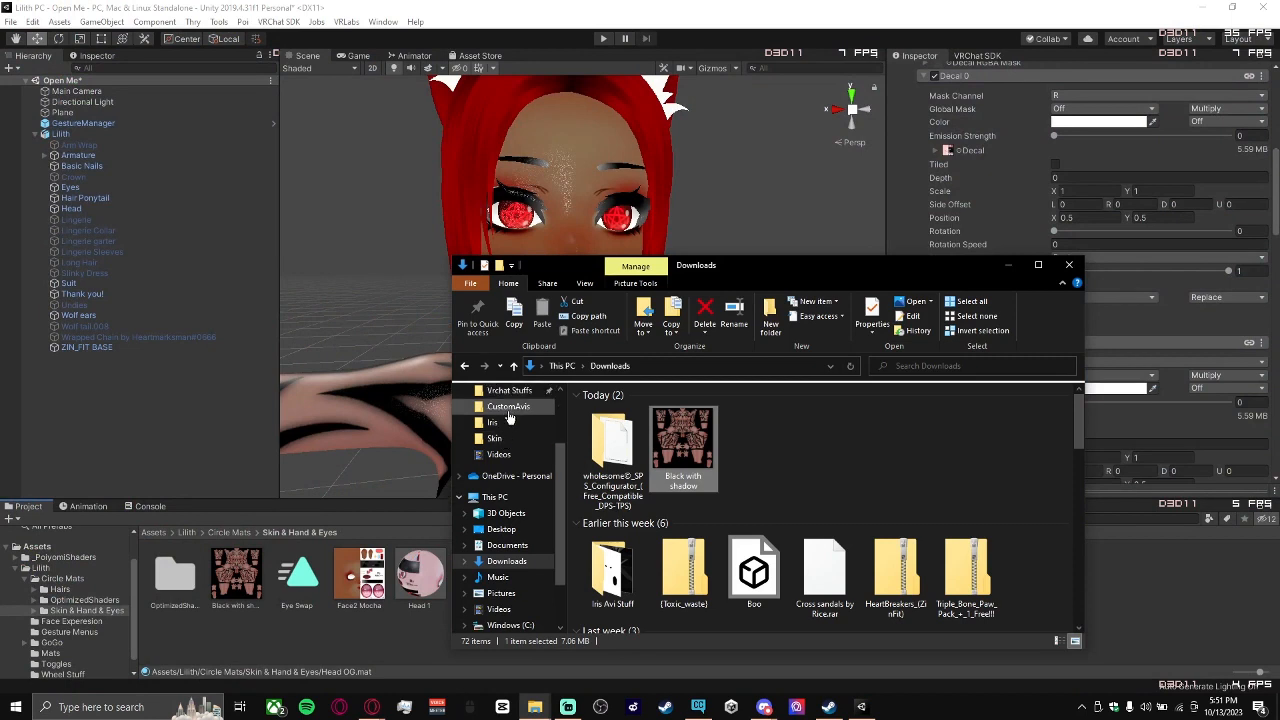
left_click(509, 390)
double_click(972, 430)
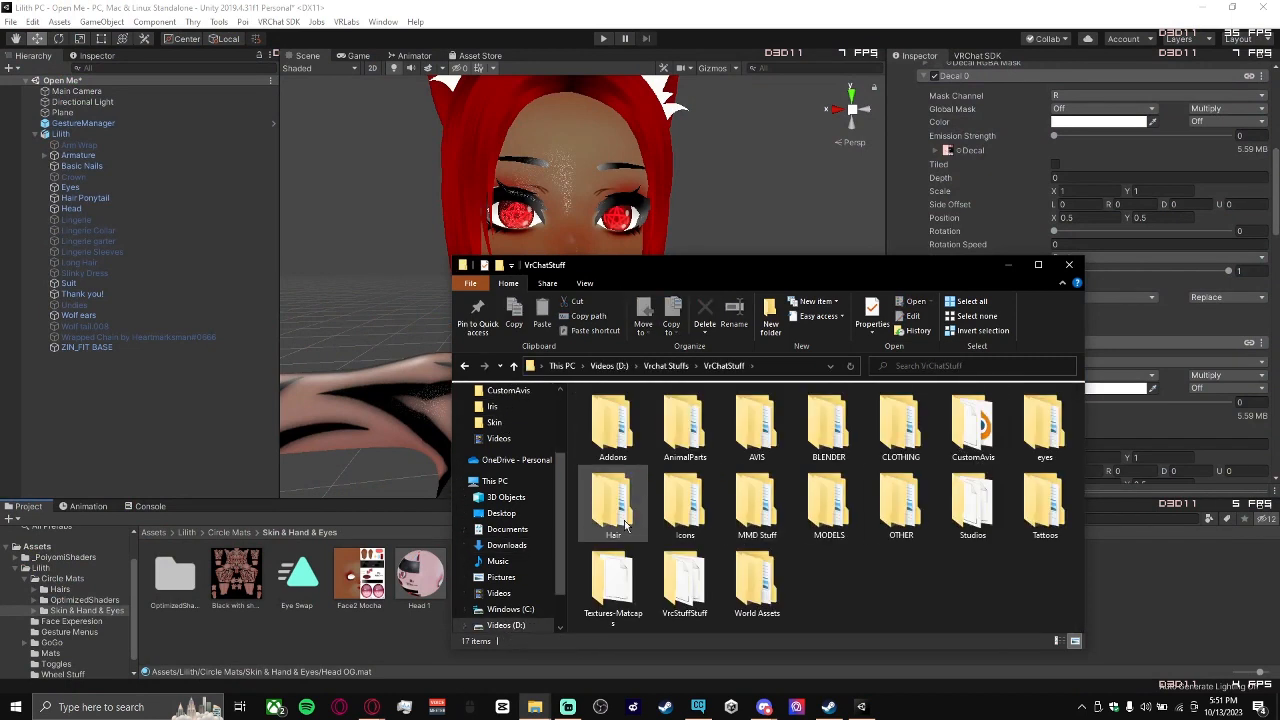
double_click(833, 505)
left_click(735, 437)
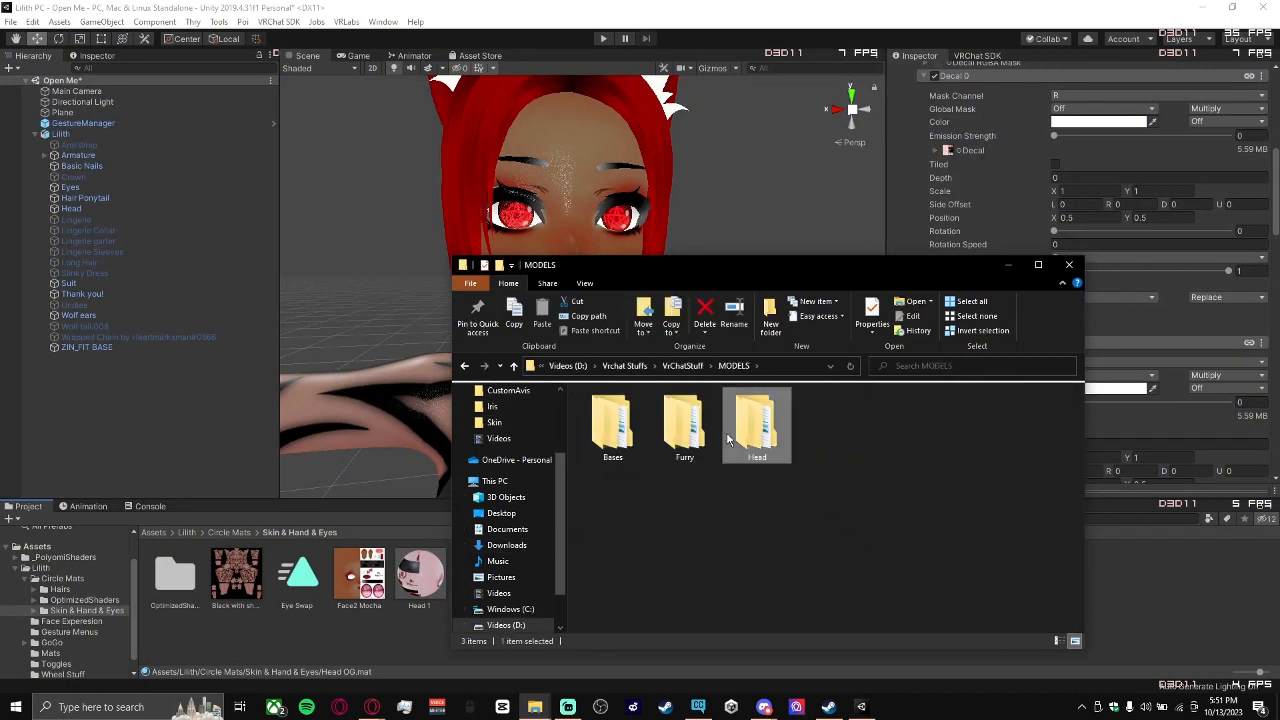
double_click(728, 440)
double_click(686, 428)
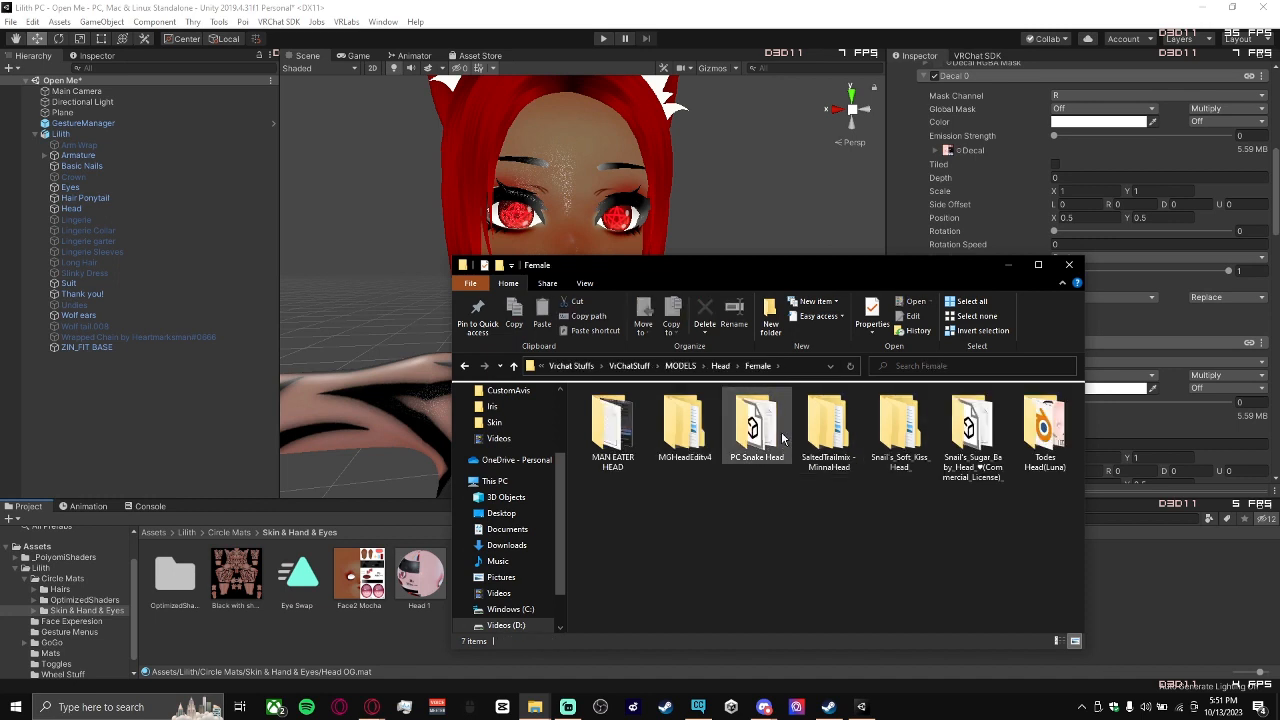
double_click(686, 428)
double_click(620, 432)
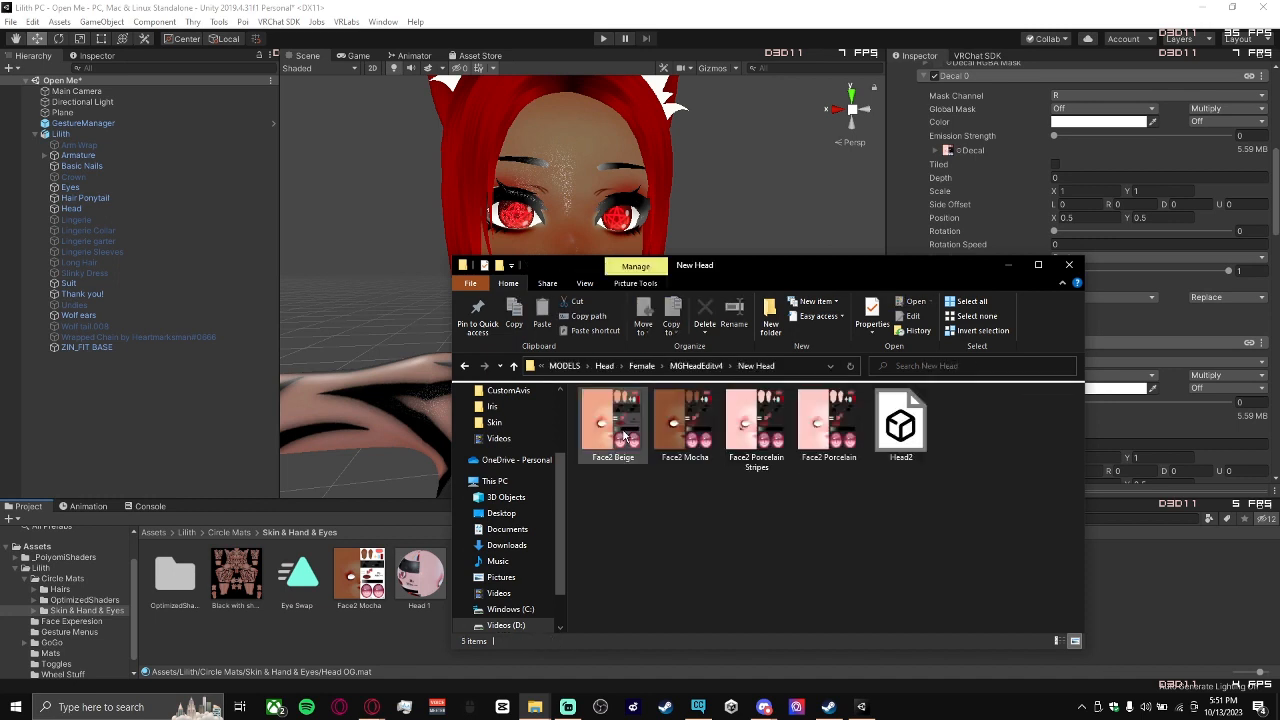
Import the Face2 Beige texture into Skin & Hand & Eyes and assign it to Decal 1 of Head OG.
left_click(613, 450)
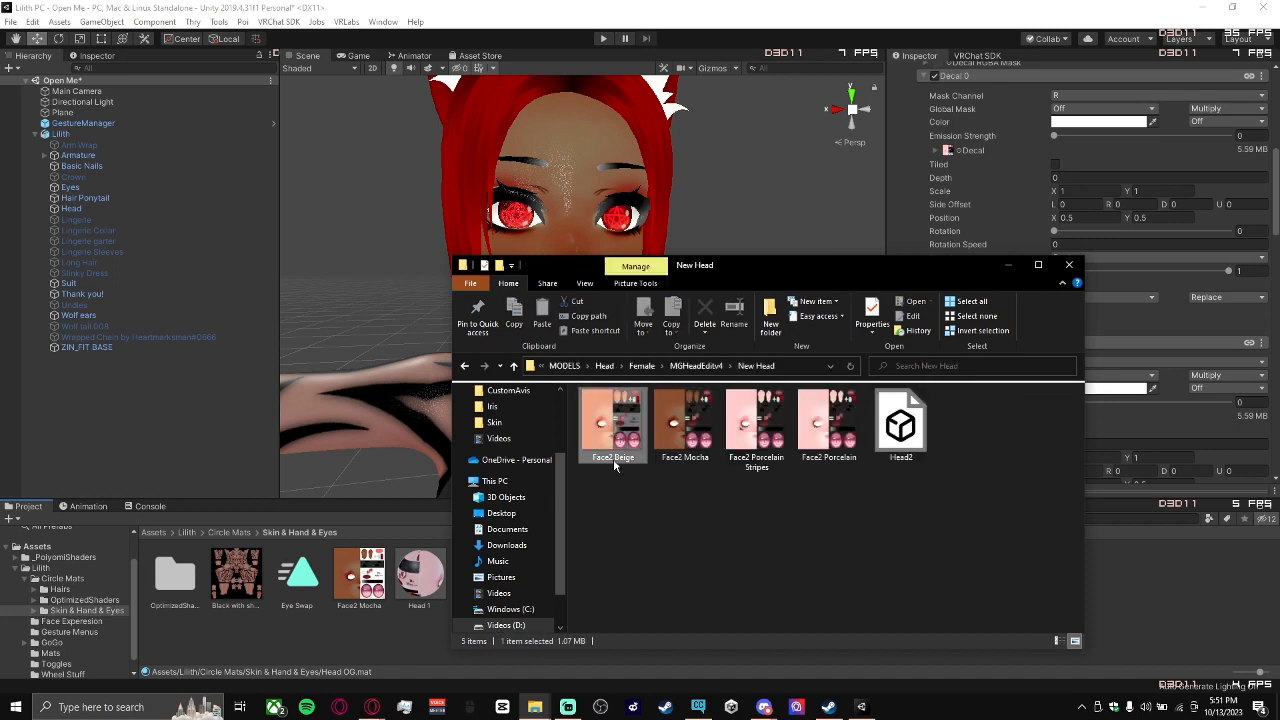
left_click(1178, 594)
left_click(521, 587)
left_click_drag(359, 578, 950, 418)
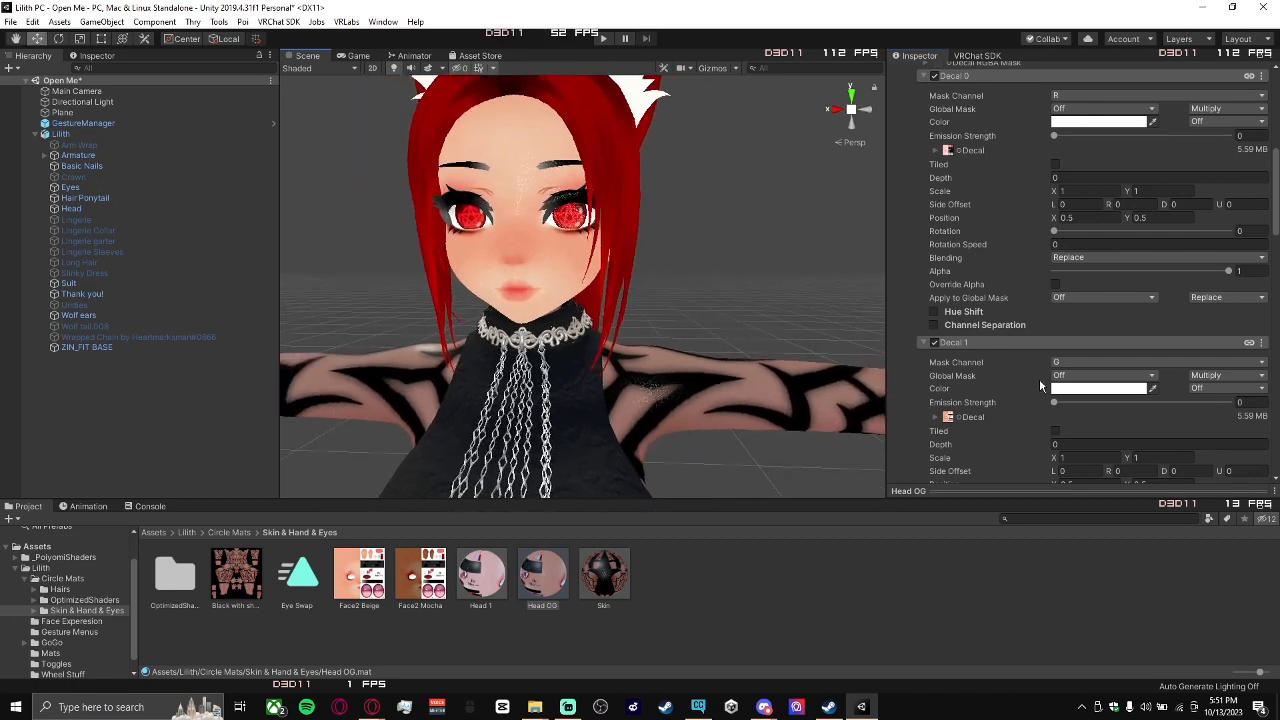
Tint Decal 1 of Head OG with a color sampled from the avatar's body.
left_click(1075, 388)
left_click_drag(909, 356, 911, 363)
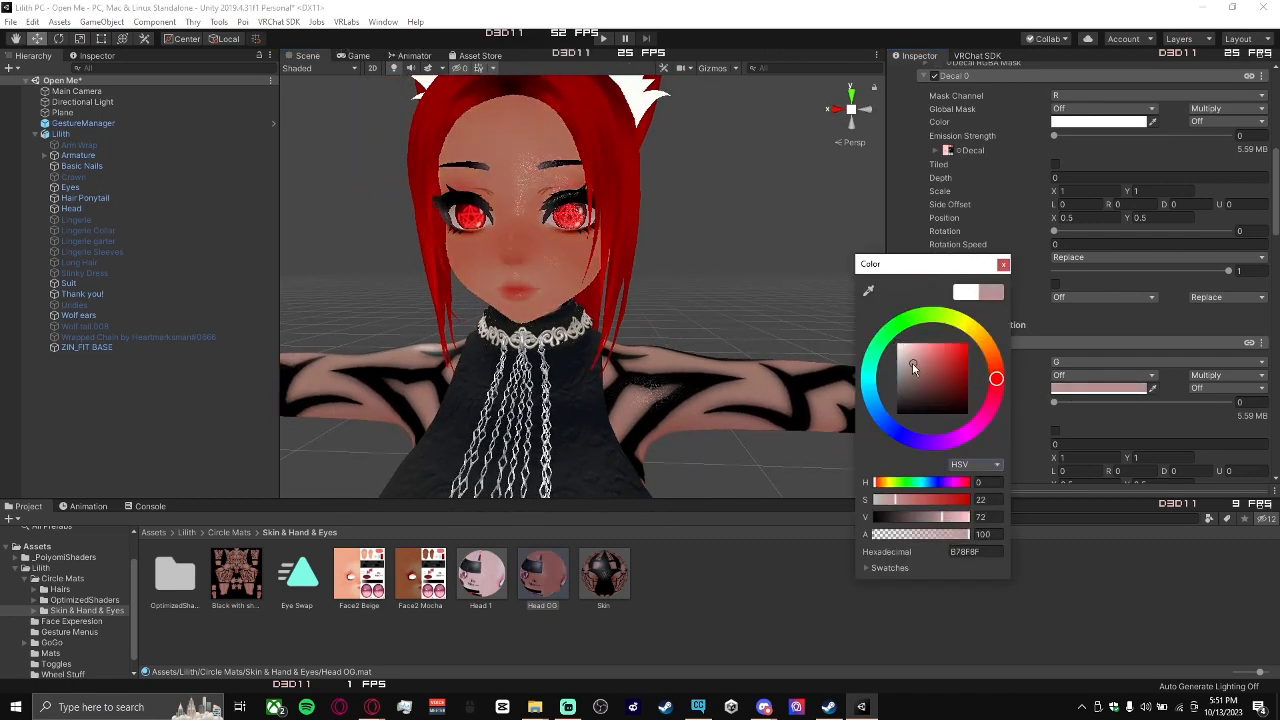
left_click(1154, 388)
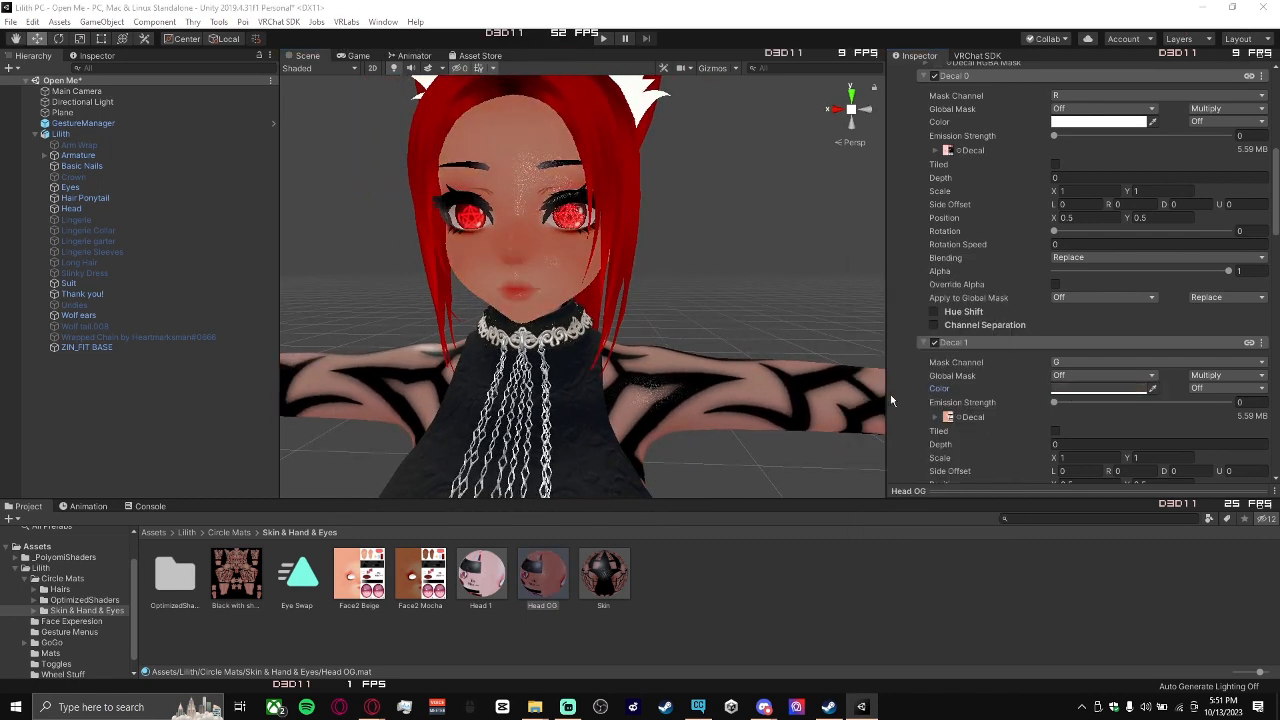
left_click(705, 431)
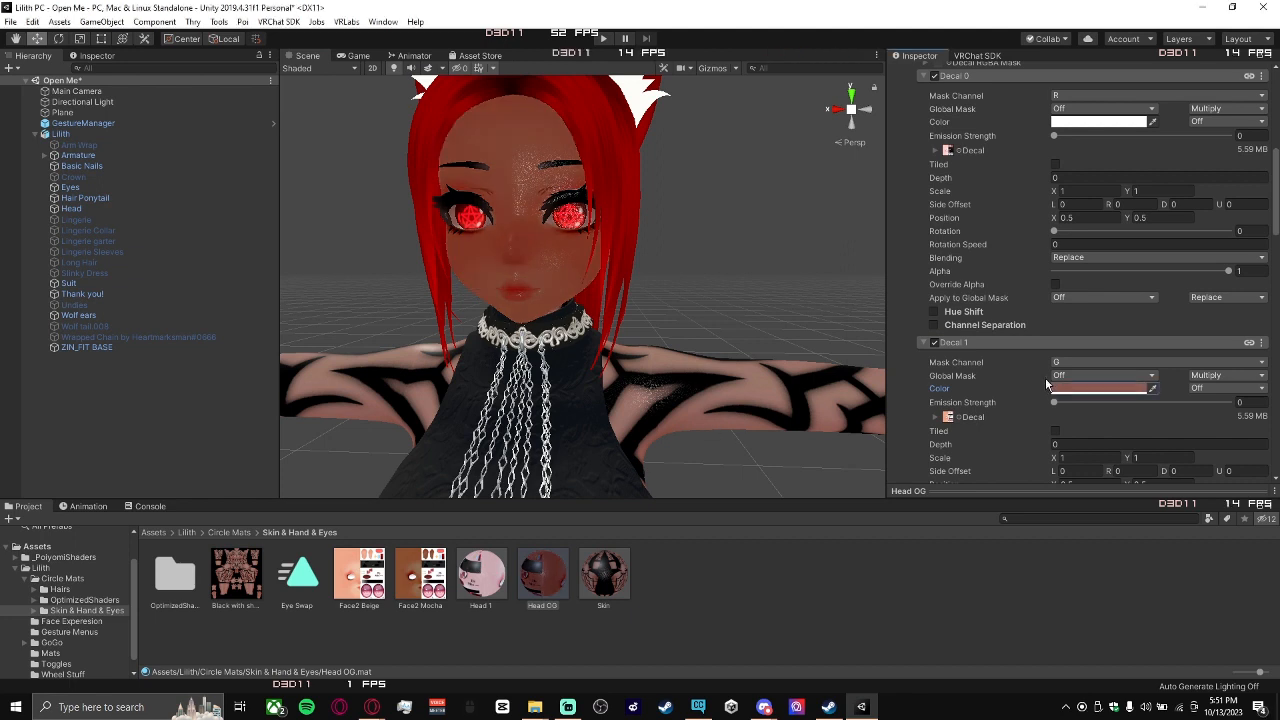
Adjust the Decal 1 color of Head OG to B0938E and compare the face with the body skin.
left_click(1100, 388)
left_click_drag(934, 382, 910, 365)
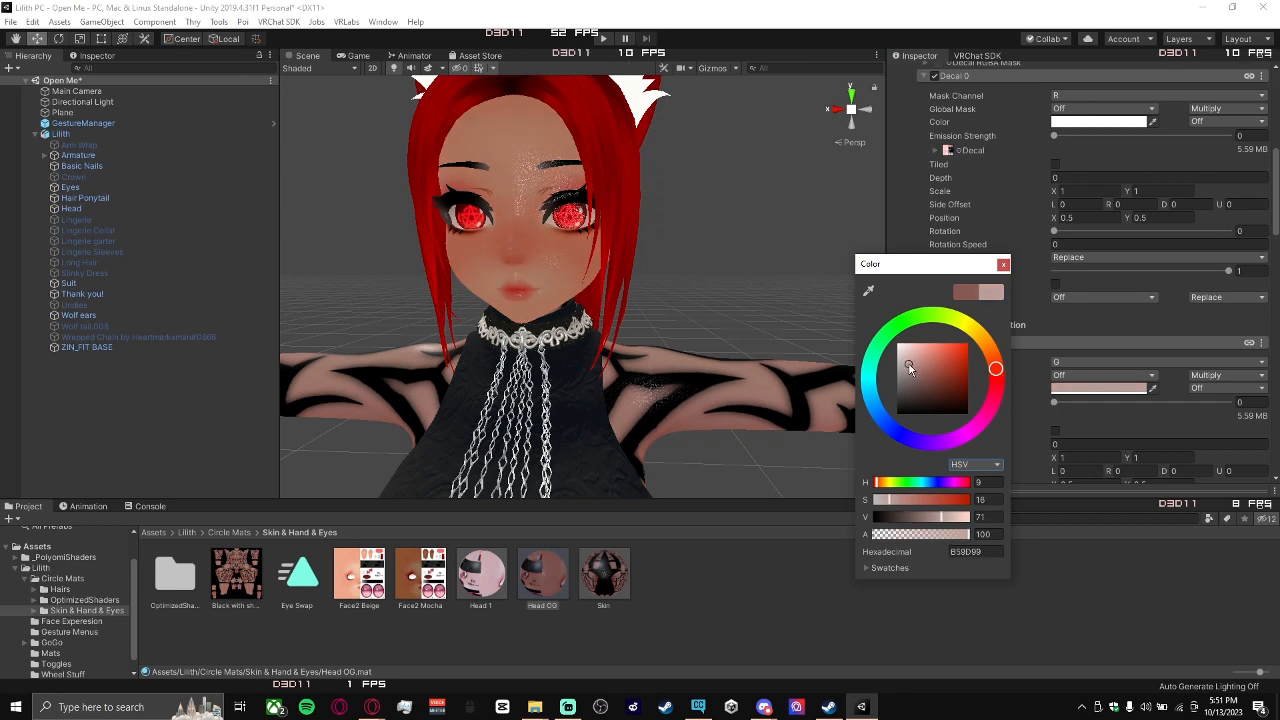
left_click_drag(910, 365, 912, 367)
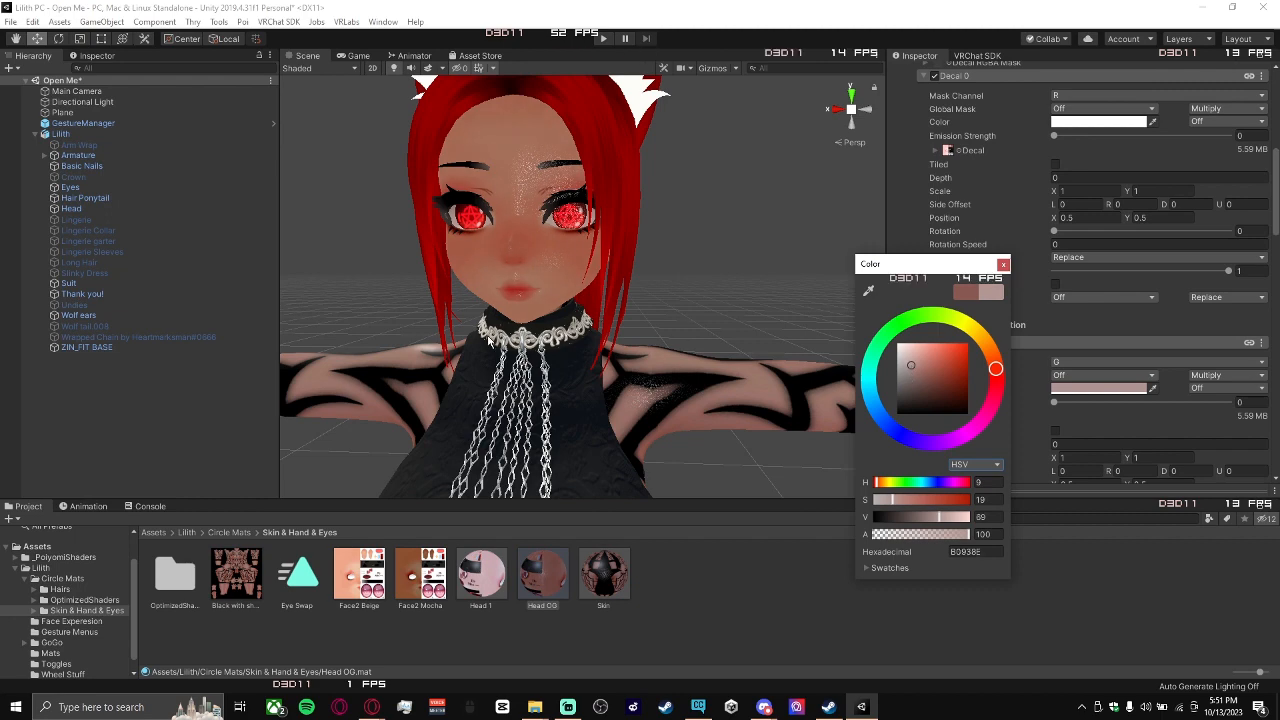
left_click(1005, 262)
key("a")
right_click_drag(606, 300, 622, 280)
key("w")
key("s")
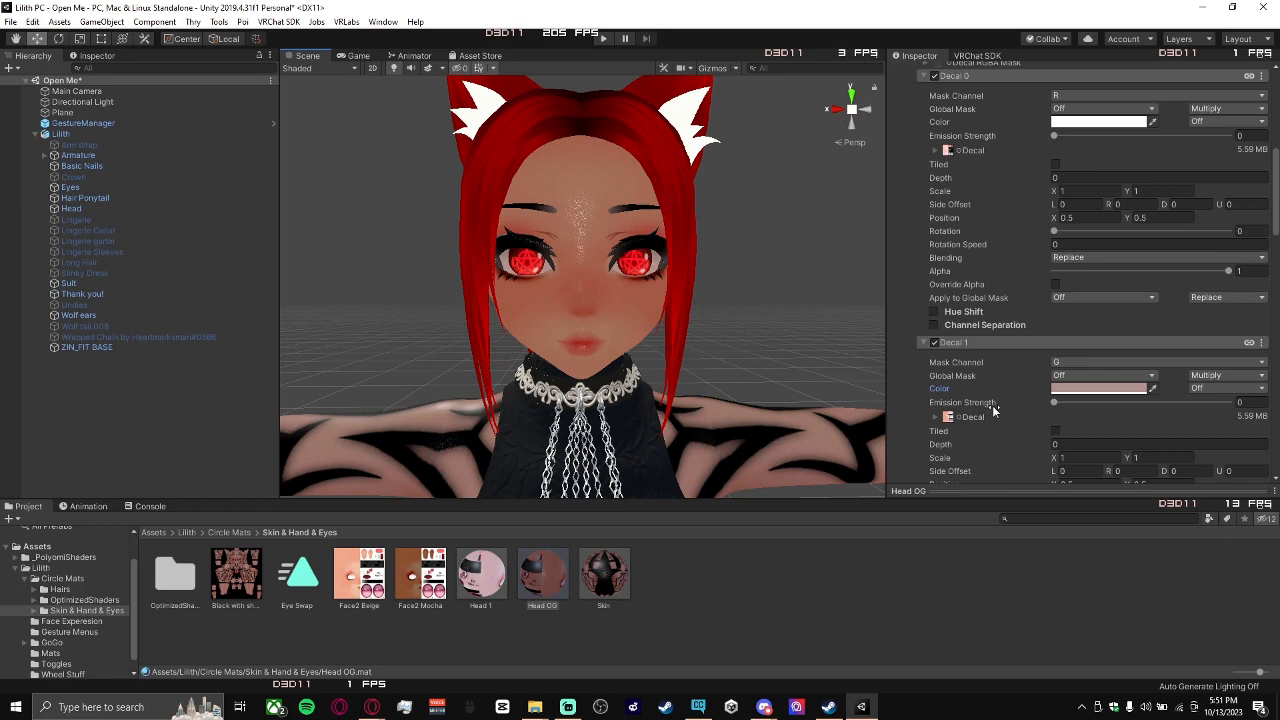
scroll(991, 410, "up", 3)
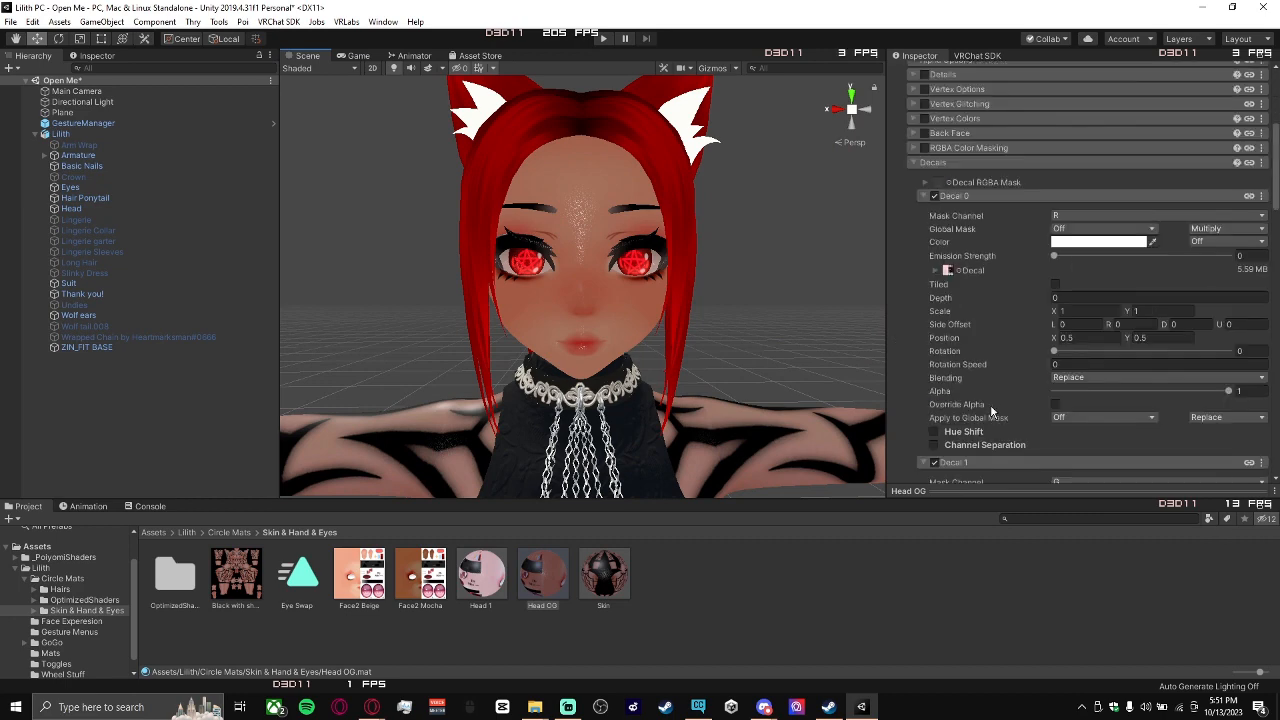
Switch to Photopea and begin opening an image, browsing to the MODELS folder under VrChatStuff.
left_click(372, 707)
left_click(412, 660)
left_click(209, 86)
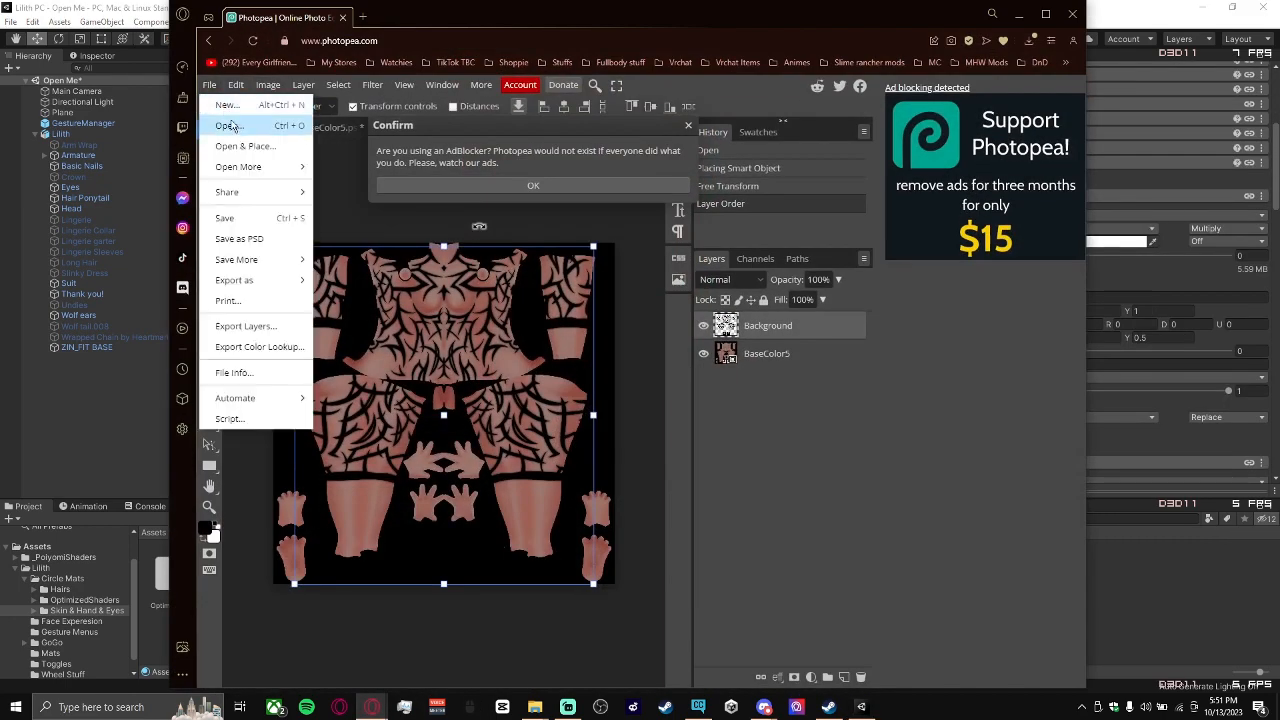
left_click(235, 125)
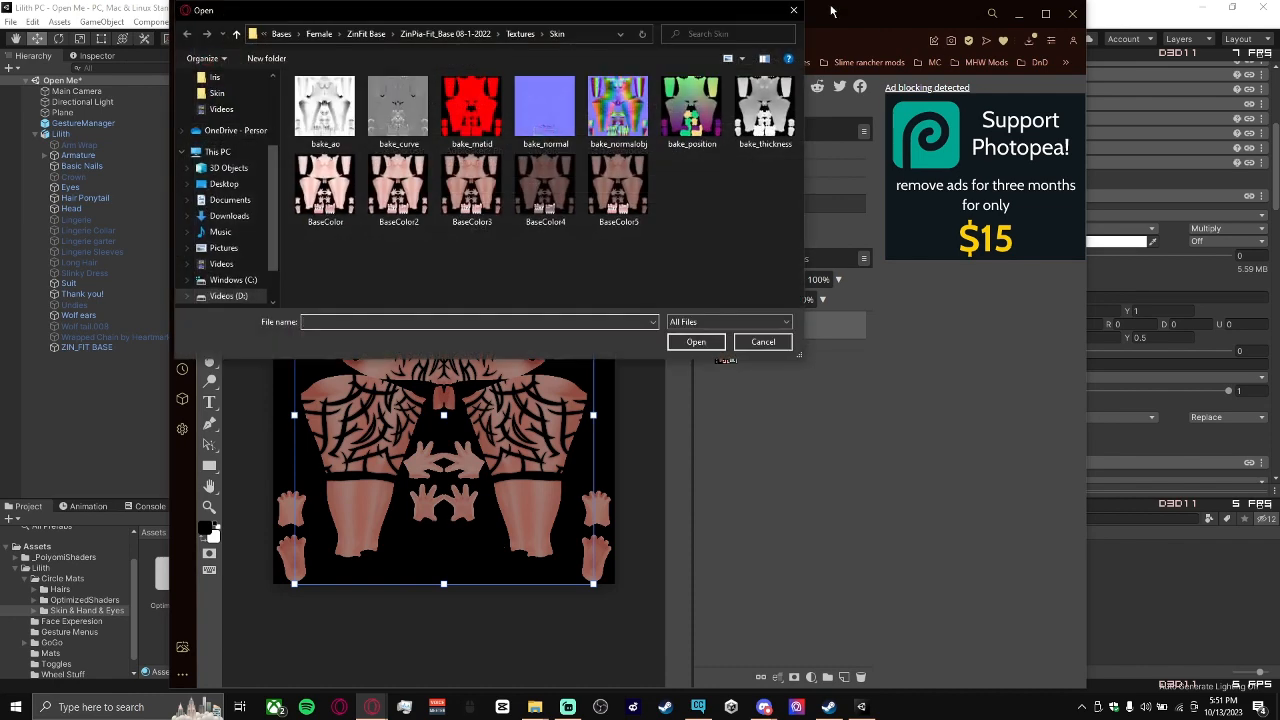
left_click(282, 34)
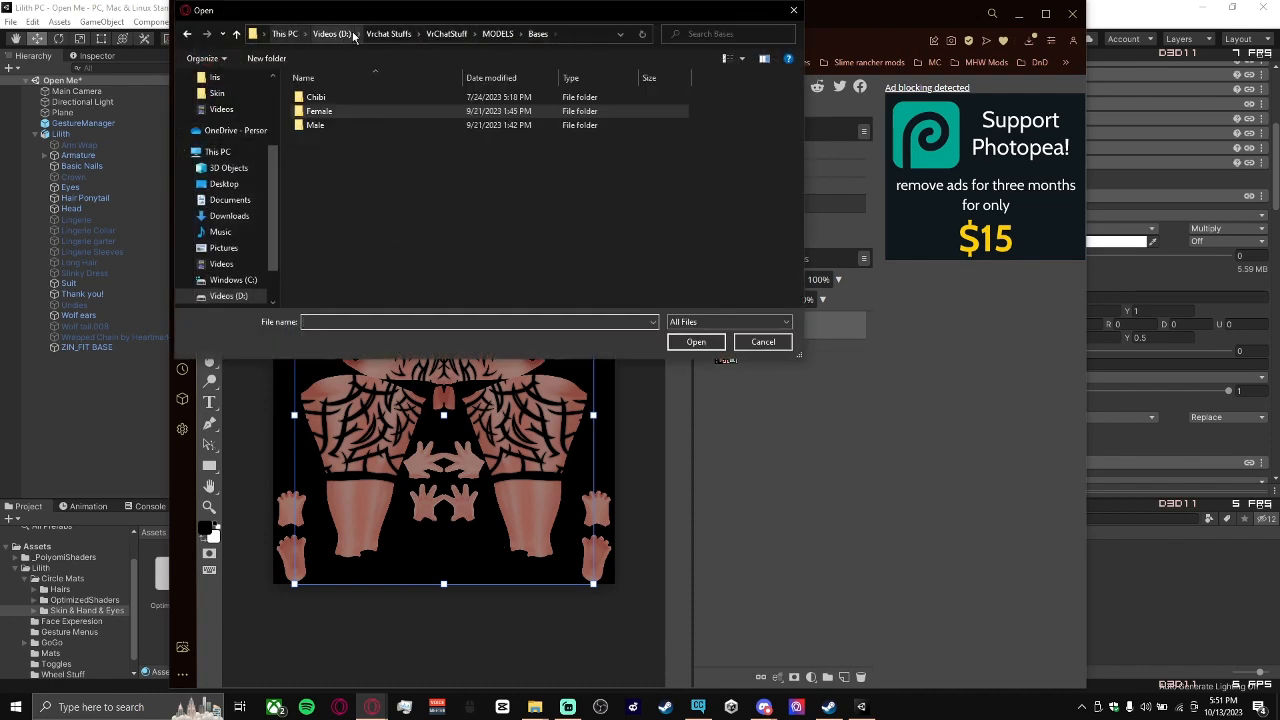
left_click(446, 34)
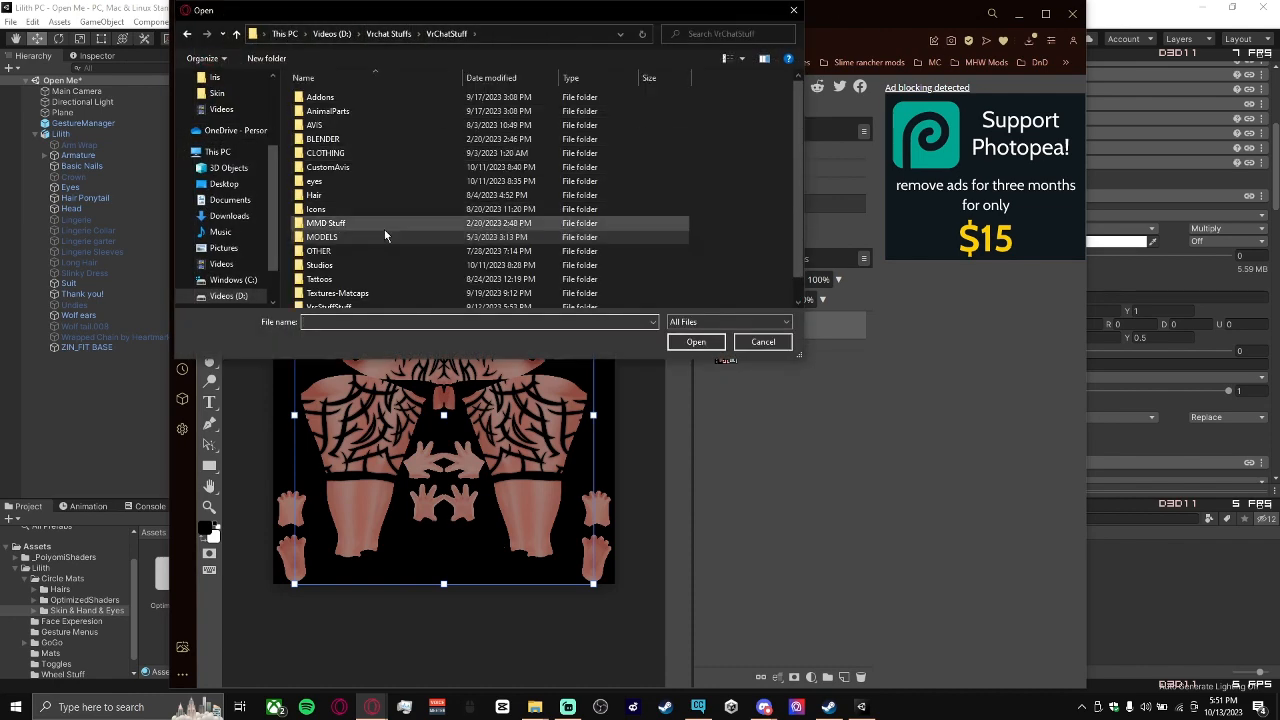
double_click(384, 236)
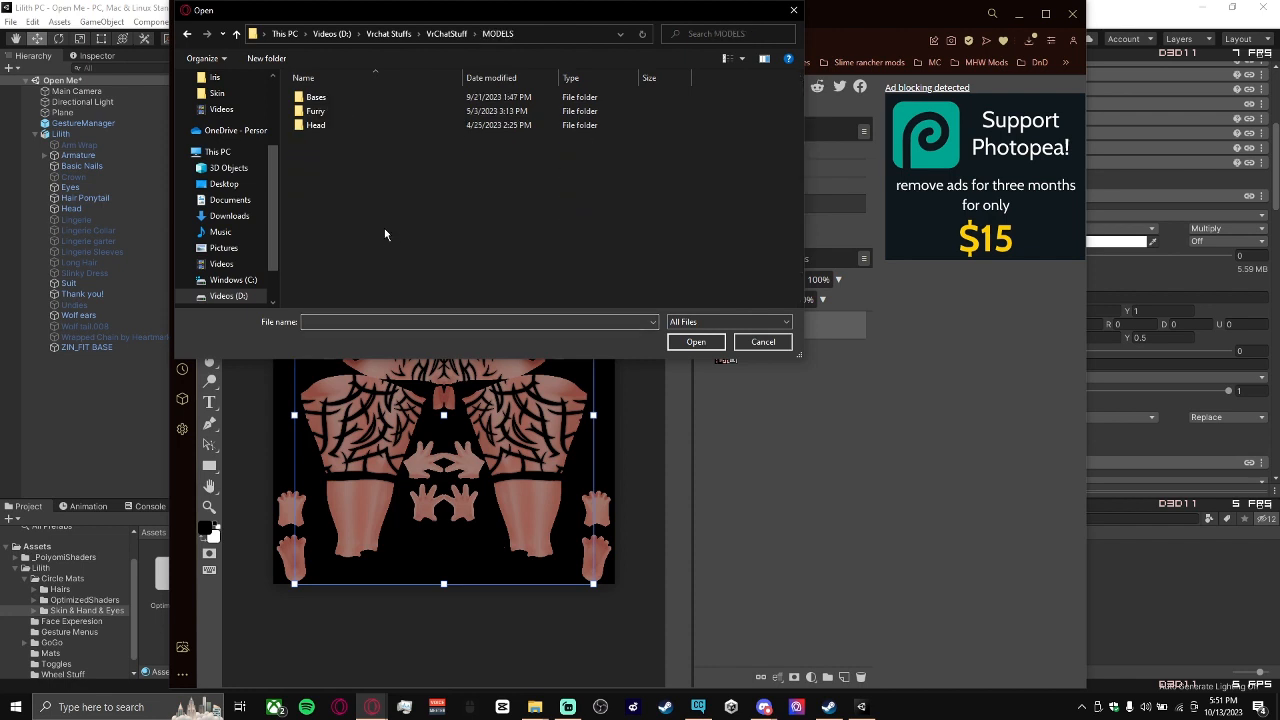
Open the Face2 Porcelain texture from Head > Female > MGHeadEditv4 > New Head.
double_click(385, 126)
double_click(384, 124)
double_click(382, 110)
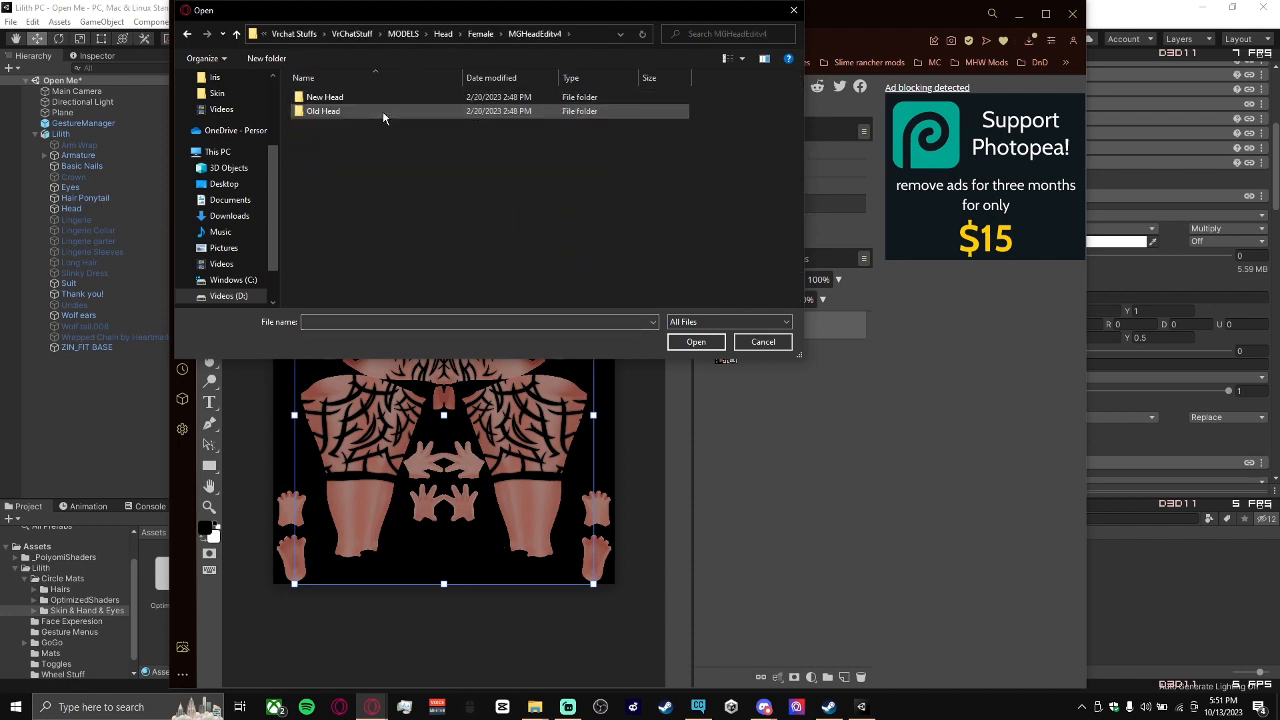
double_click(383, 110)
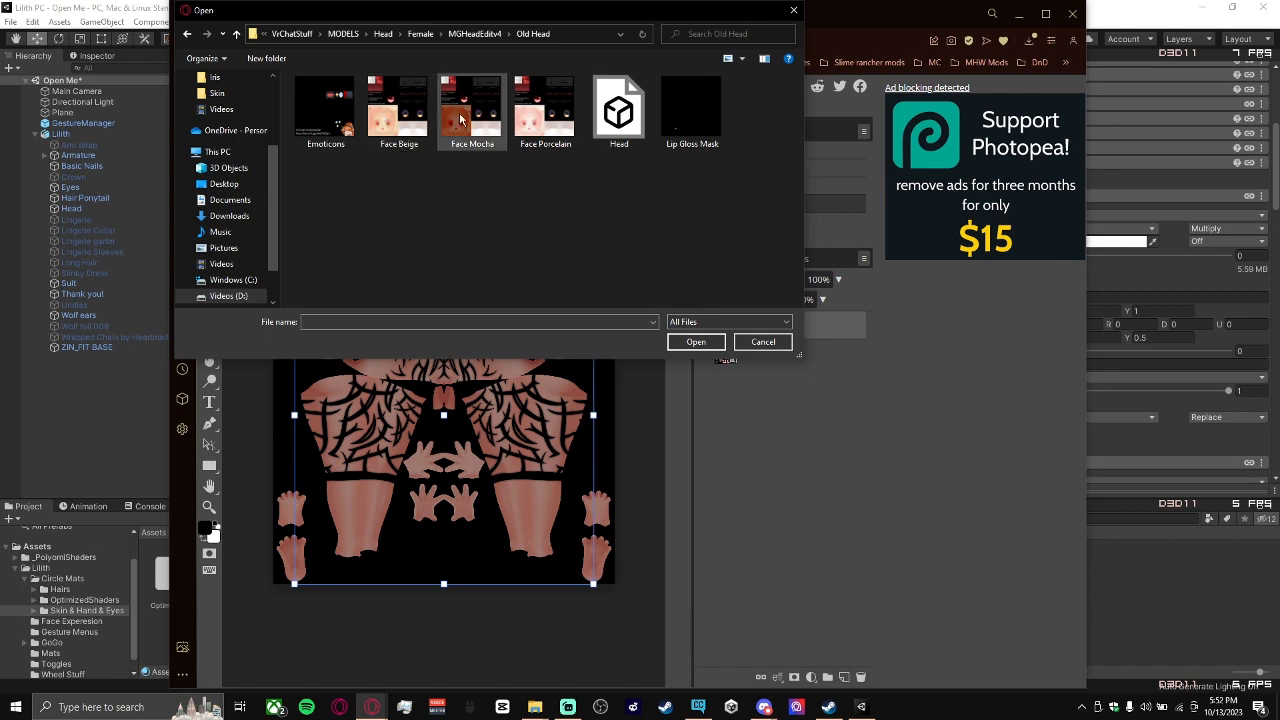
left_click(476, 33)
double_click(392, 107)
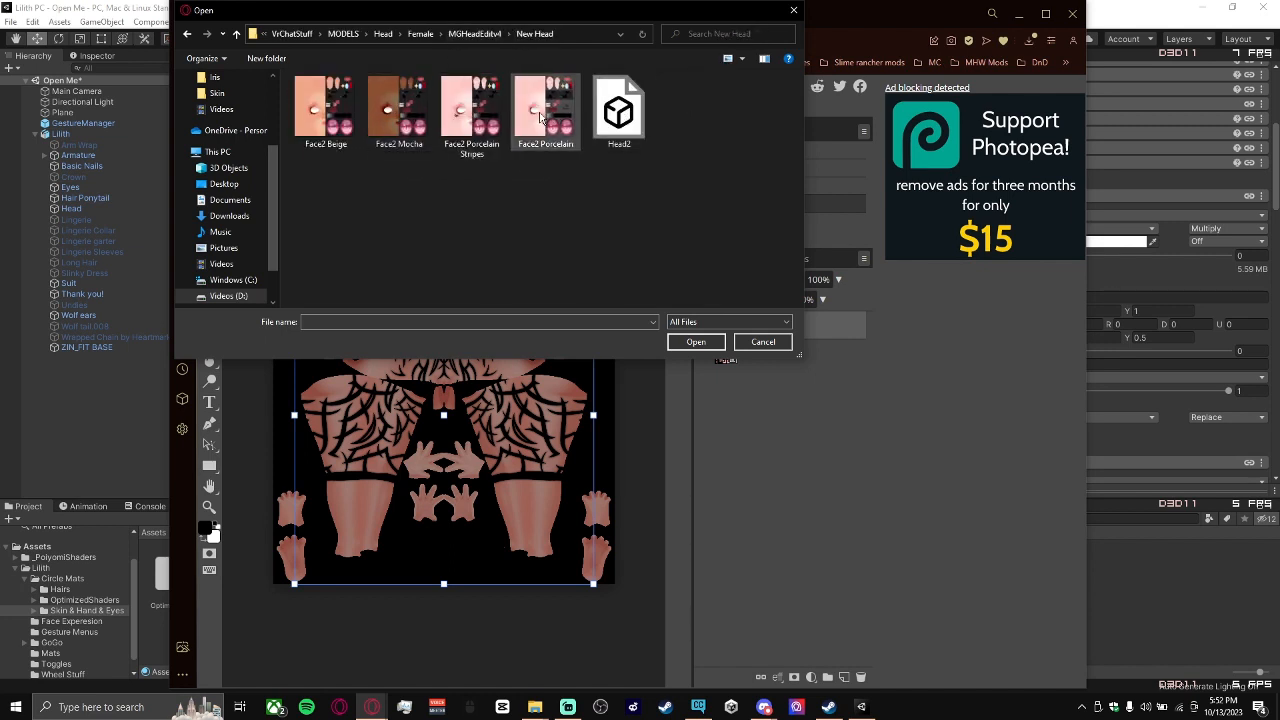
double_click(540, 112)
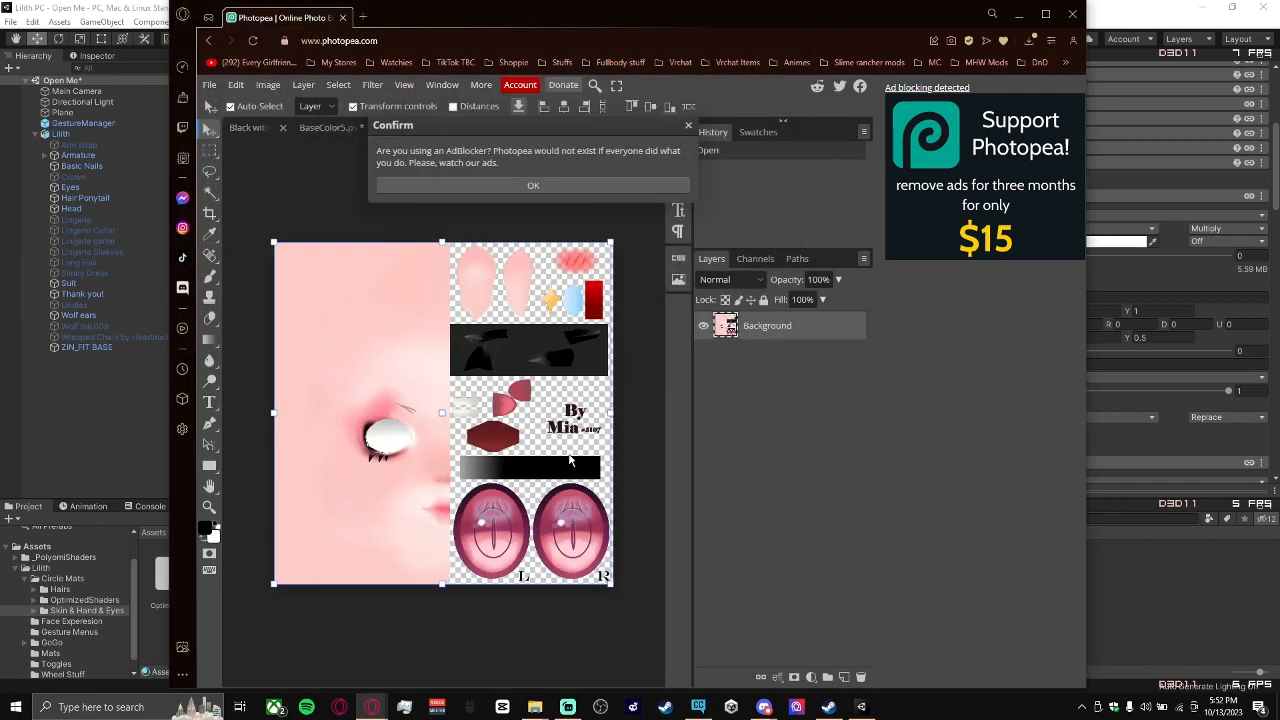
Add a new layer filled with black and place it beneath the face texture layer.
middle_click_drag(572, 450, 574, 430)
scroll(543, 400, "up", 2, "alt")
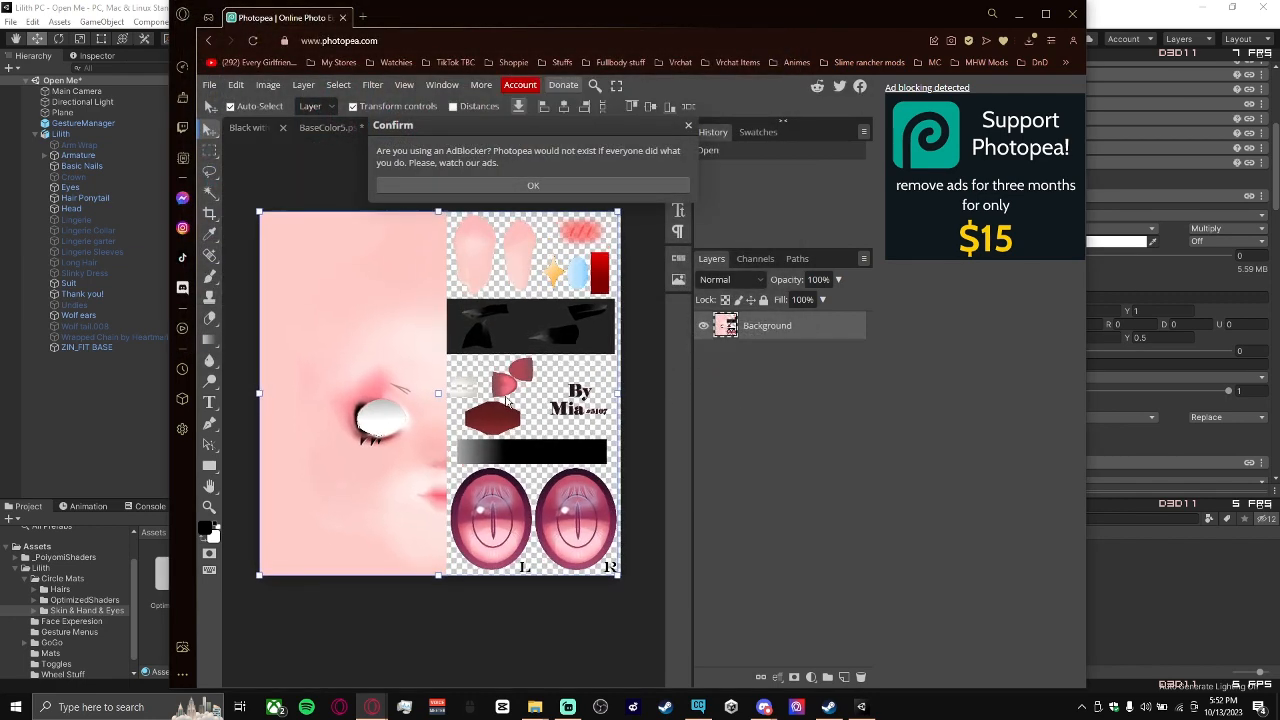
mouse_move(506, 399)
middle_mouse_down()
mouse_move(561, 386)
mouse_move(507, 381)
middle_mouse_up()
left_click(845, 677)
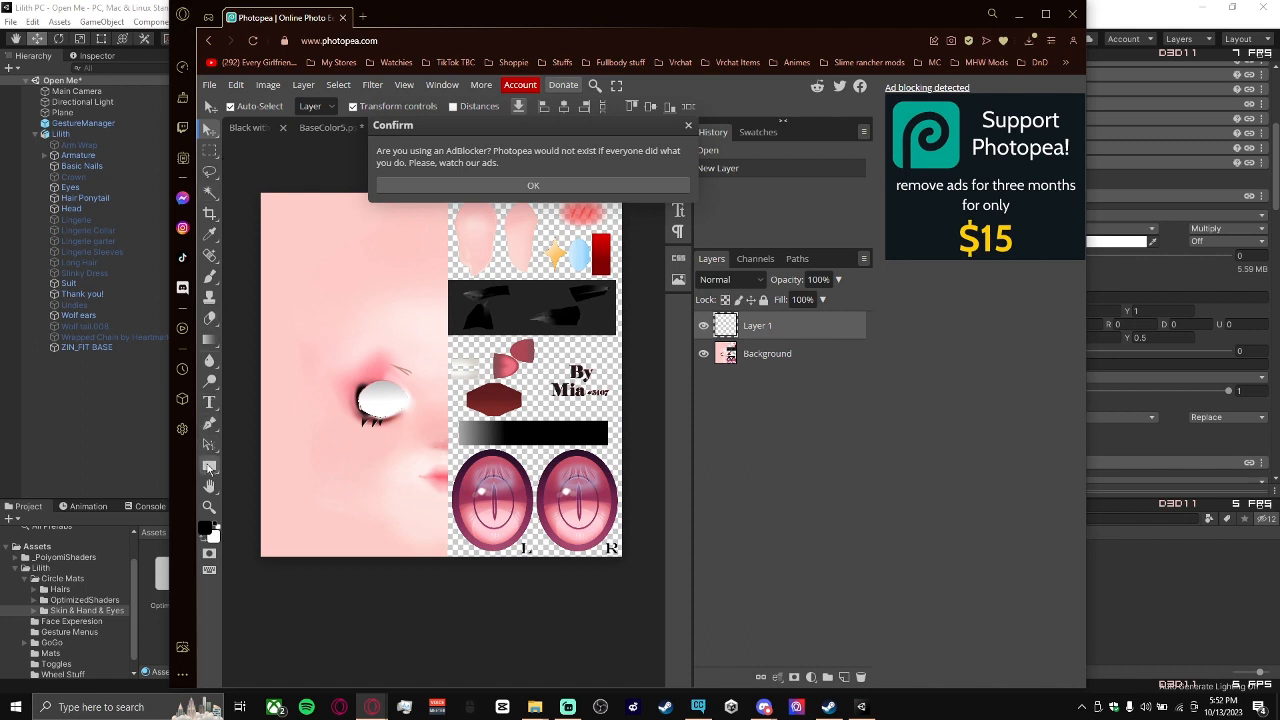
left_click(210, 339)
left_click(265, 364)
left_click(313, 512)
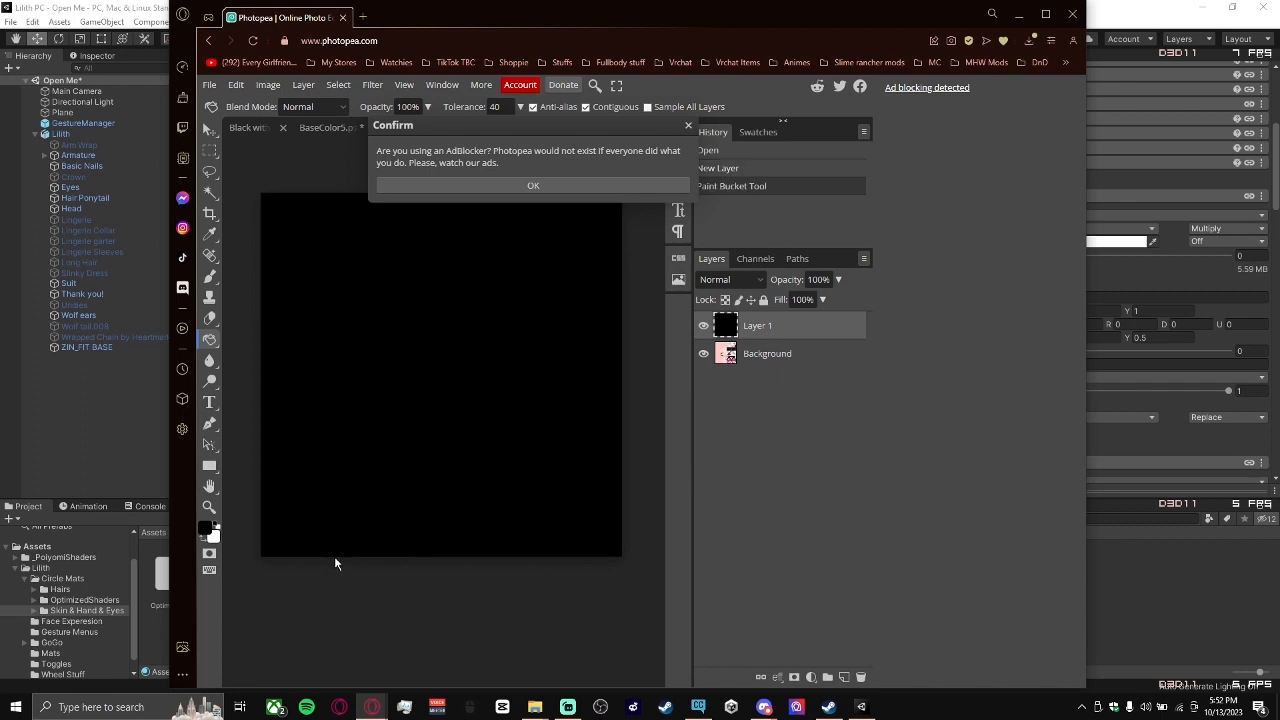
left_click_drag(762, 353, 818, 327)
Try to select the whole eye white on the porcelain face with the Magic Wand, varying the tolerance between 16, 10 and 6.
scroll(424, 393, "up", 6)
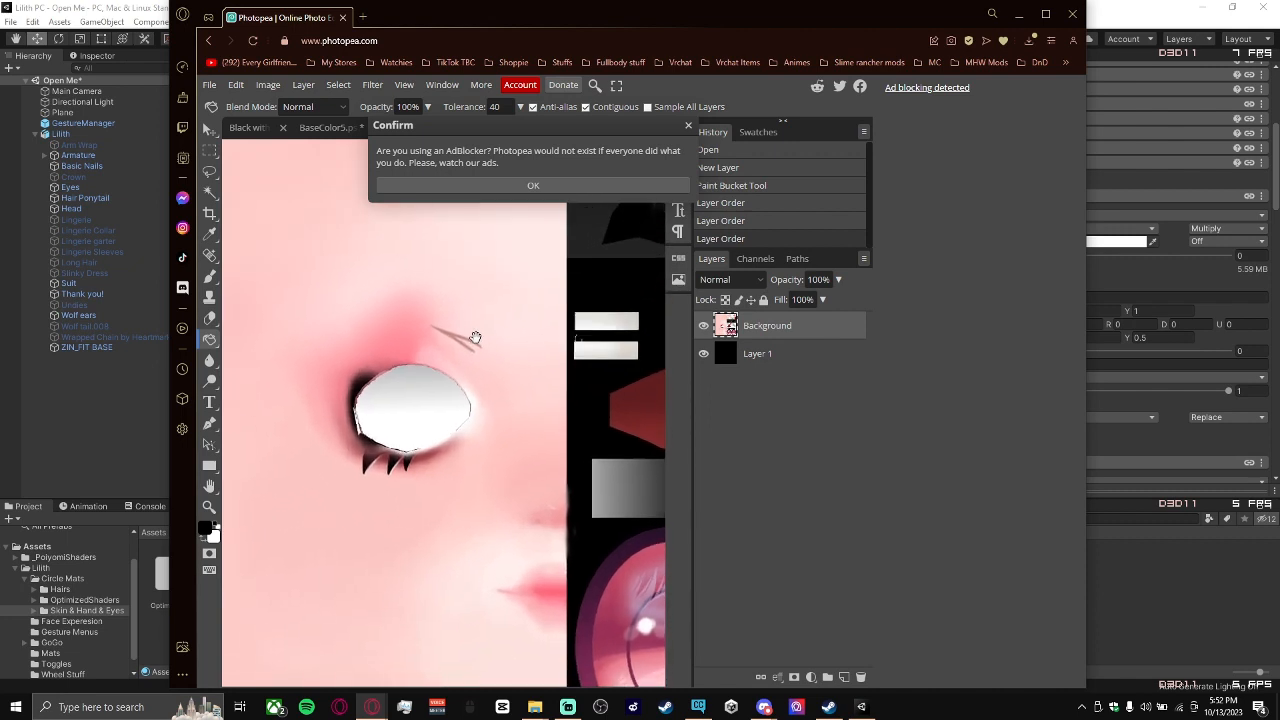
scroll(488, 374, "up", 3)
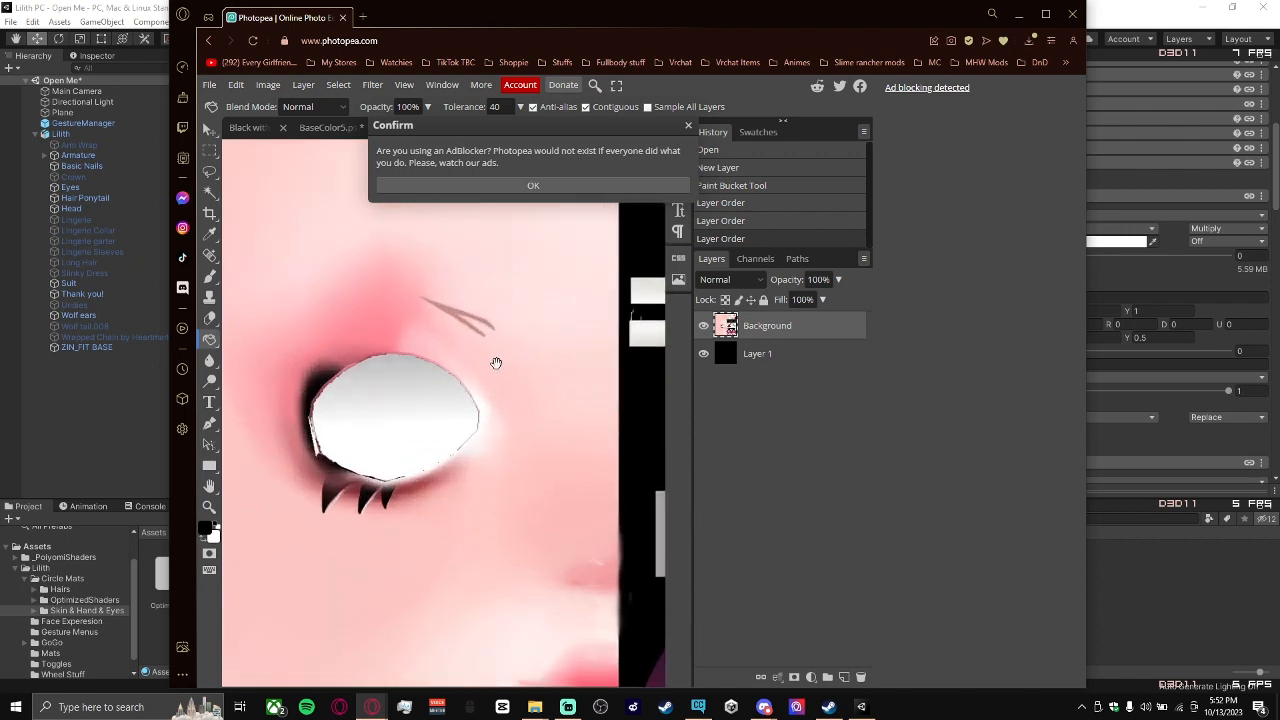
left_click(210, 191)
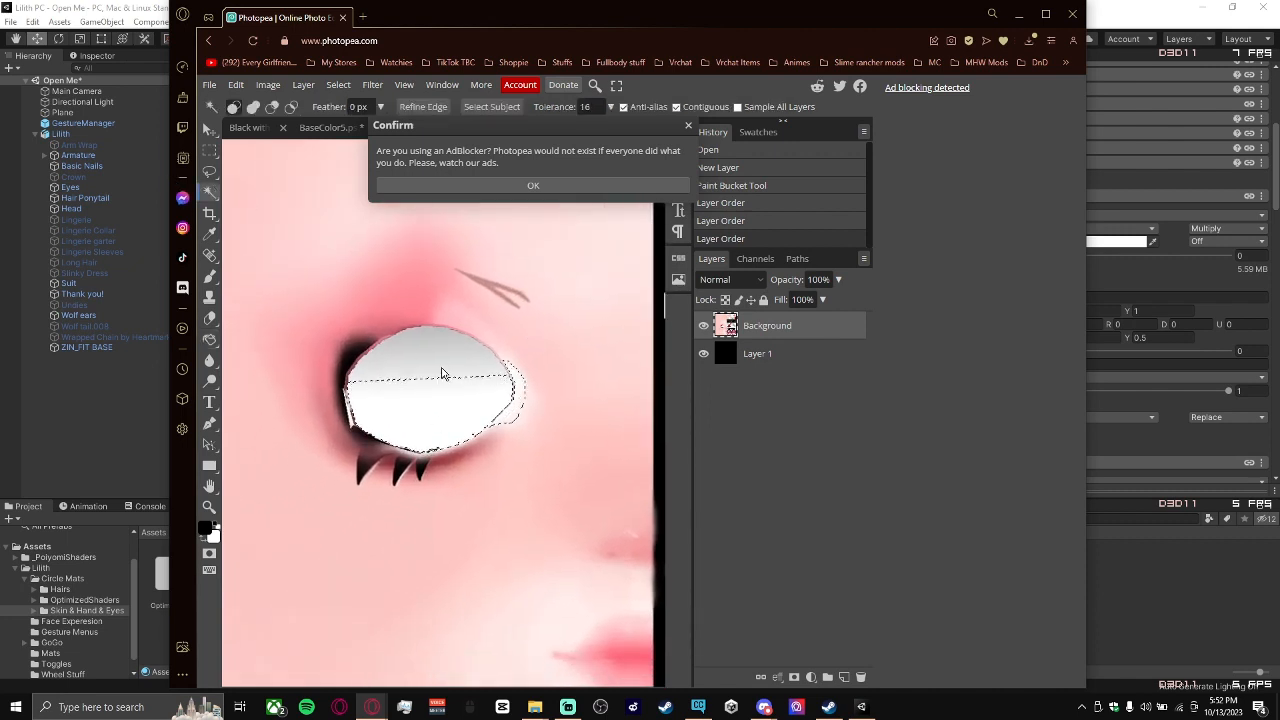
key("ctrl+z")
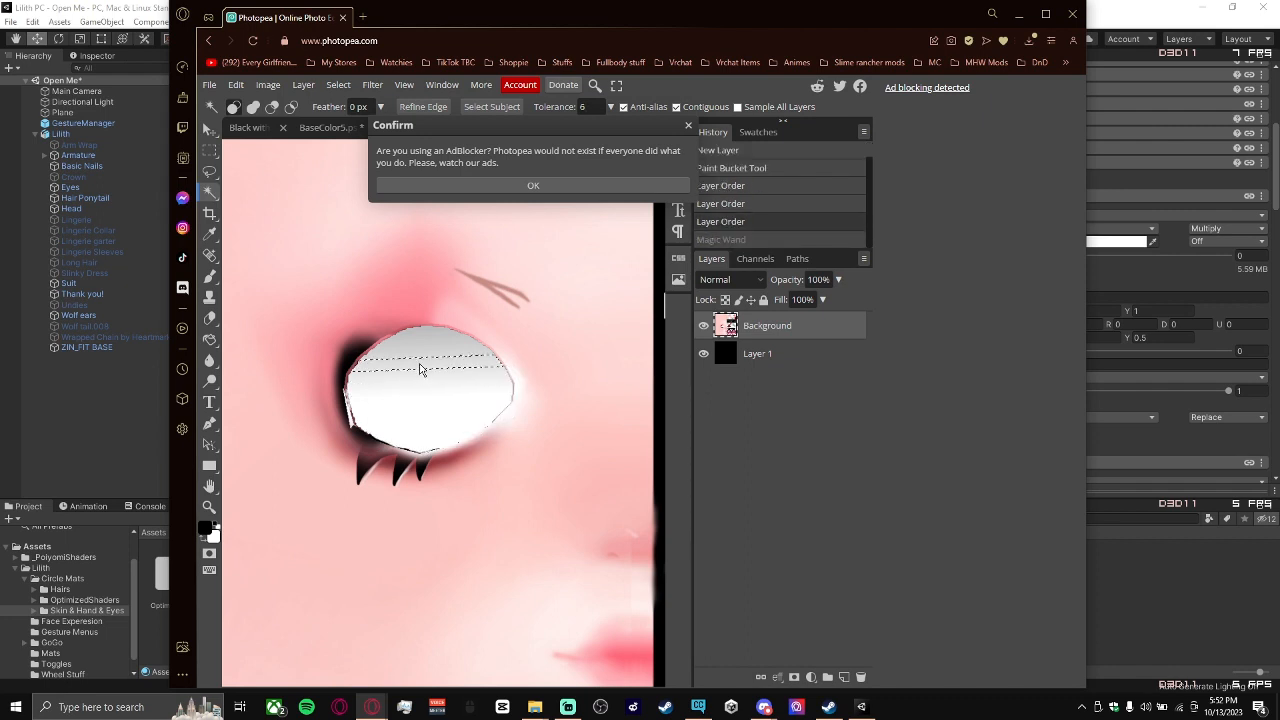
left_click_drag(420, 364, 473, 350)
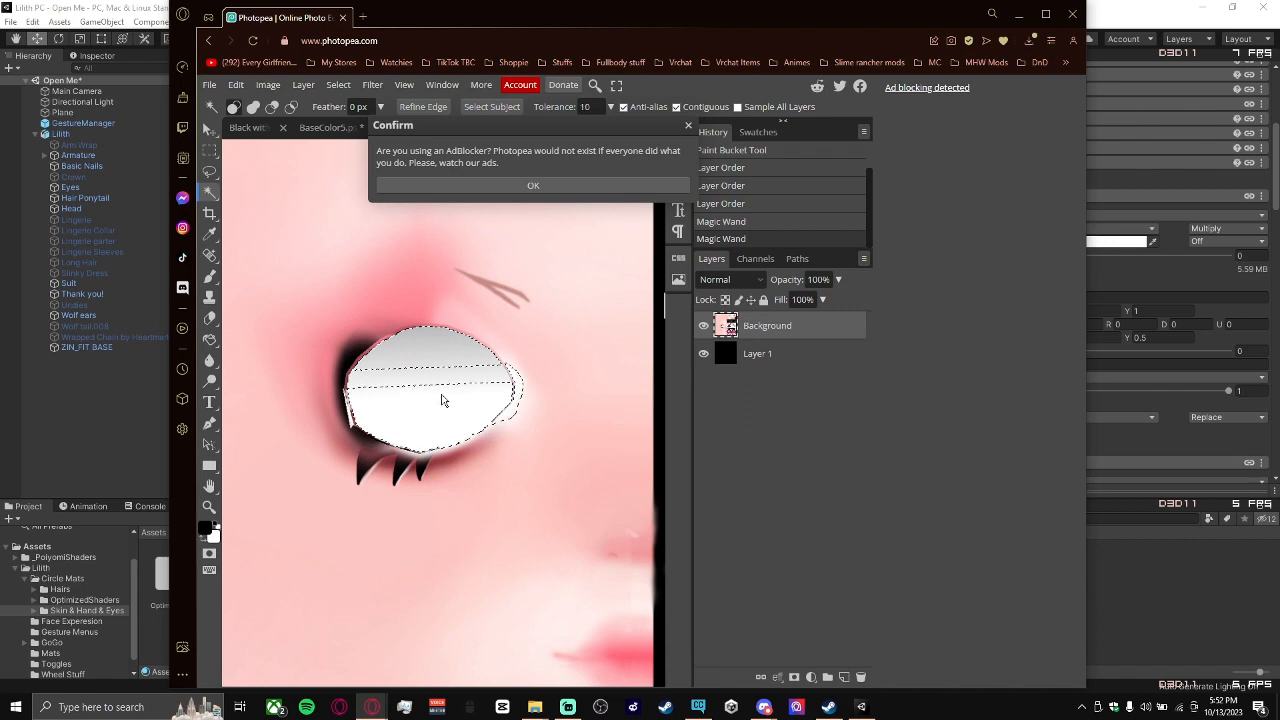
mouse_move(404, 395)
left_mouse_down()
mouse_move(409, 374)
mouse_move(415, 396)
left_mouse_up()
key("ctrl+z")
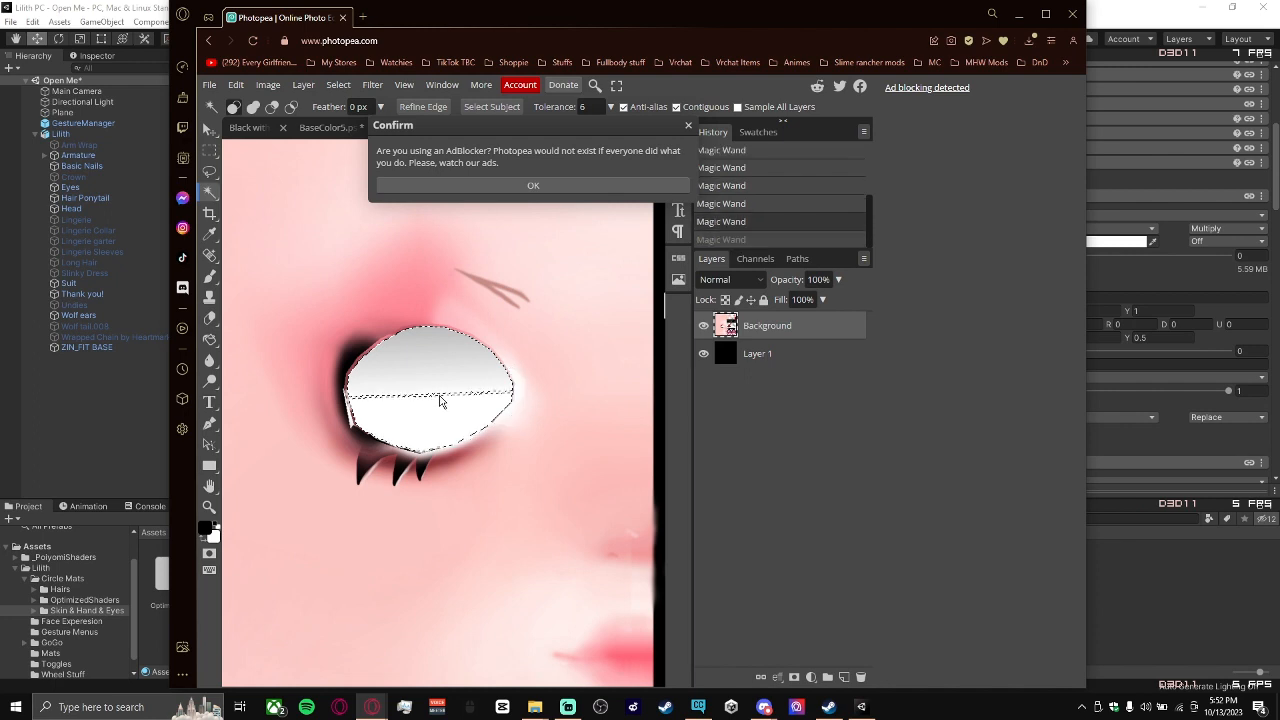
key("ctrl+z")
scroll(413, 398, "up", 5, "ctrl")
scroll(376, 383, "up", 2, "ctrl")
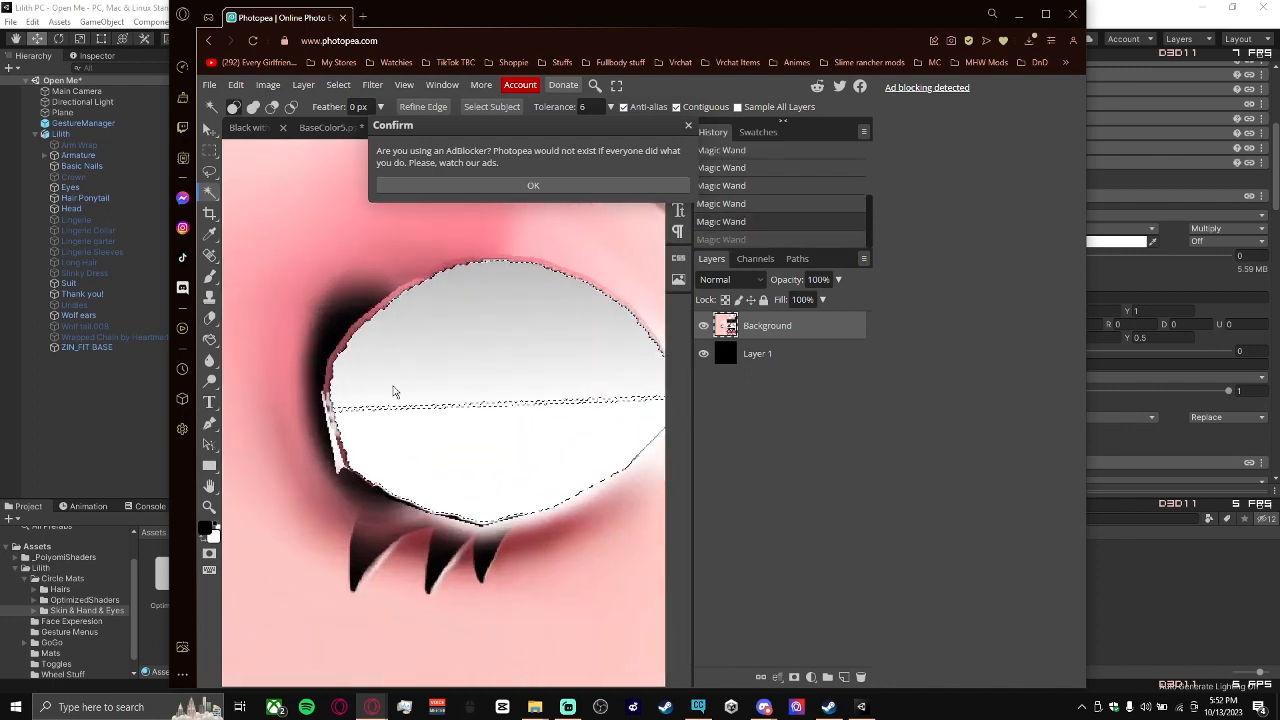
left_click(358, 415, "shift")
scroll(414, 403, "up", 2, "ctrl")
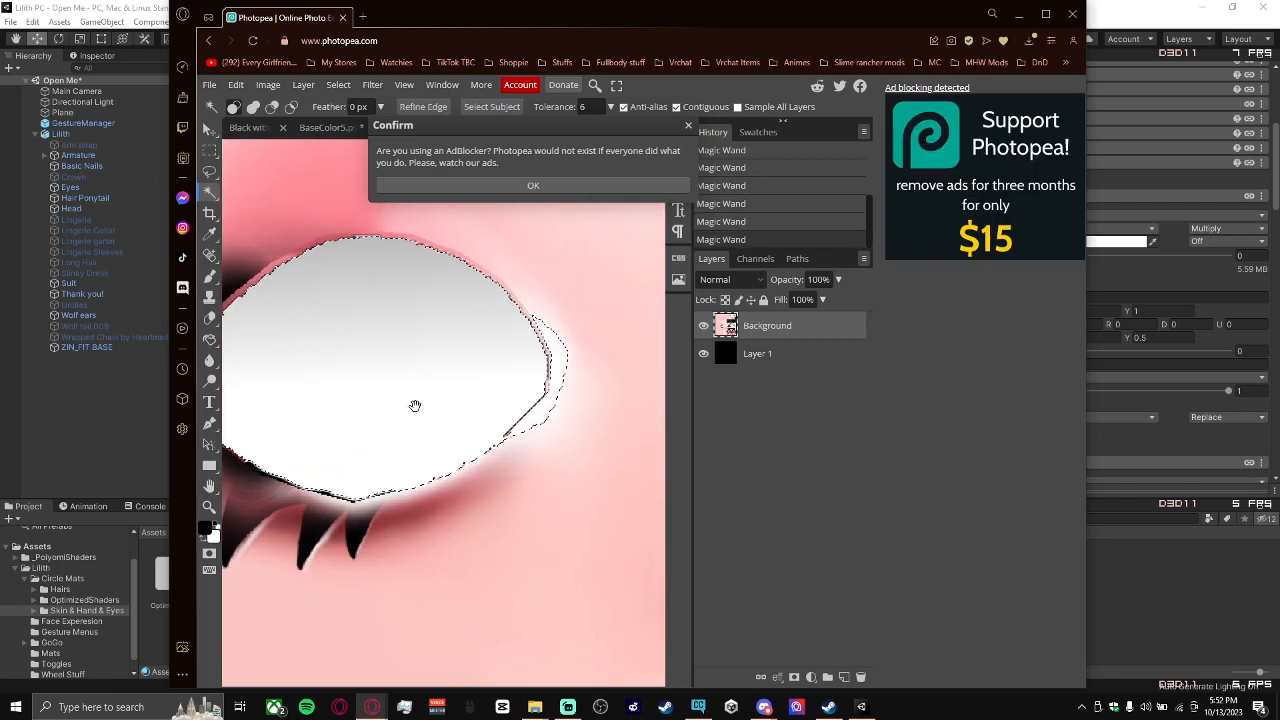
key("ctrl+z")
Delete the Background layer and place the Face2 Mocha texture from the New Head folder above the black layer.
right_click(796, 337)
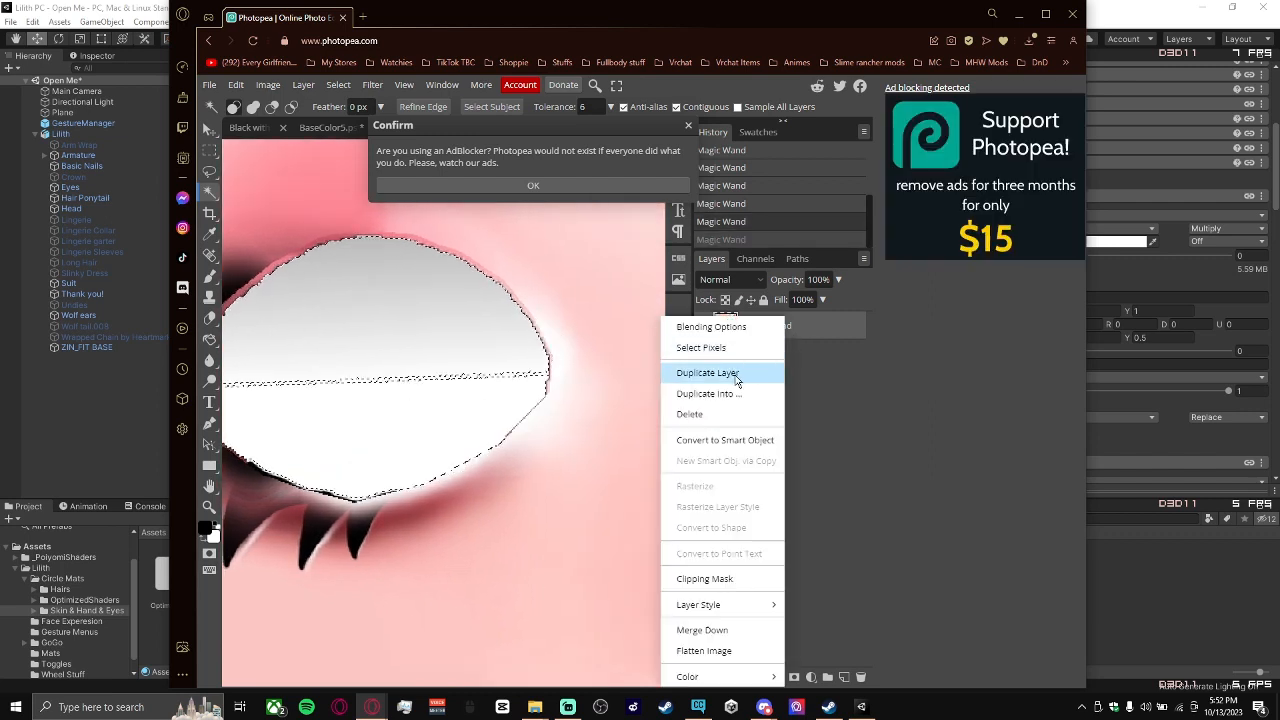
left_click(738, 415)
mouse_move(537, 708)
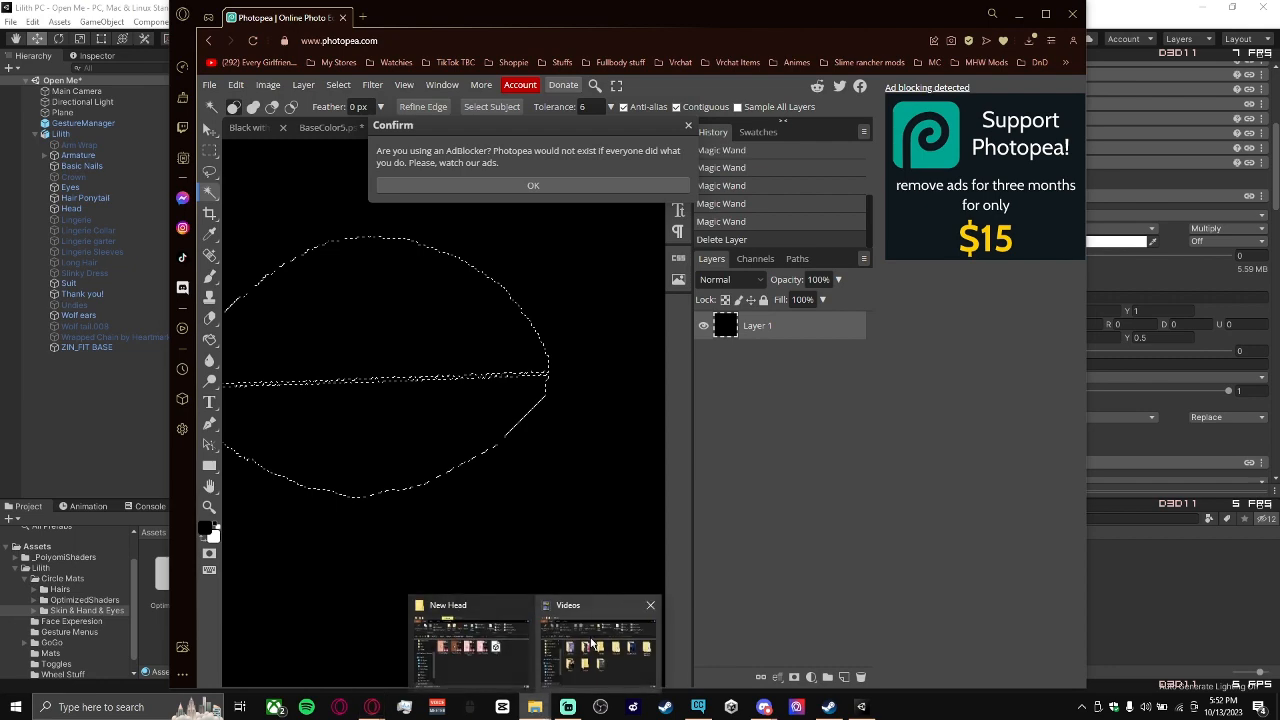
left_click(466, 638)
left_click_drag(685, 425, 333, 336)
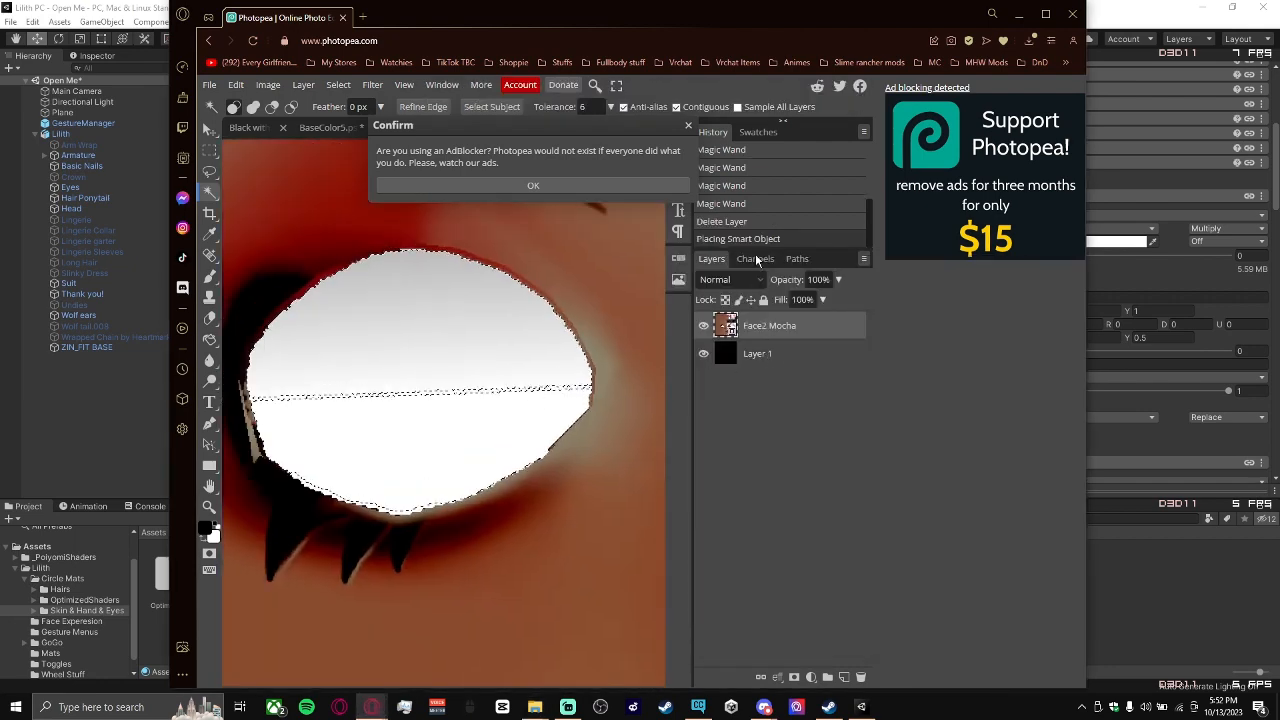
Clear the old selection and select the entire eye white on Face2 Mocha with the Magic Wand at tolerance 6.
right_click(475, 379)
left_click(538, 332)
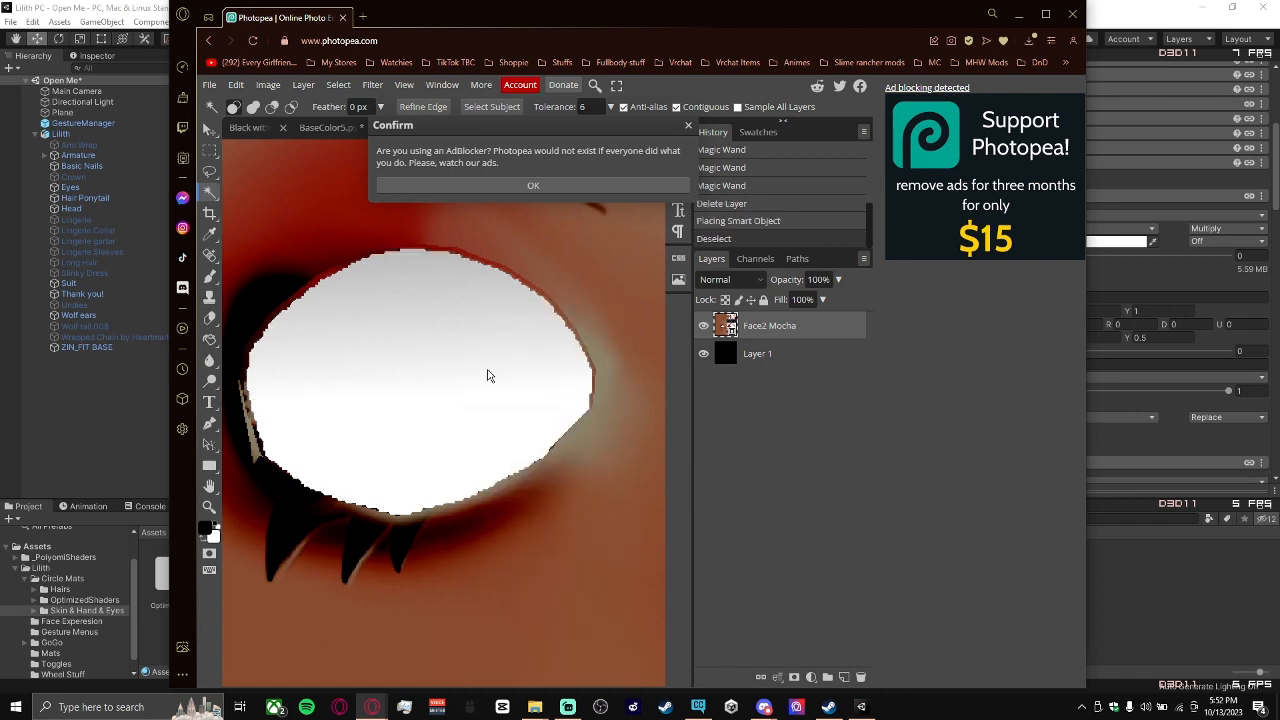
left_click_drag(415, 403, 428, 280)
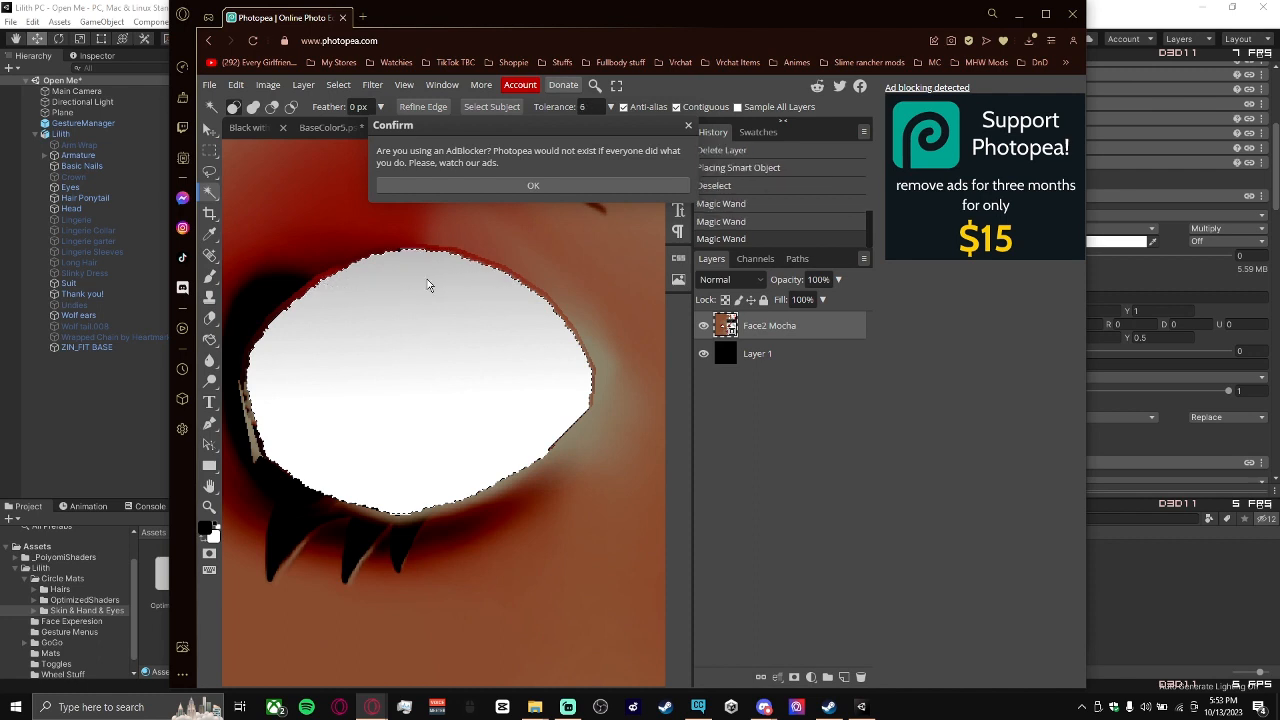
scroll(638, 428, "down", 1)
scroll(600, 415, "down", 4)
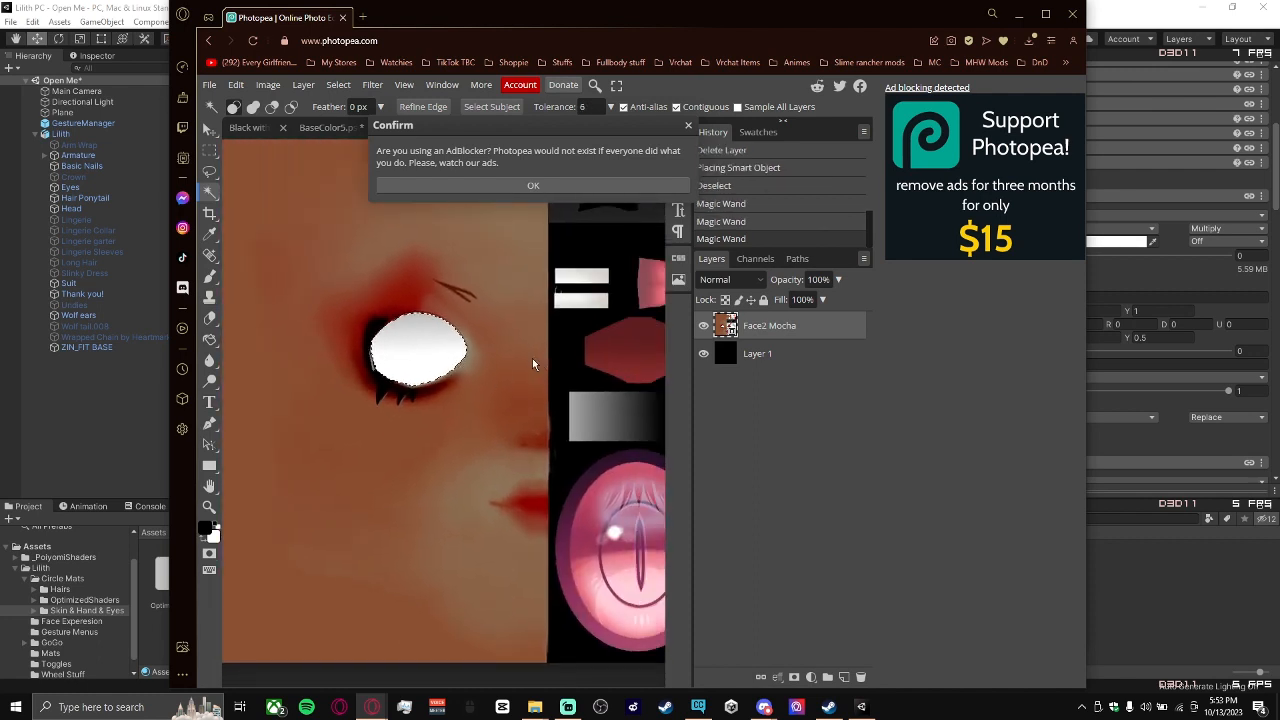
scroll(523, 366, "down", 3)
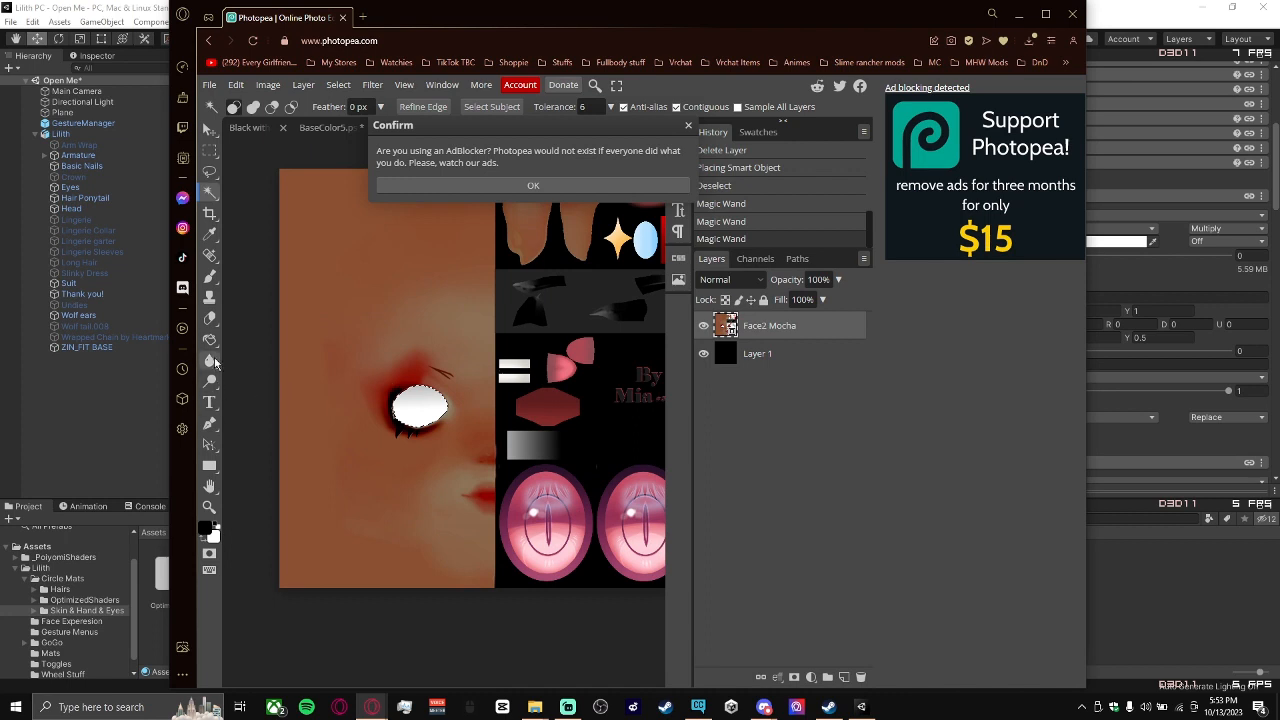
Move the black Layer 1 above Face2 Mocha, fill the eye selection on it with white, and deselect.
left_click(211, 341)
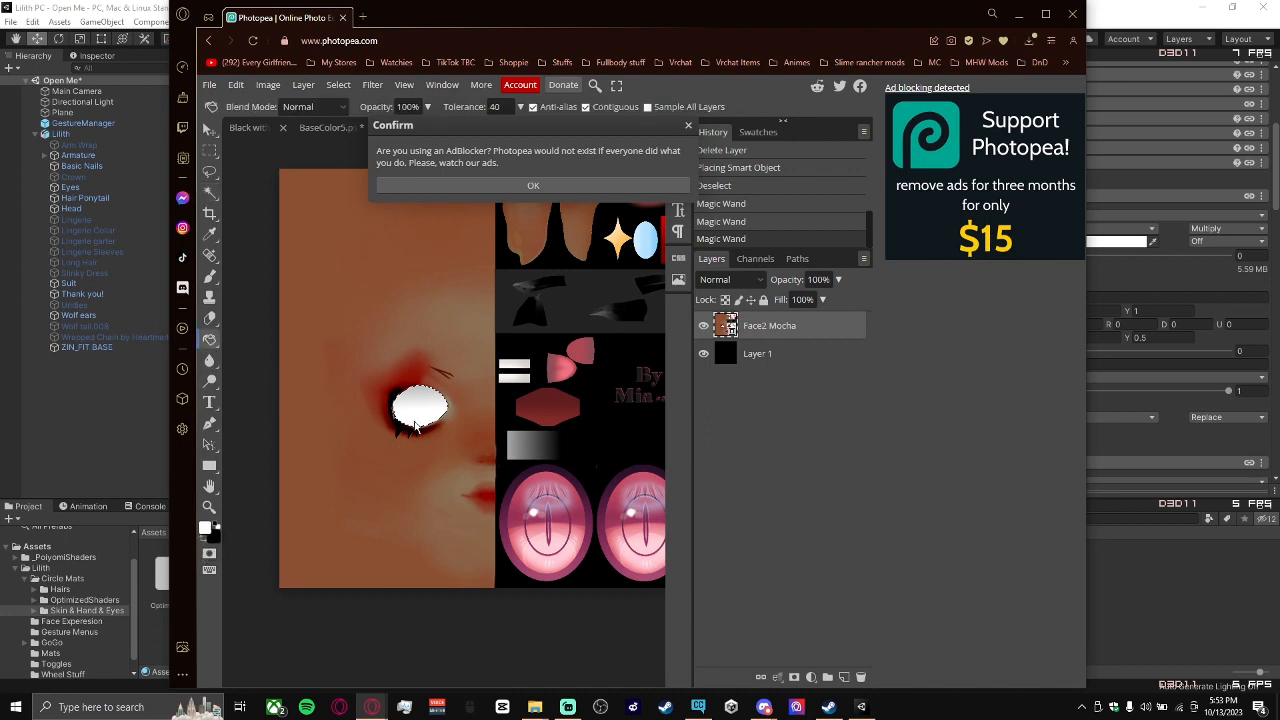
left_click_drag(775, 349, 781, 323)
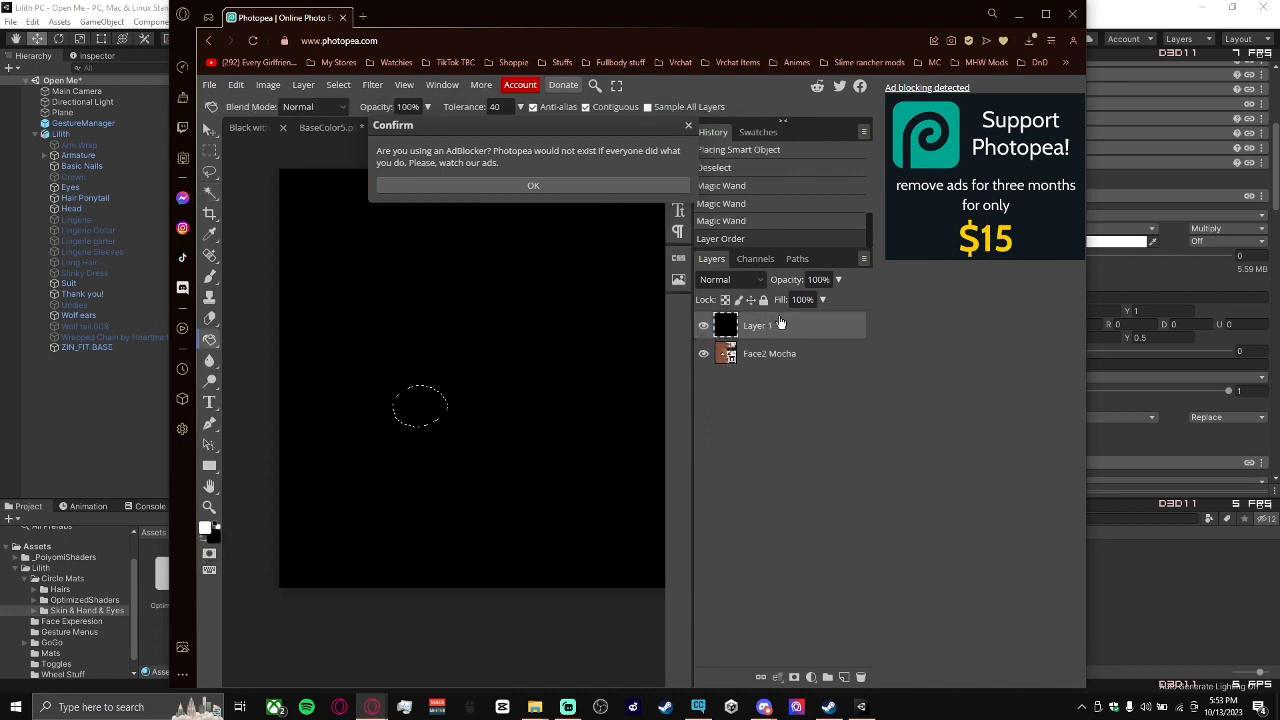
left_click(417, 411)
mouse_move(606, 480)
left_mouse_down()
mouse_move(517, 480)
mouse_move(600, 497)
mouse_move(548, 504)
left_mouse_up()
key("ctrl+d")
left_click_drag(602, 473, 580, 470)
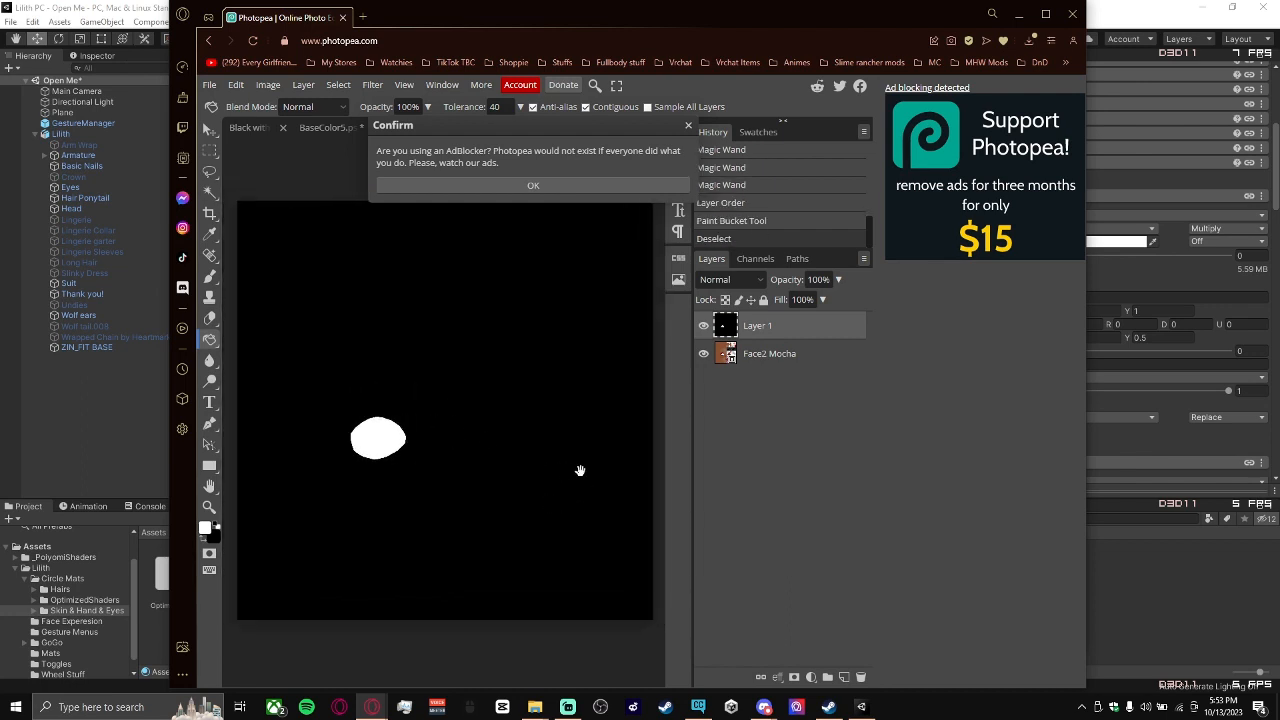
Dismiss the ad blocker notice and export the black-and-white eye mask as a PNG.
left_click(488, 185)
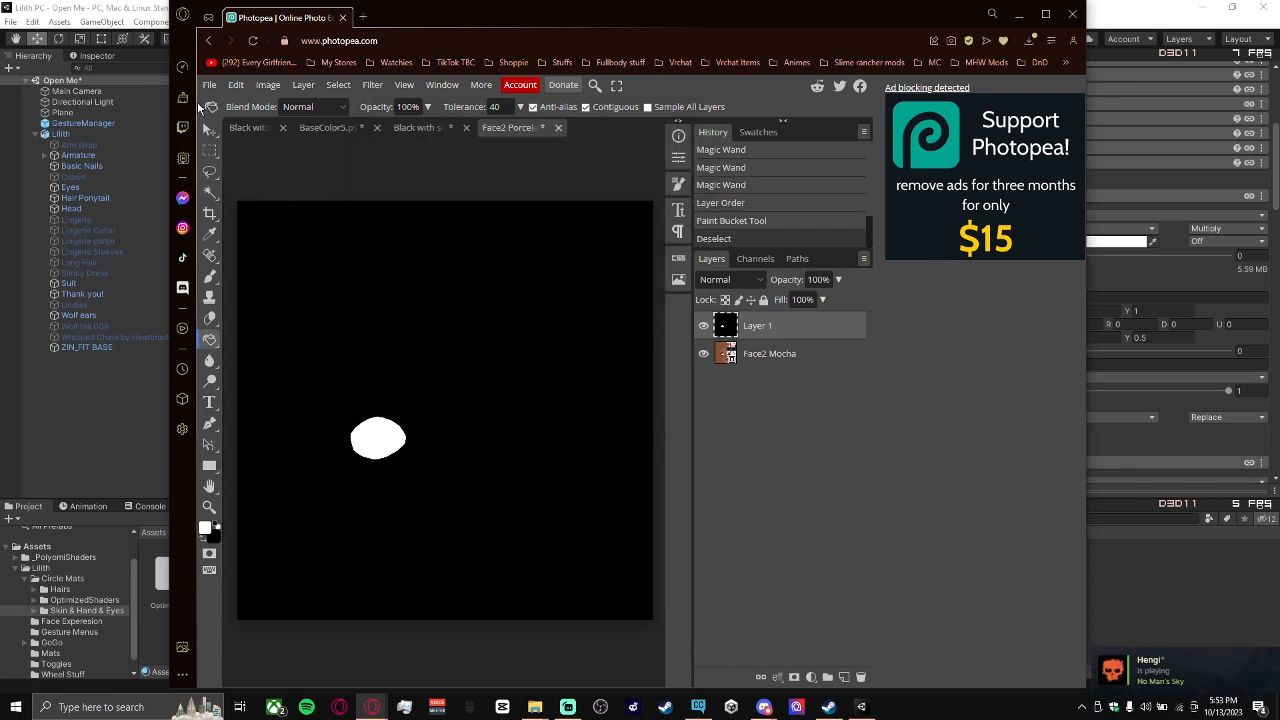
left_click(219, 85)
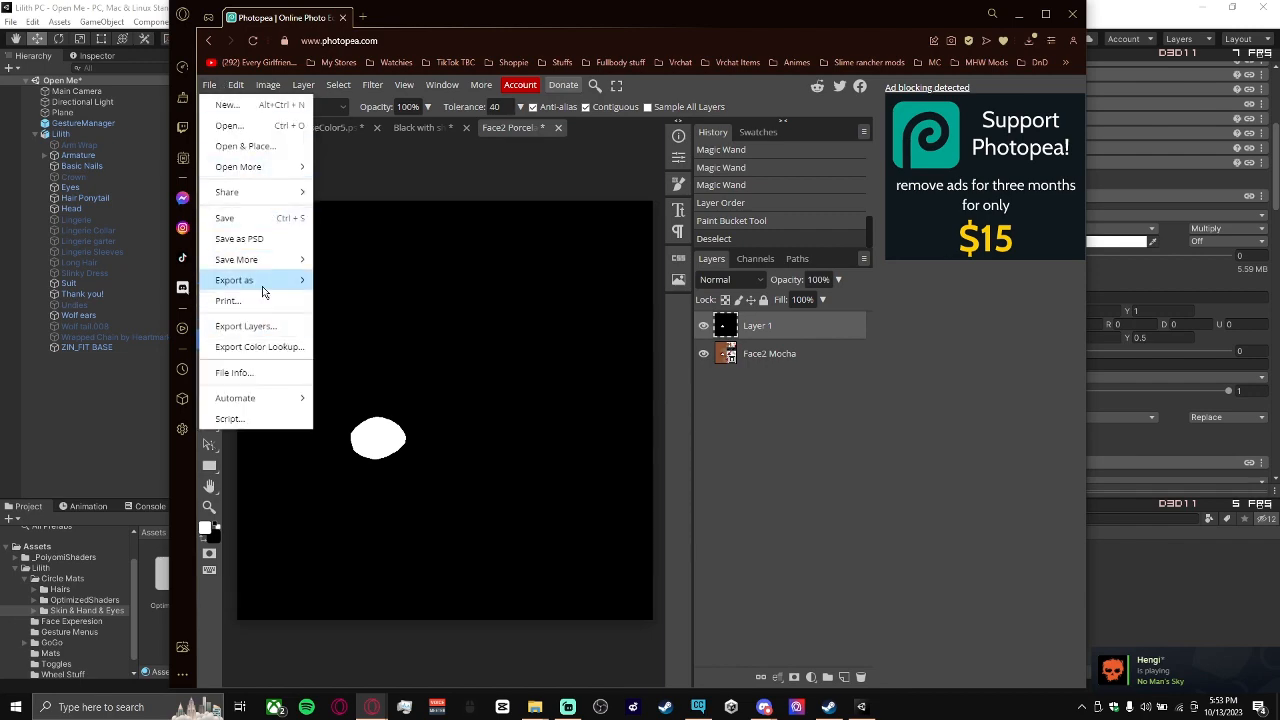
mouse_move(262, 282)
left_click(337, 281)
left_click(700, 347)
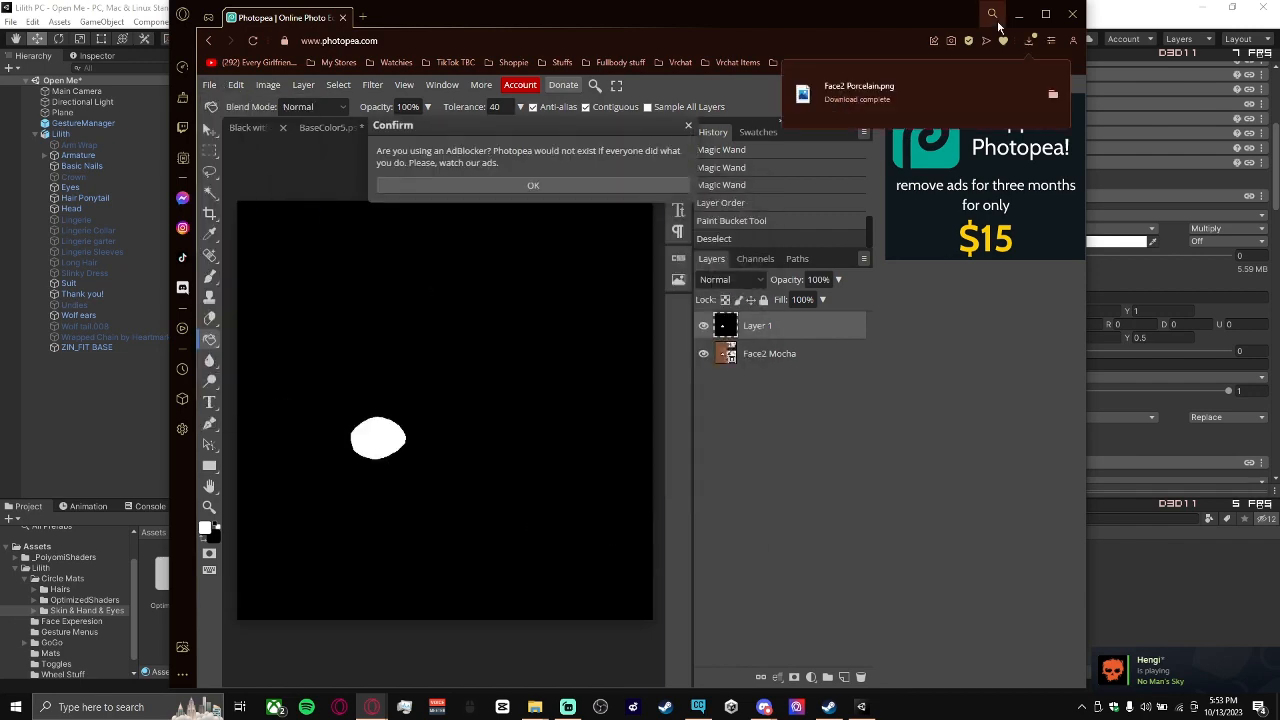
Delete the exported Face2 Porcelain mask image from the Downloads folder.
left_click(1018, 14)
left_click(506, 545)
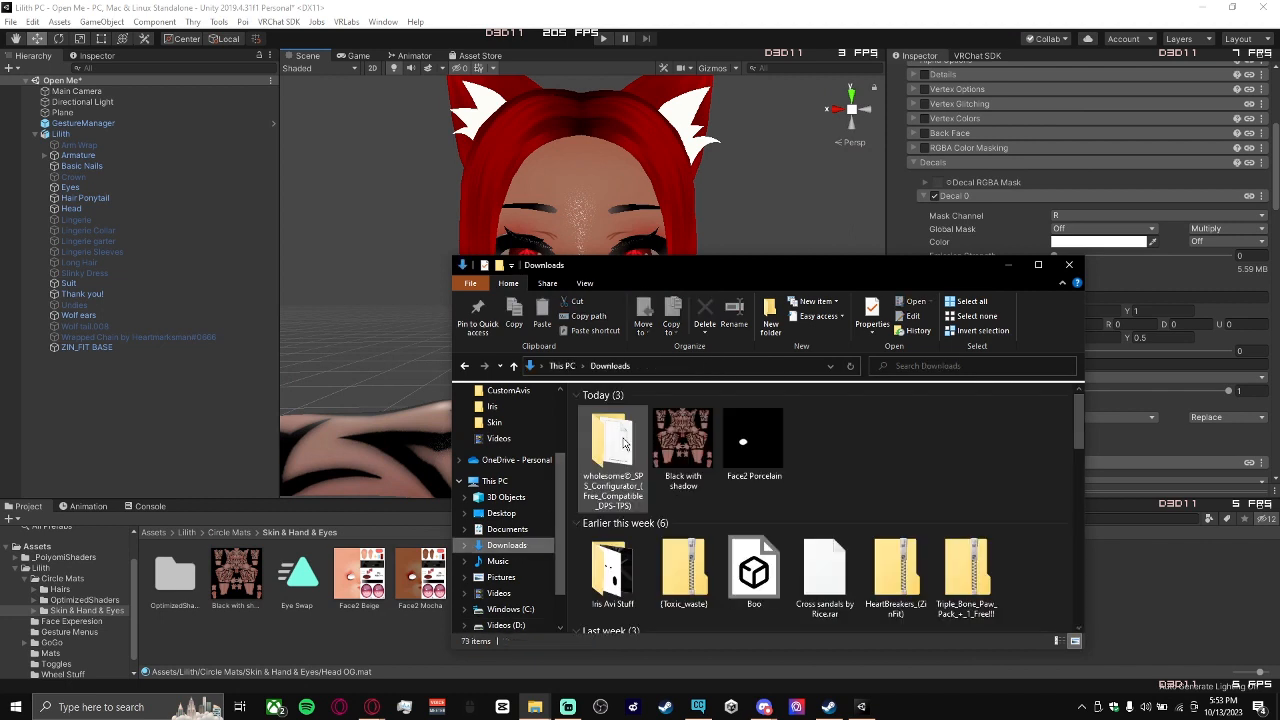
double_click(609, 572)
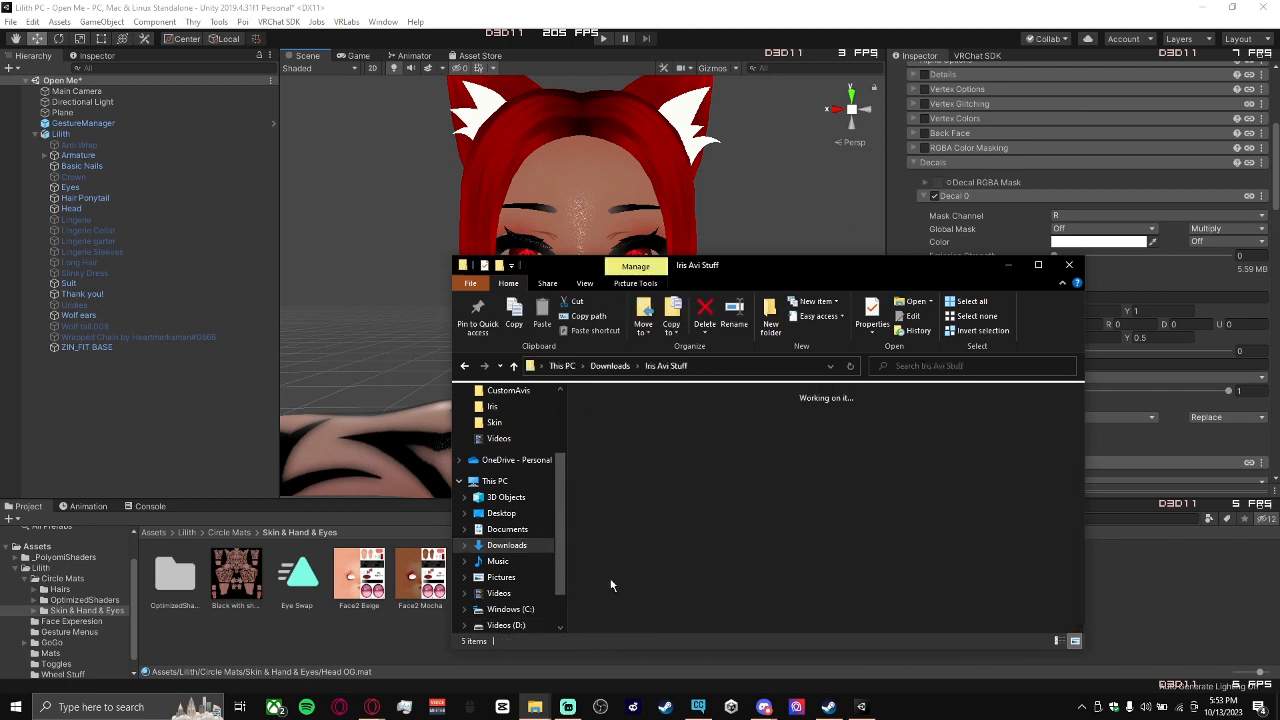
left_click(610, 365)
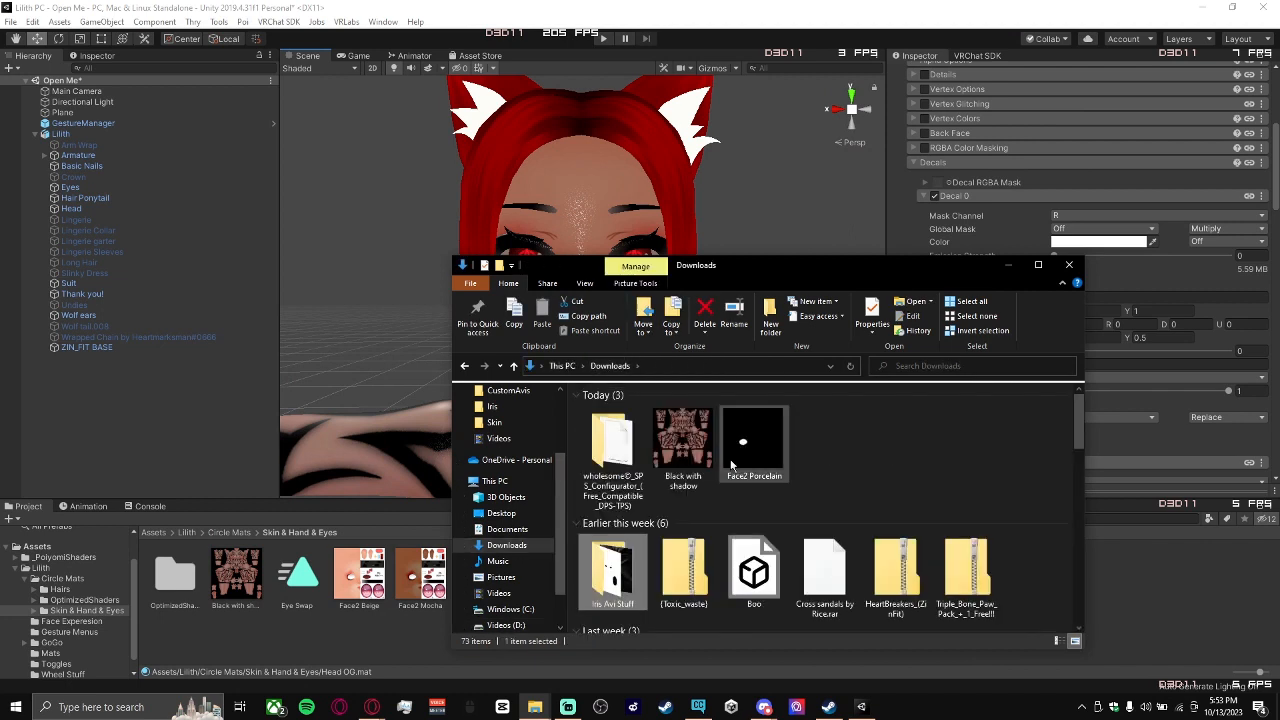
right_click(735, 457)
left_click(766, 414)
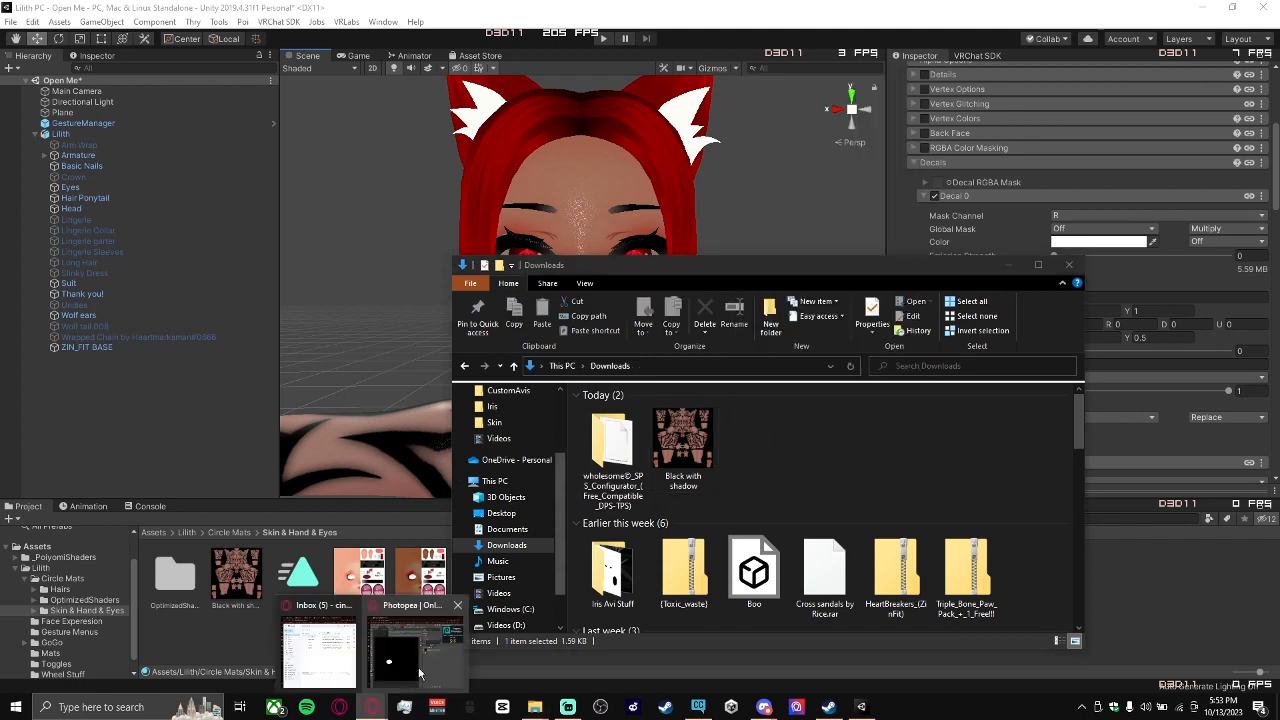
Switch back to Photopea, dismiss the ad blocker notice and invert the colours of Layer 1.
left_click(410, 640)
left_click(533, 187)
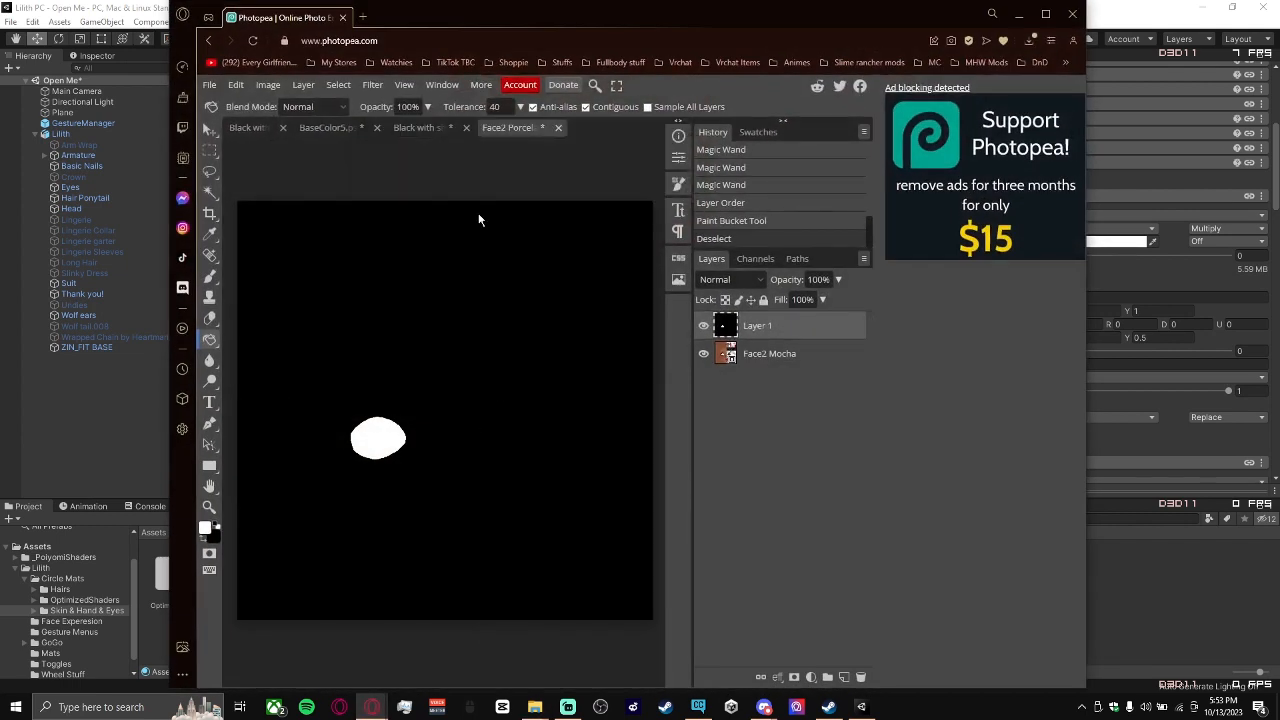
key("ctrl+i")
Export the inverted eye mask as a PNG named Face2 Porcelain at 2035 × 2052 px.
left_click(209, 85)
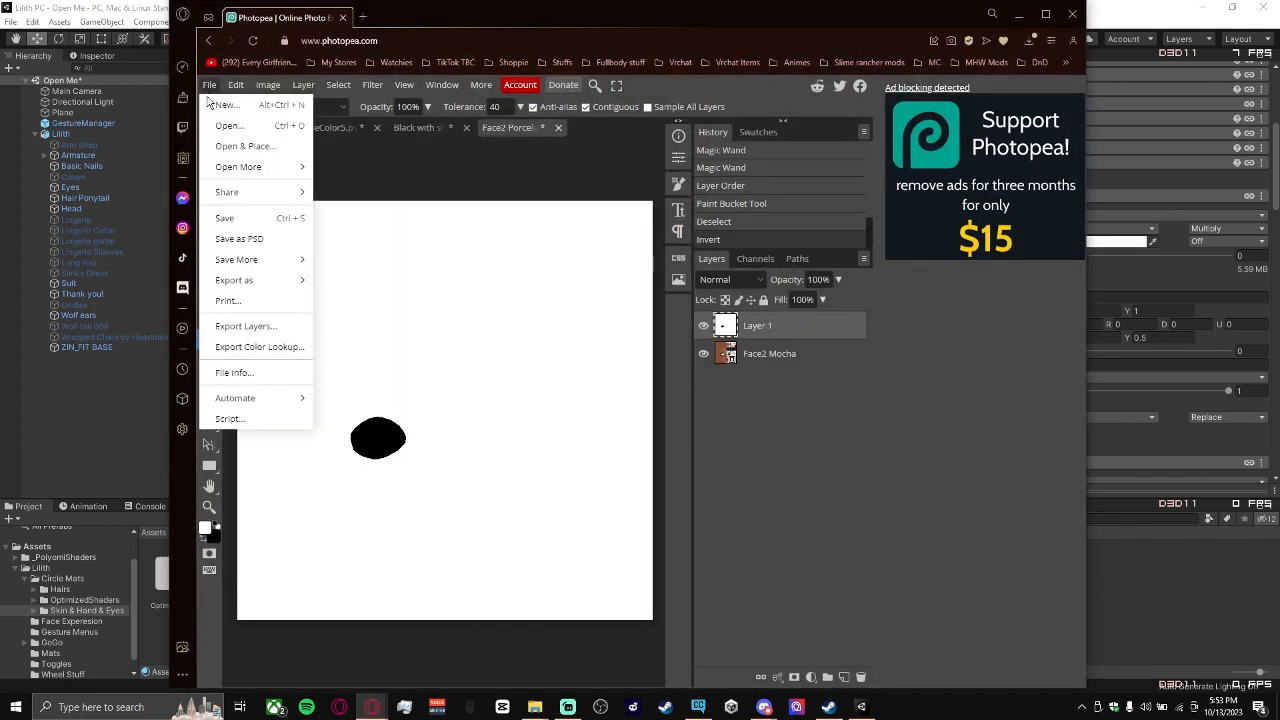
mouse_move(237, 281)
left_click(345, 279)
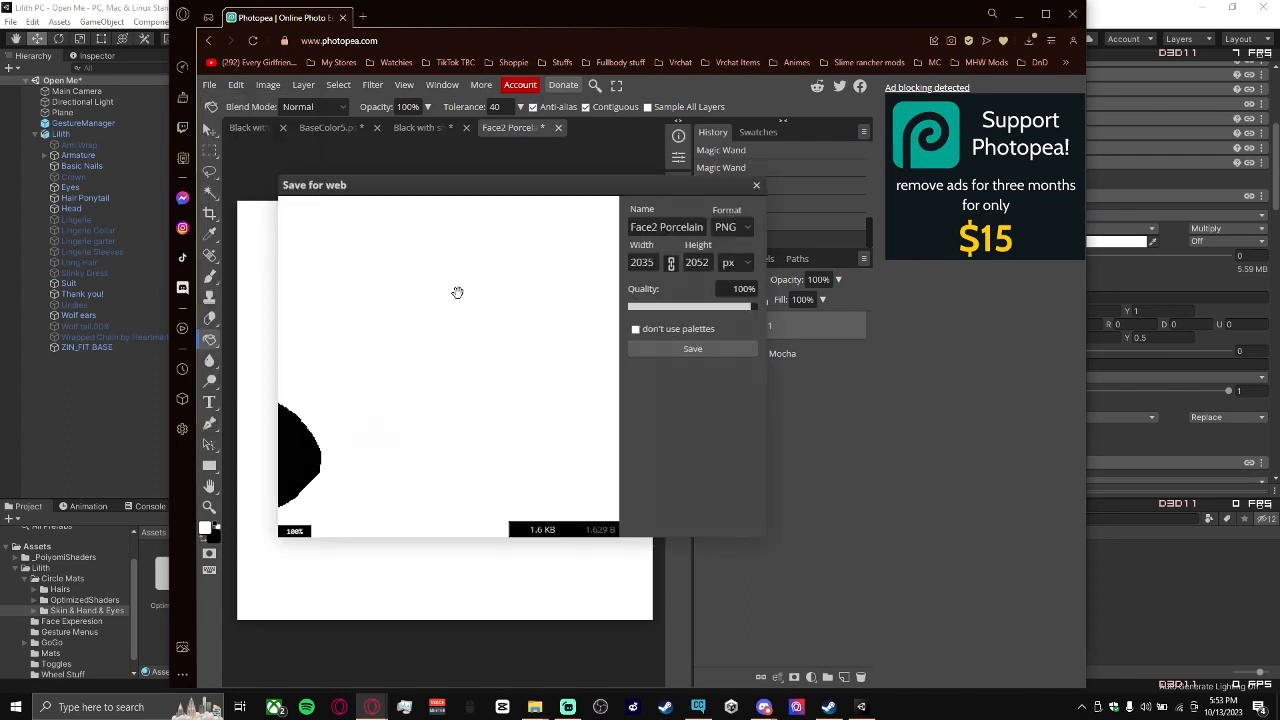
left_click(702, 352)
left_click(995, 15)
left_click(1018, 17)
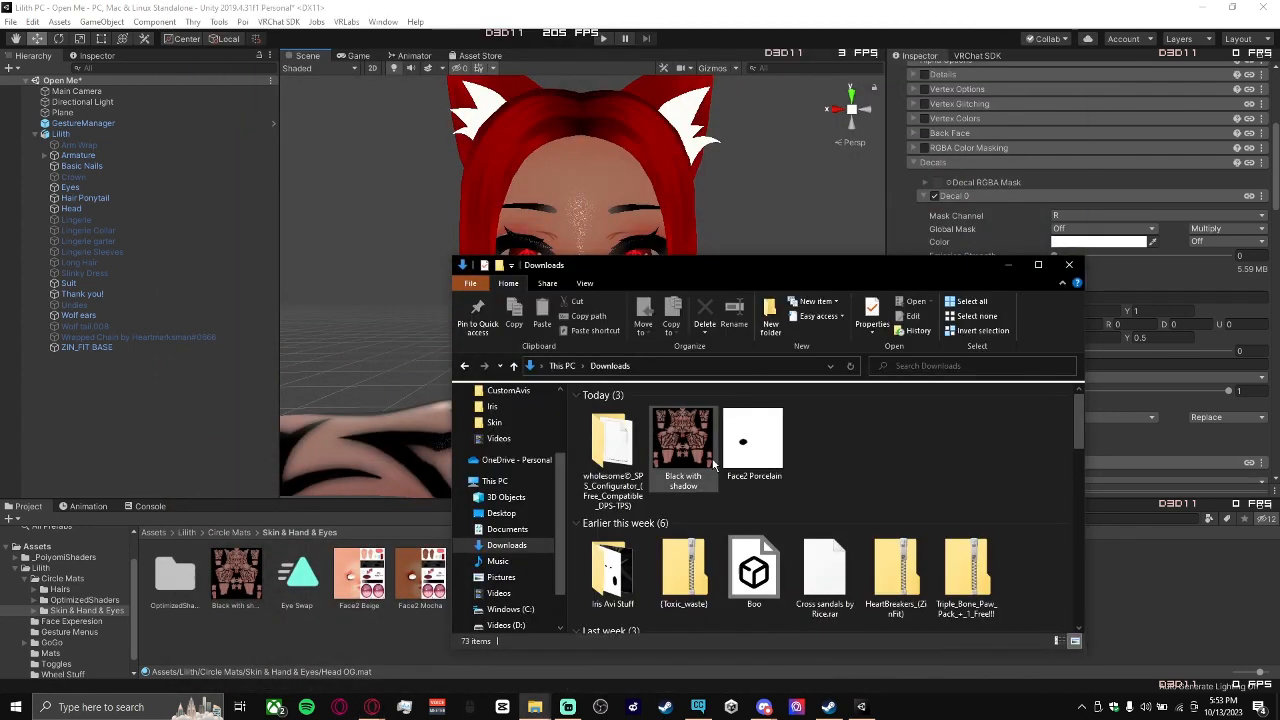
Import the Face2 Porcelain mask into Unity and assign it as Head OG's Decal RGBA Mask, applying the linear texture fix.
left_click_drag(759, 455, 1160, 571)
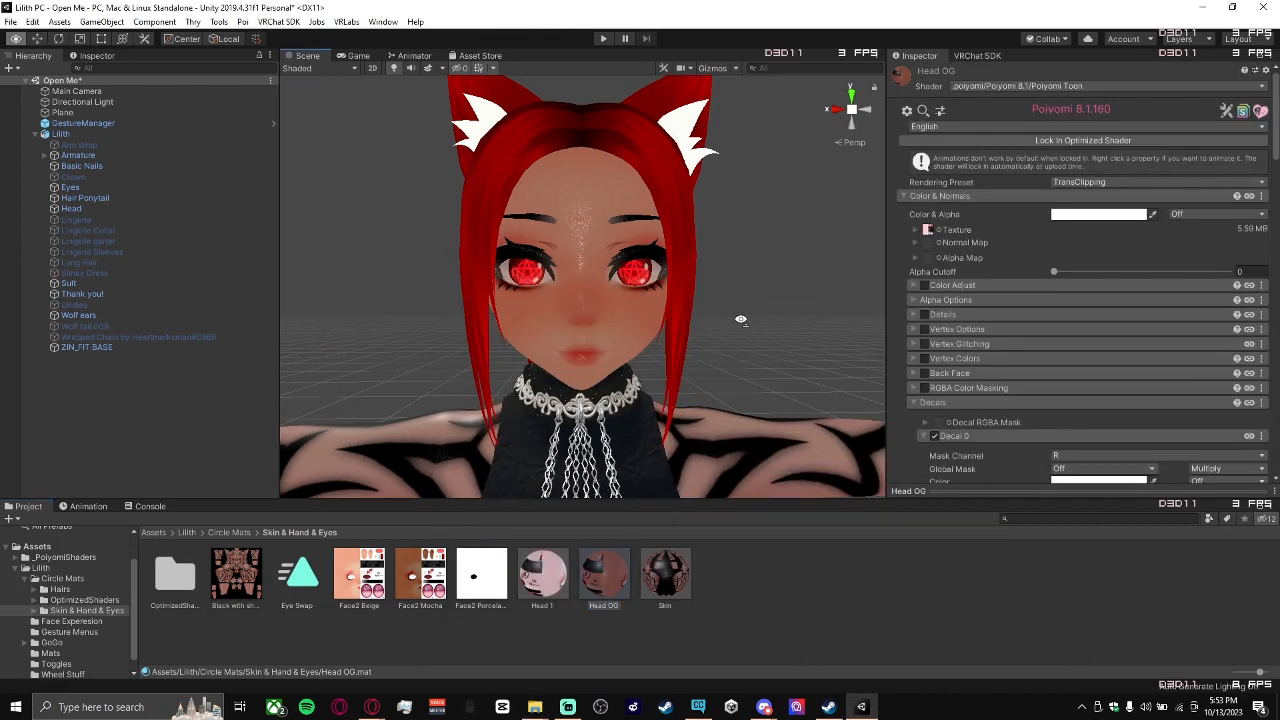
left_click_drag(477, 582, 938, 423)
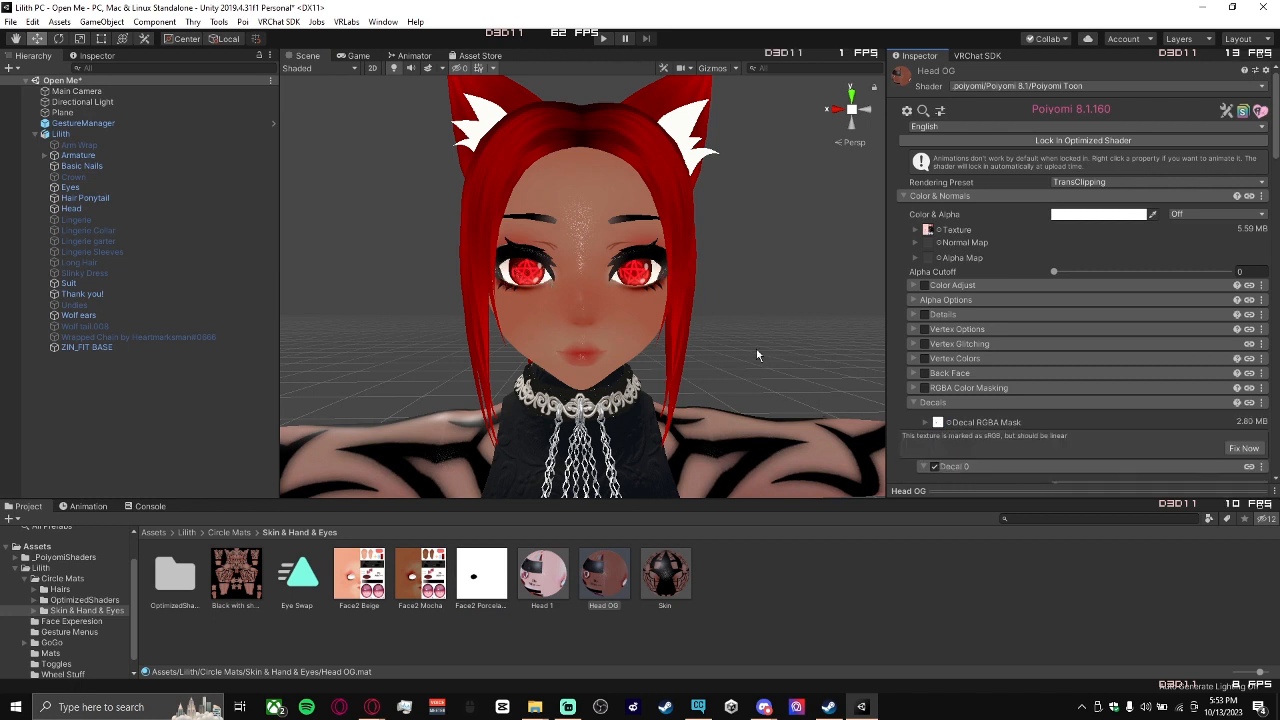
left_click(1254, 449)
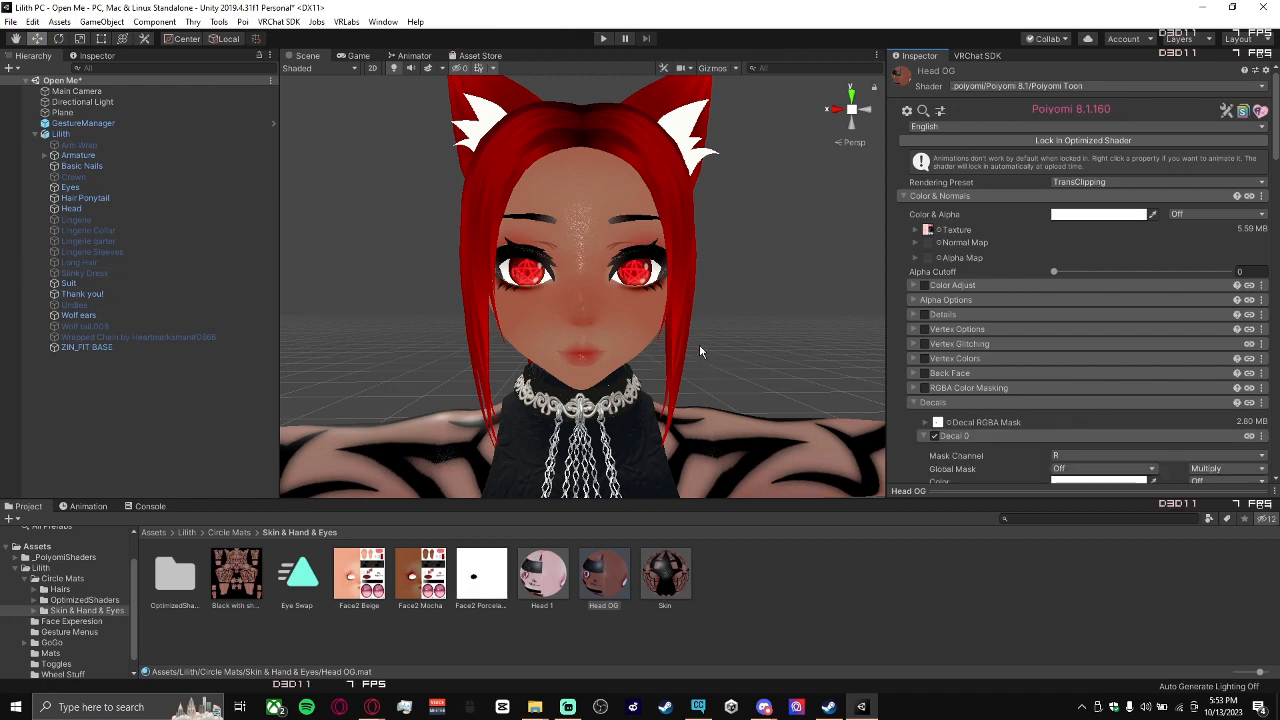
Delete the Face2 Mocha texture from the Skin & Hand & Eyes folder.
right_click_drag(709, 284, 724, 310)
key("s")
key("a")
key("w")
key("d")
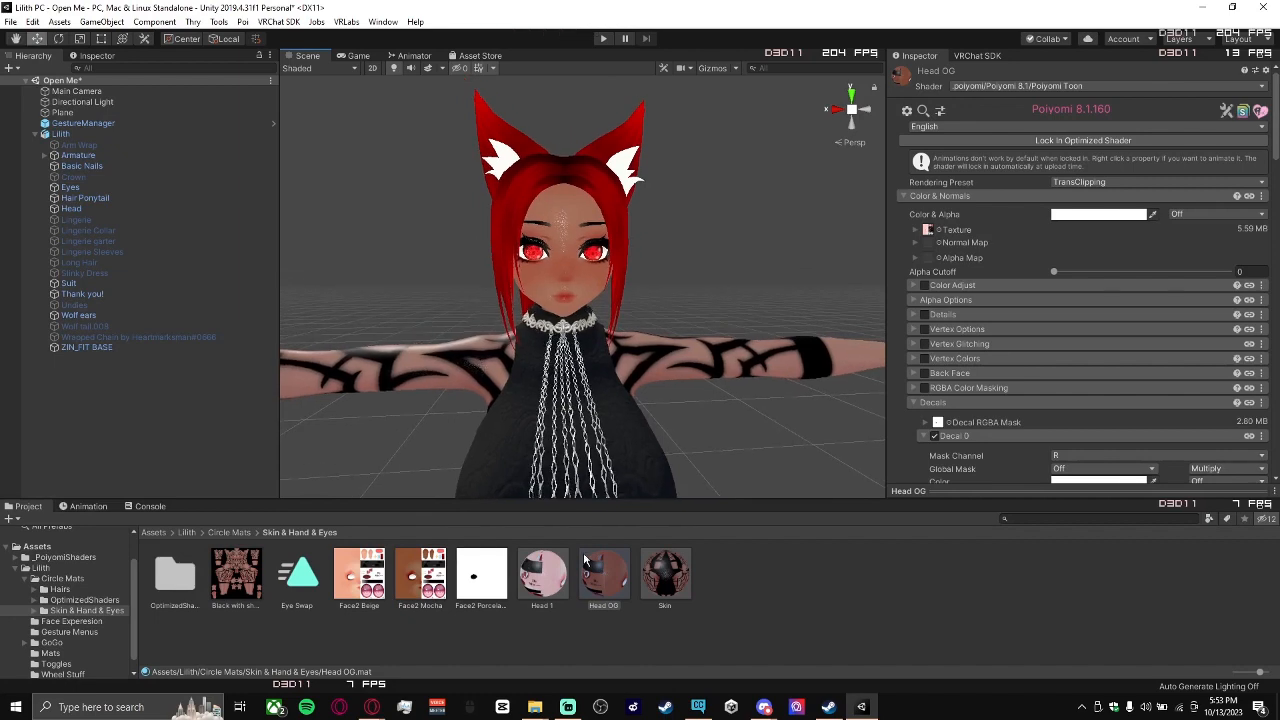
left_click(470, 590)
left_click(373, 595, "shift")
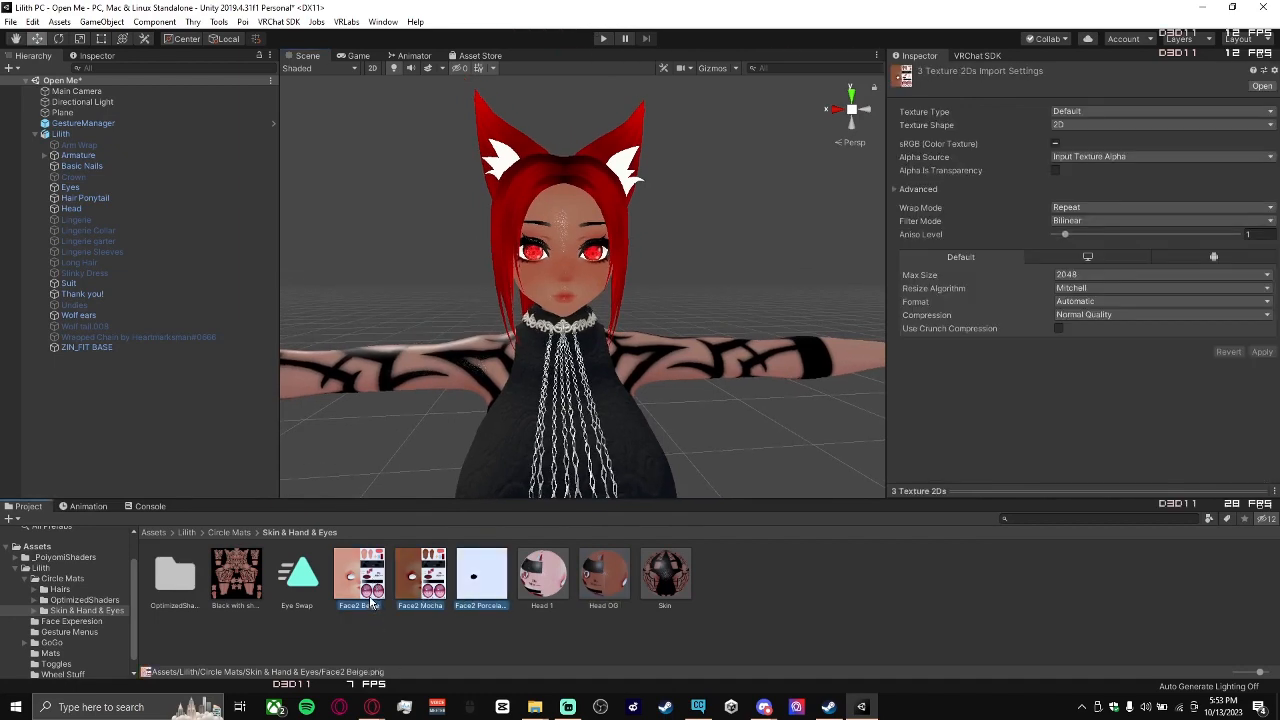
left_click(373, 598)
right_click(421, 584)
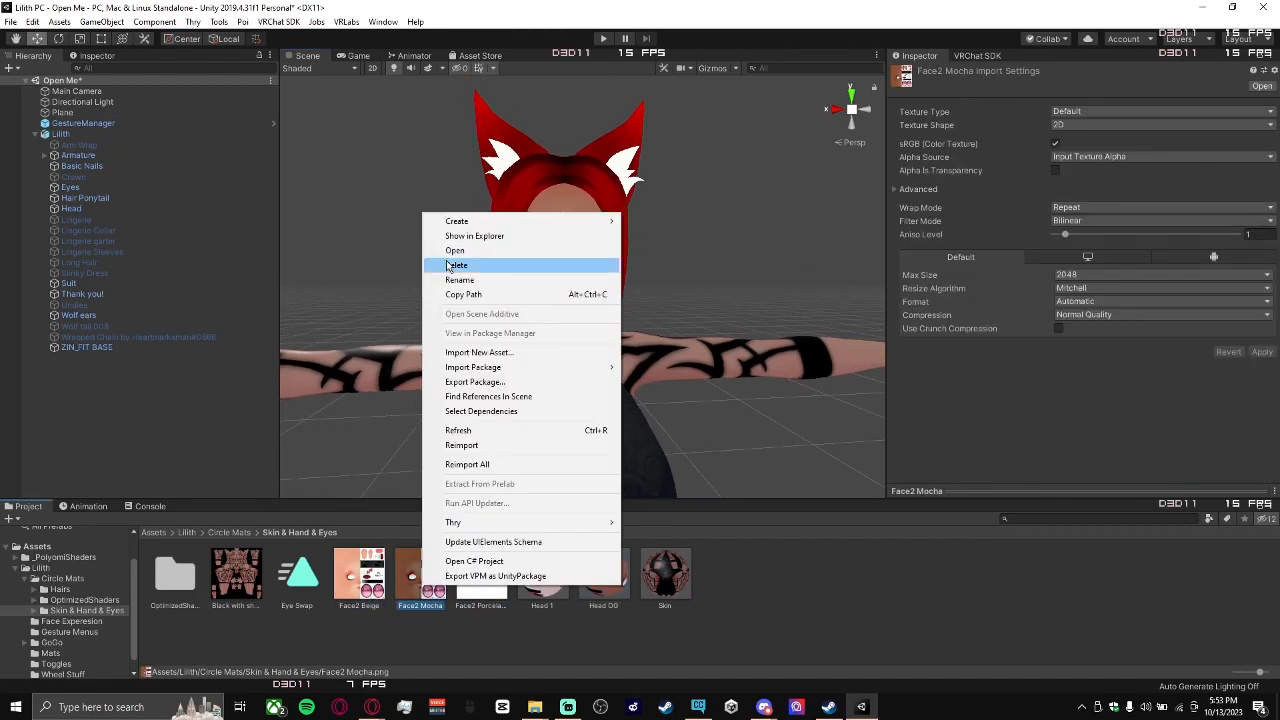
left_click(450, 266)
left_click(665, 380)
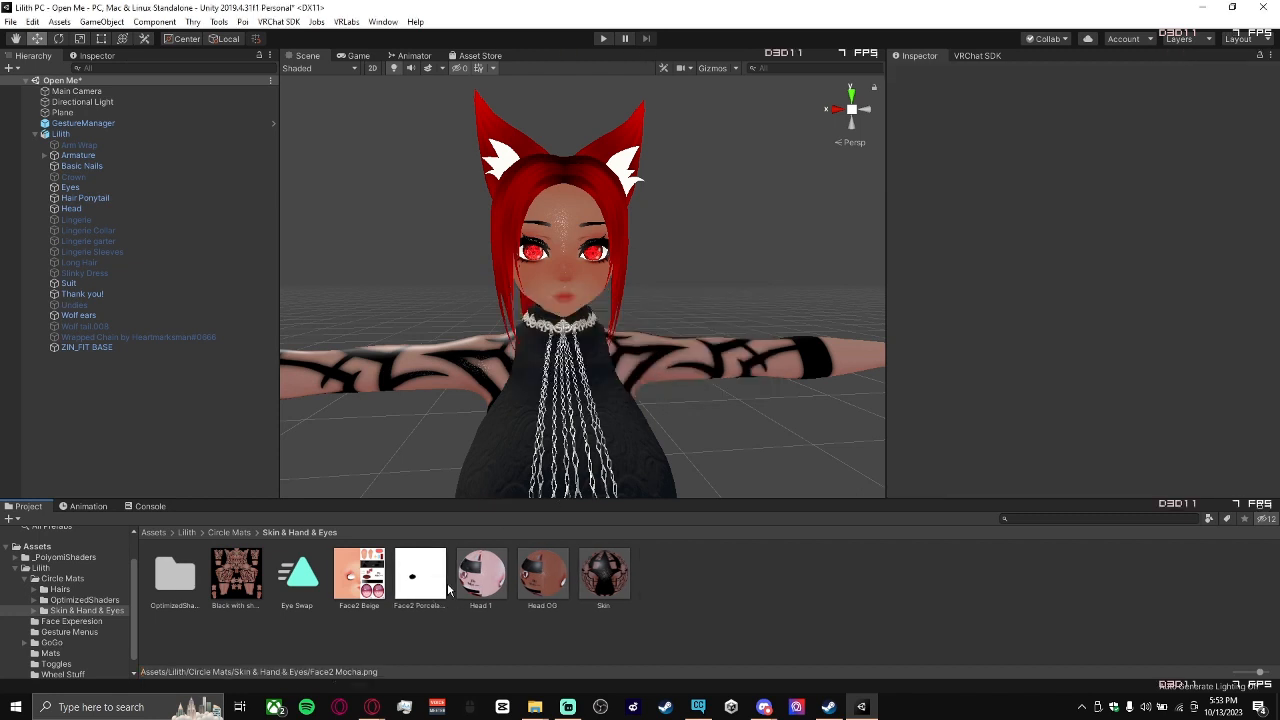
left_click(434, 584)
left_click(383, 585, "shift")
mouse_move(364, 594)
left_mouse_down()
mouse_move(213, 612)
mouse_move(53, 666)
left_mouse_up()
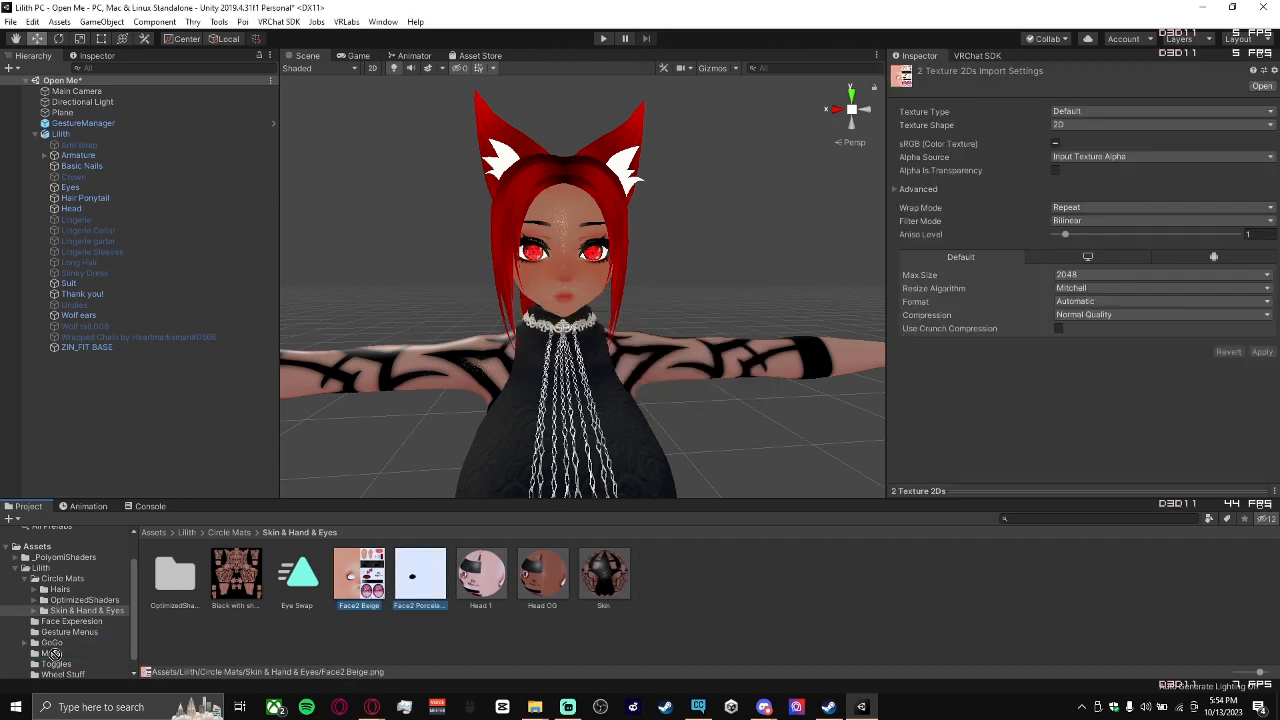
left_click(373, 627)
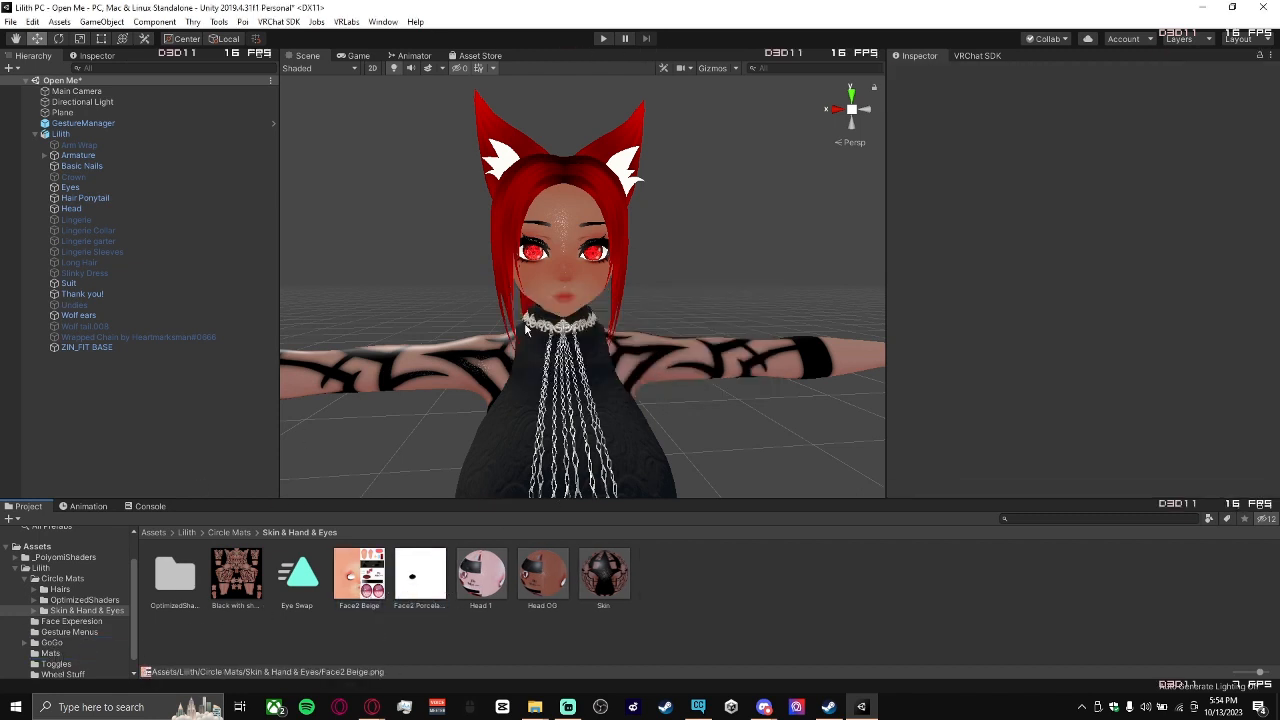
Set the Decal 1 alpha to 0 on both the Head OG and Skin materials.
left_click(545, 578)
scroll(1118, 412, "down", 10)
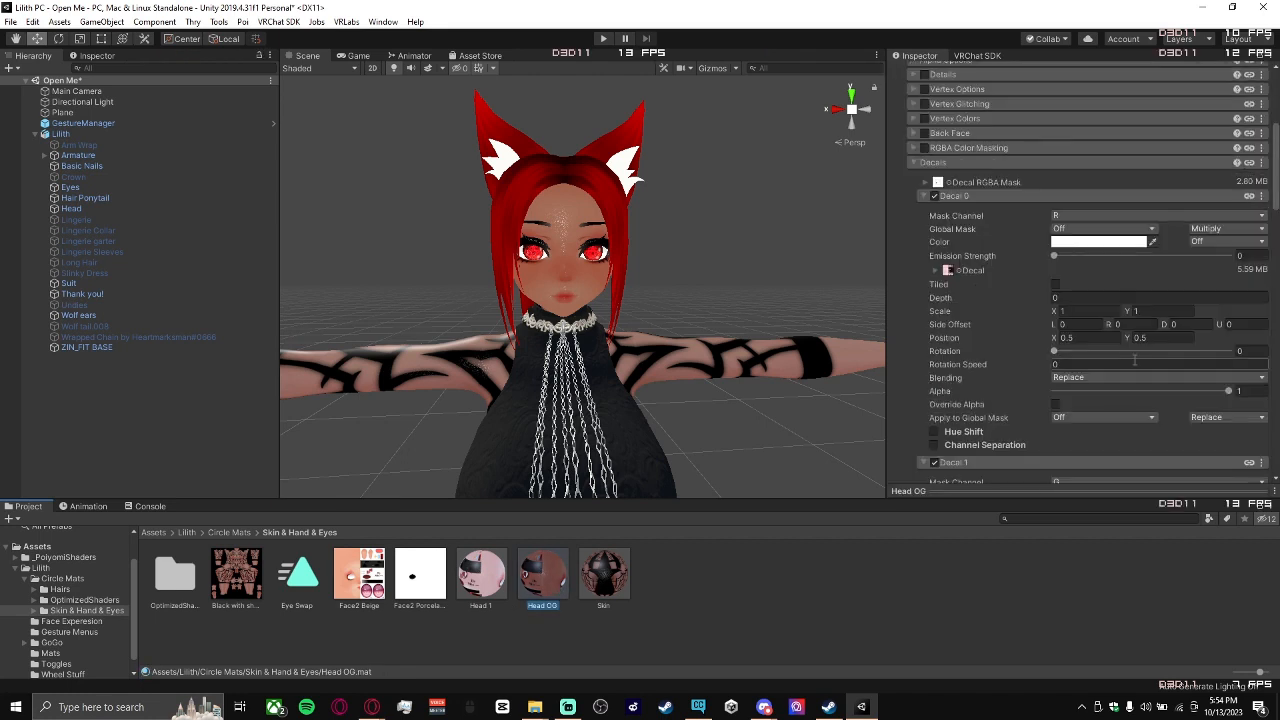
scroll(1110, 420, "down", 3)
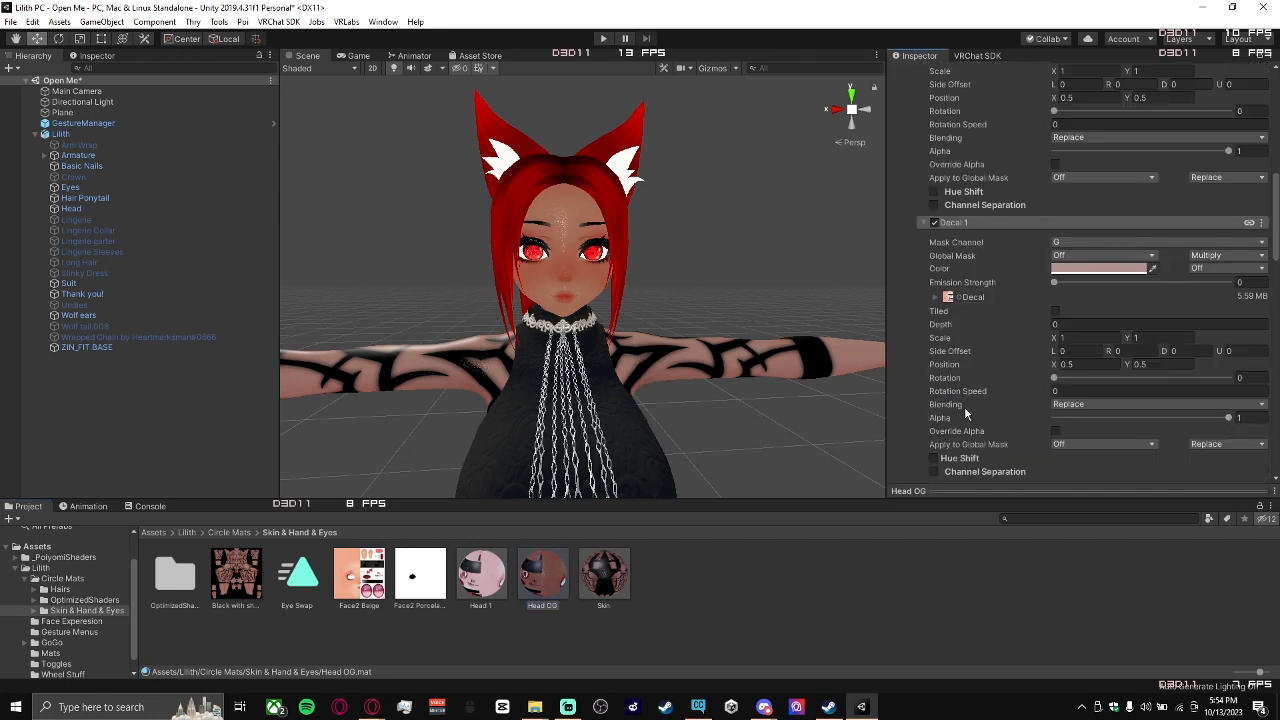
left_click(610, 577)
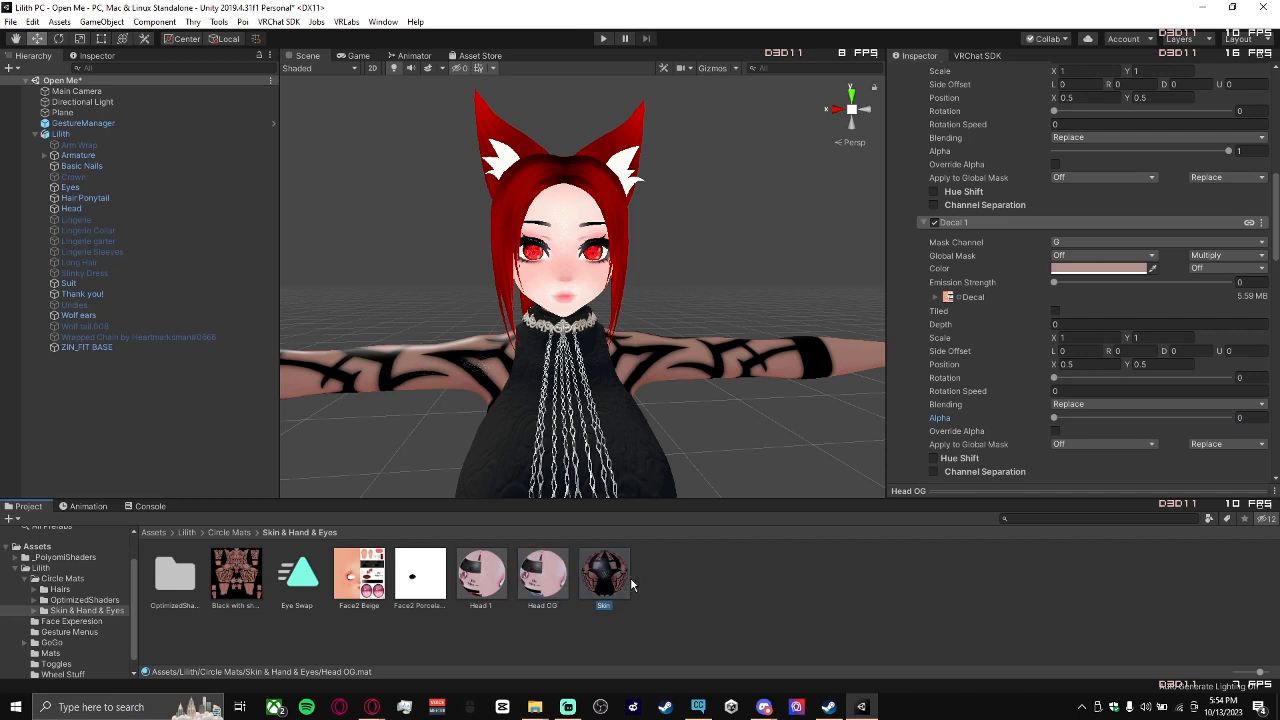
left_click_drag(1096, 418, 1010, 419)
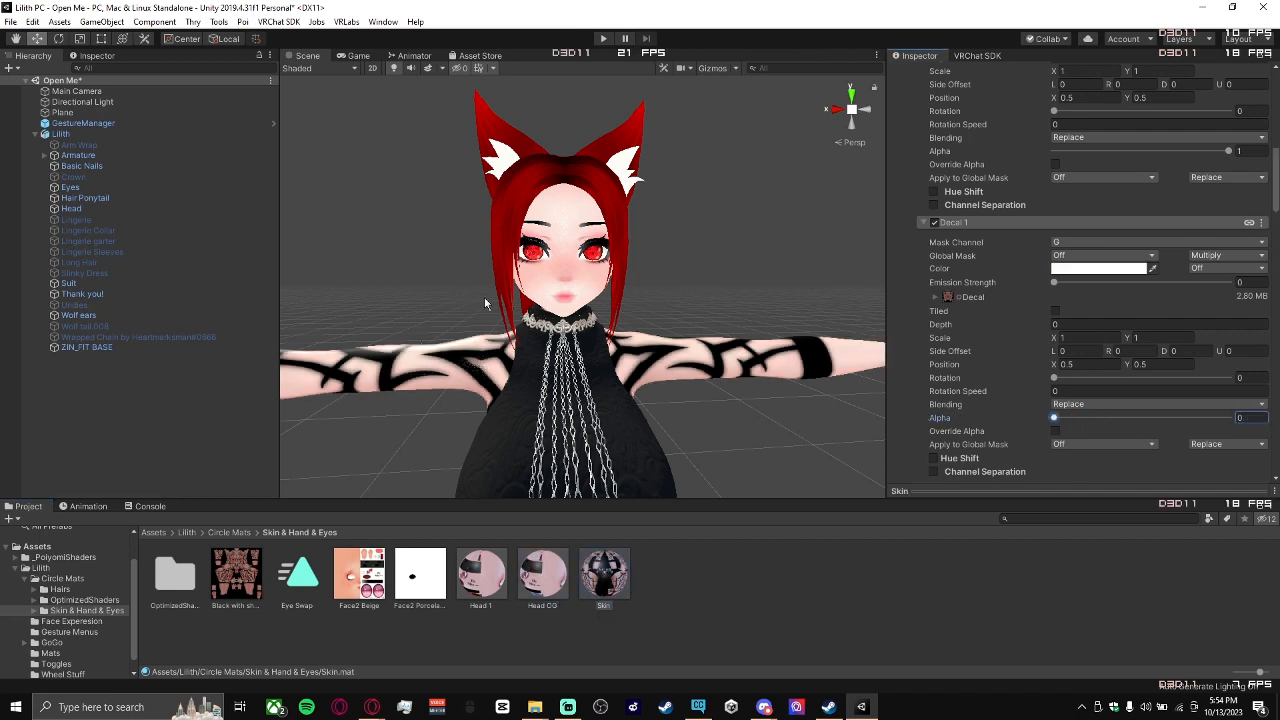
Create two animation clips in the Skin & Hand & Eyes folder and name one of them 1 Skin.
right_click(704, 631)
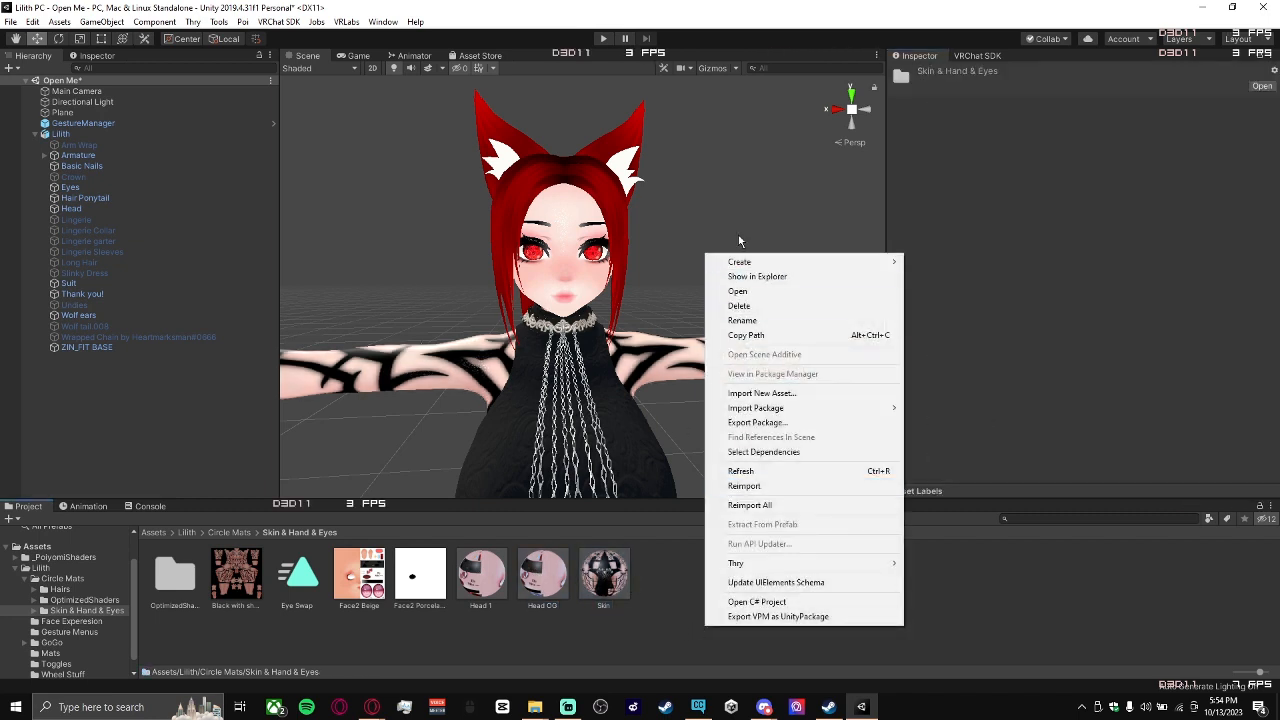
mouse_move(720, 257)
left_click(940, 511)
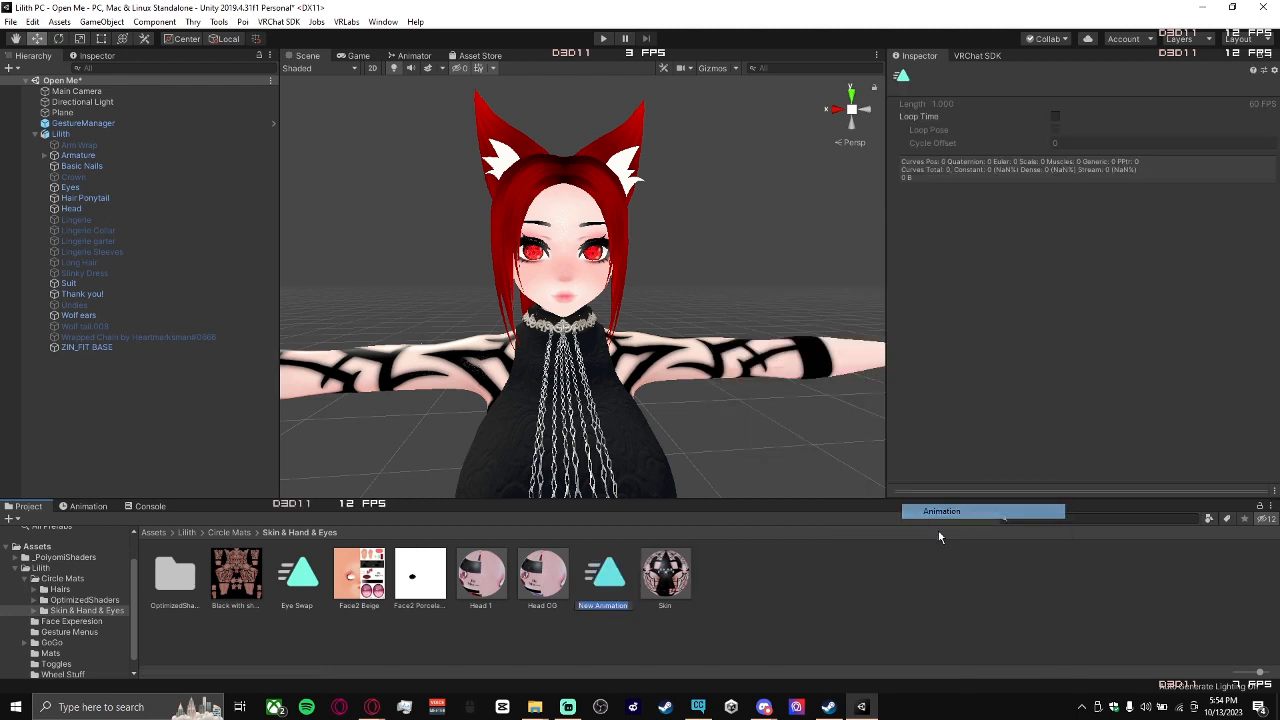
left_click(613, 588)
right_click(613, 588)
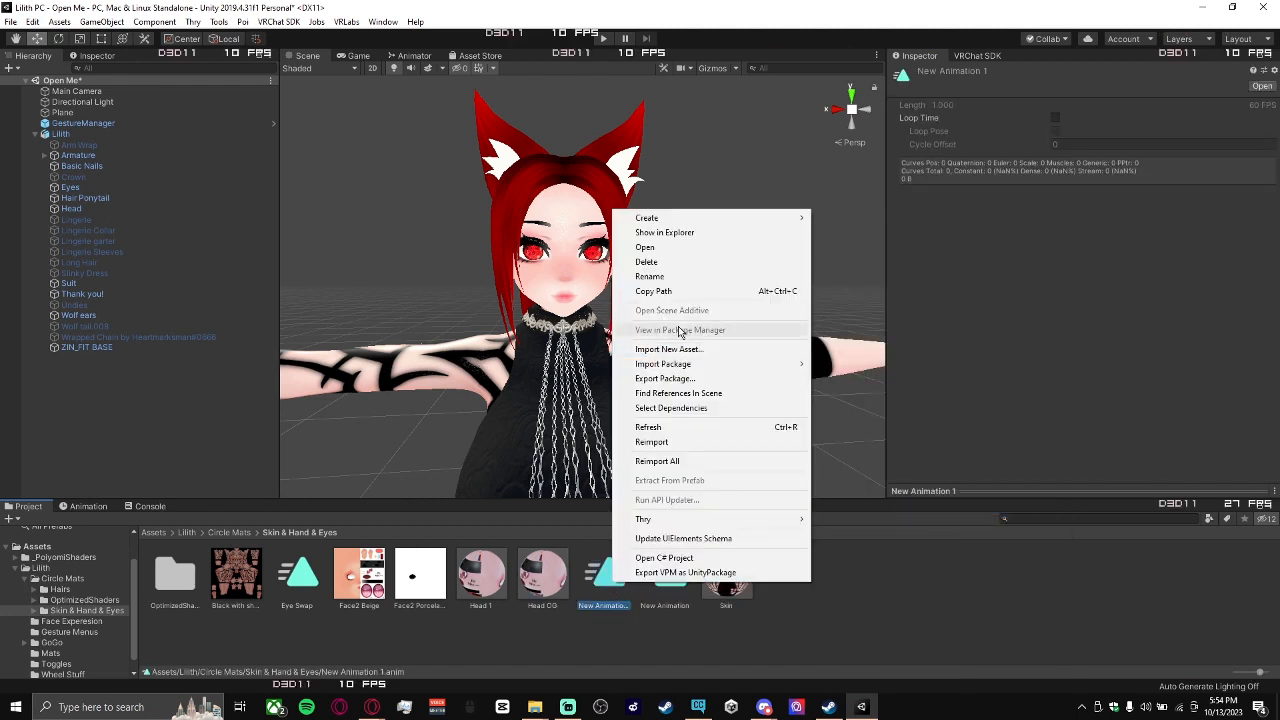
left_click(687, 283)
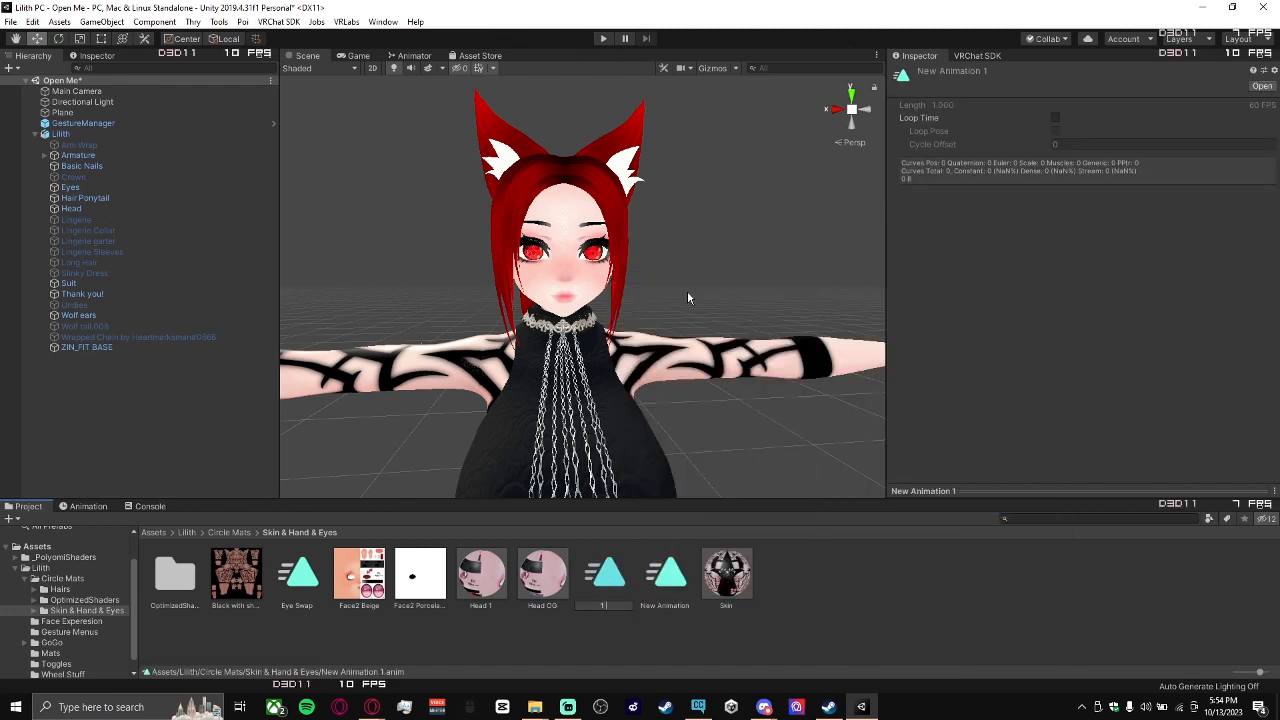
type("1 Skin")
key("Return")
Rename the other new animation clip as 2 Skin.
right_click(660, 584)
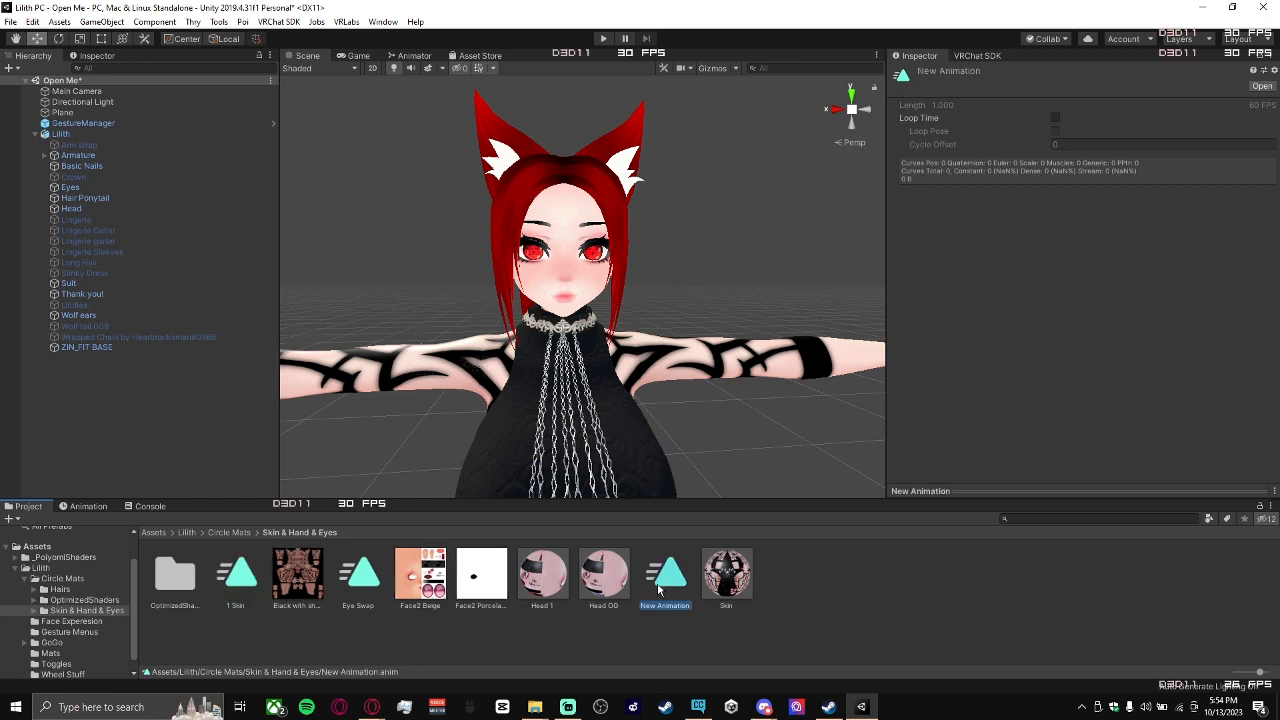
left_click(744, 265)
left_click(720, 376)
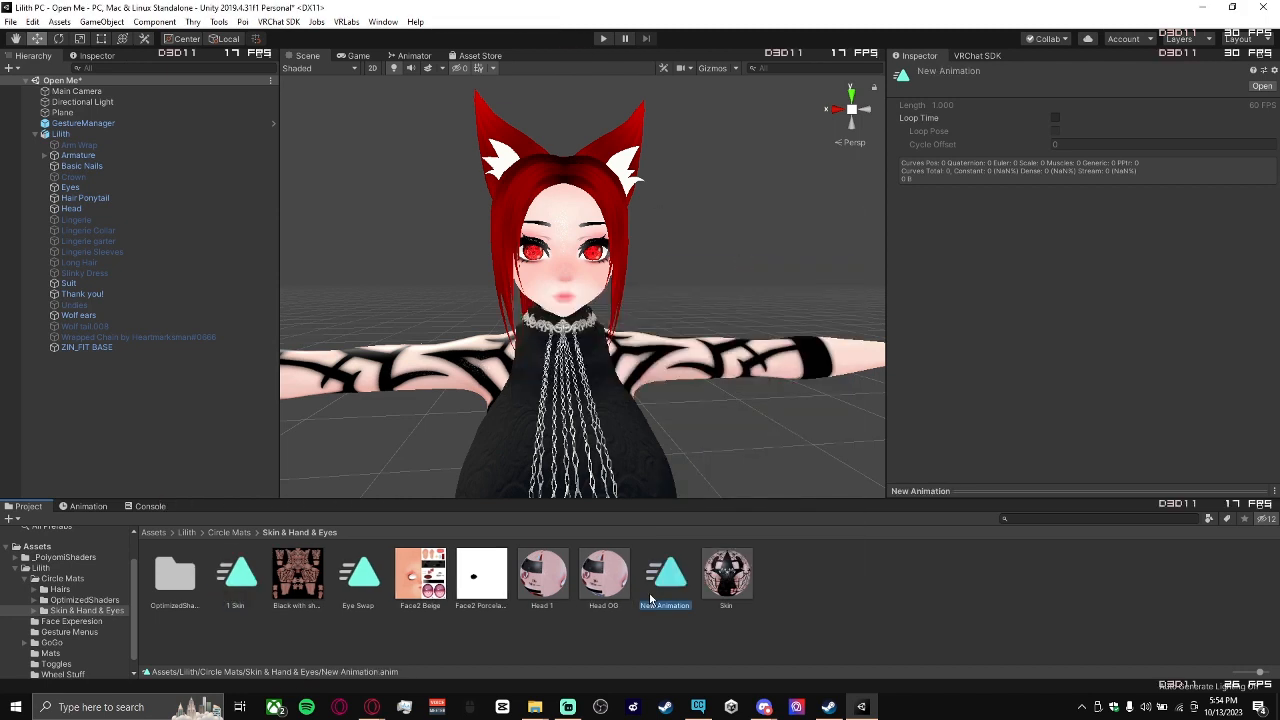
right_click(649, 592)
left_click(717, 293)
type("2 Skin")
key("Return")
Assign FxControl as the Animator controller of the Lilith avatar.
left_click(240, 592)
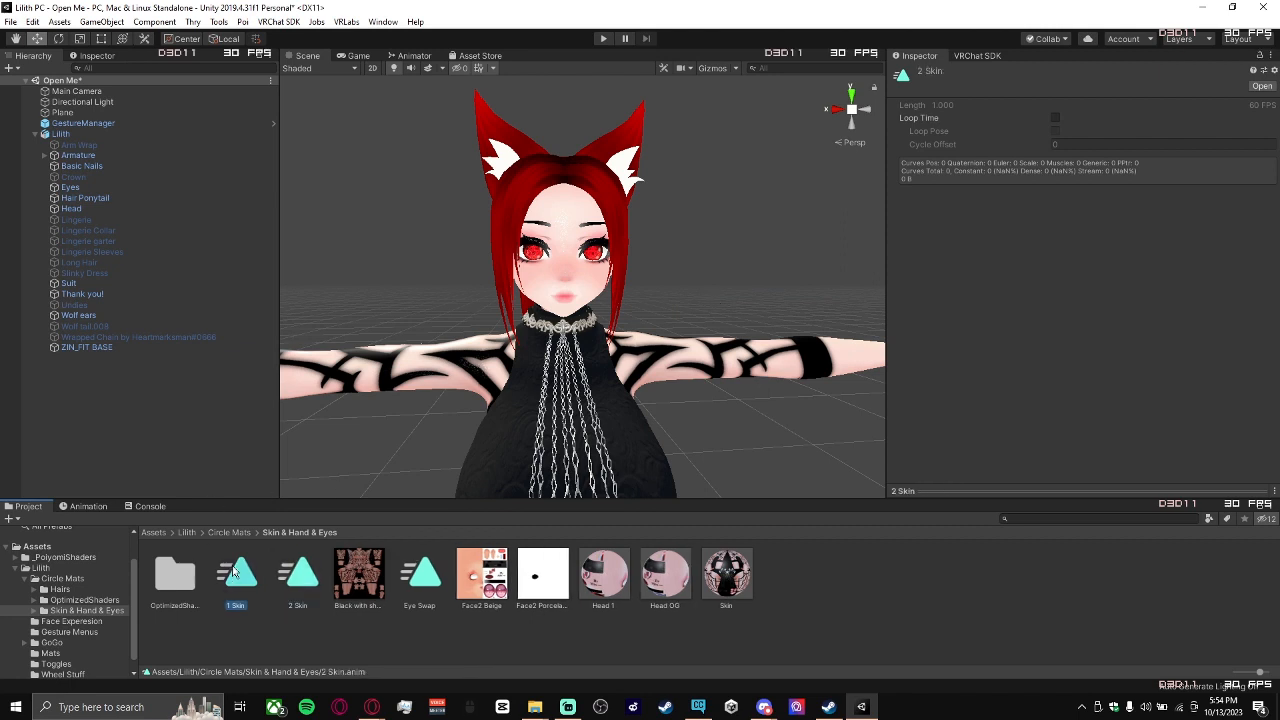
left_click(304, 602, "ctrl")
left_click(162, 133)
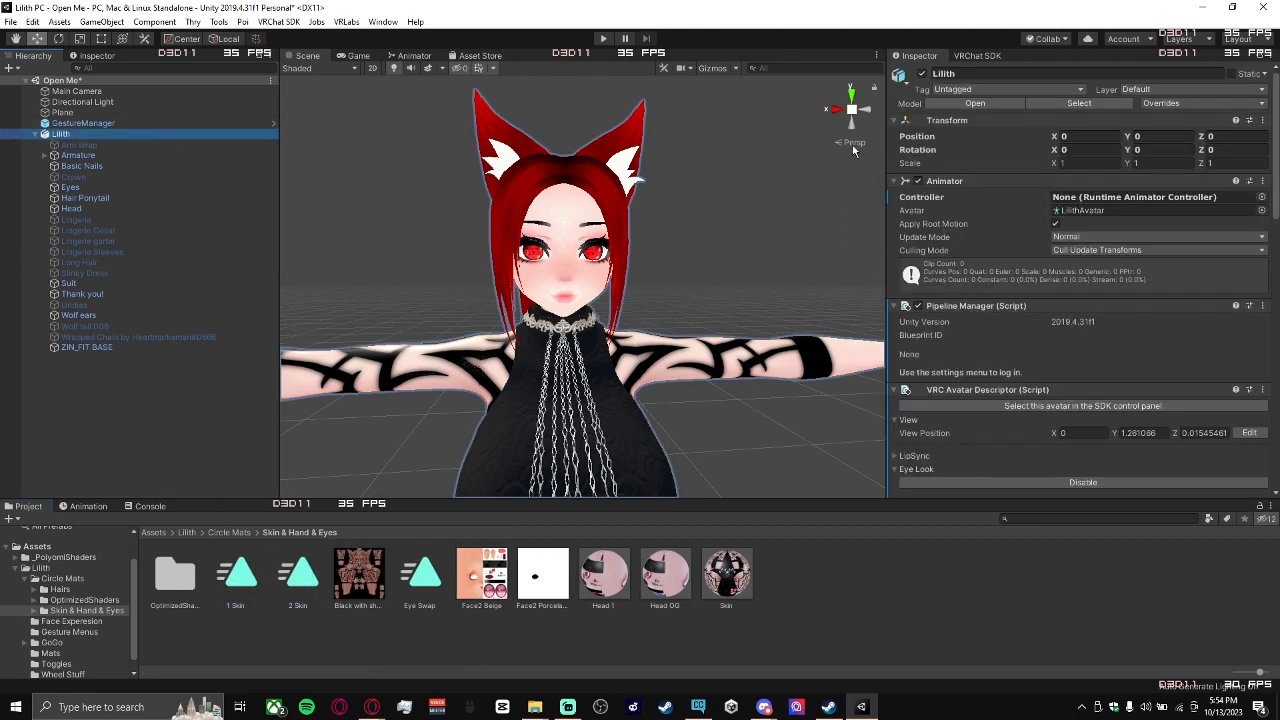
left_click(1260, 200)
type("f")
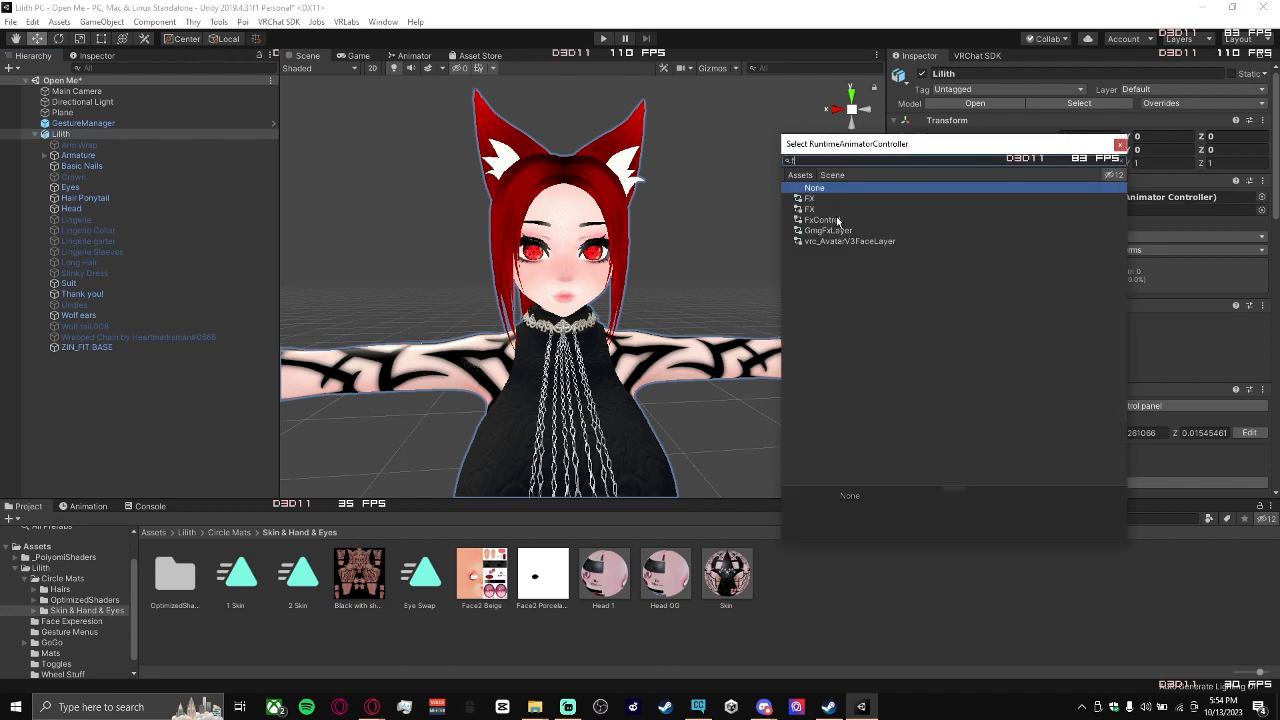
left_click(837, 220)
left_click(1120, 146)
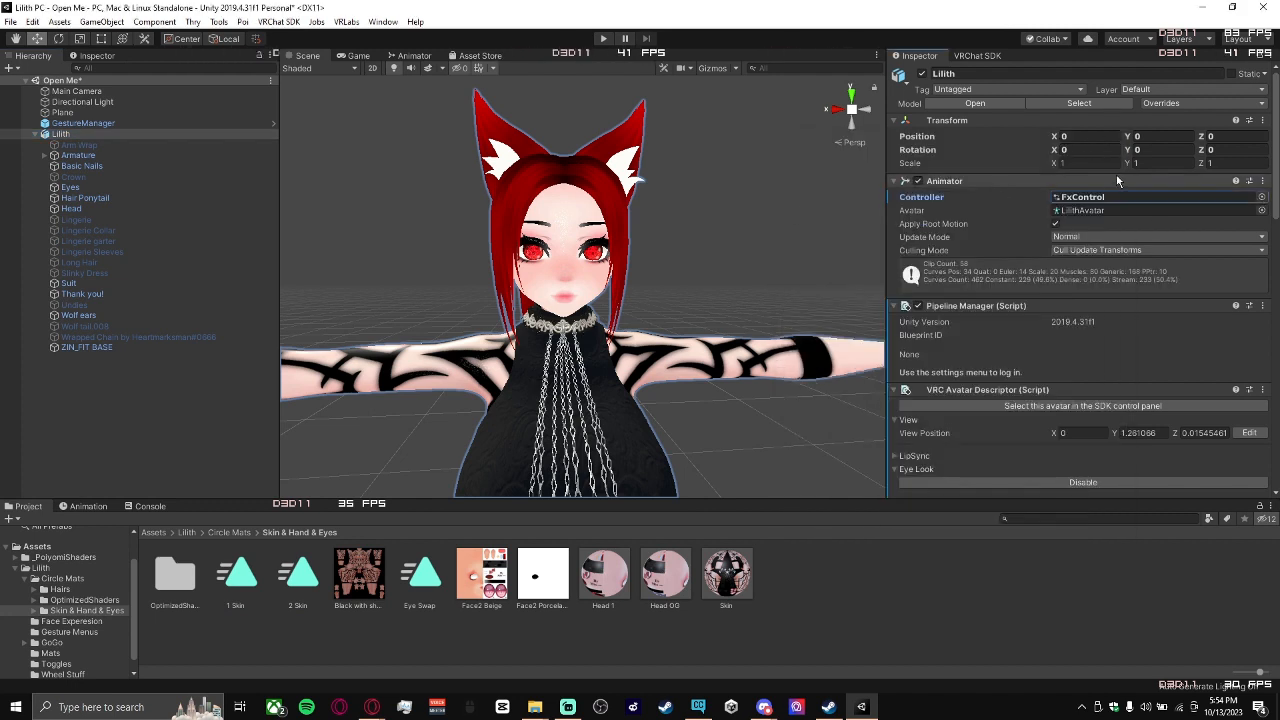
Add the 1 Skin and 2 Skin clips to the Lilith avatar and open 1 Skin in the animation timeline.
left_click(276, 586)
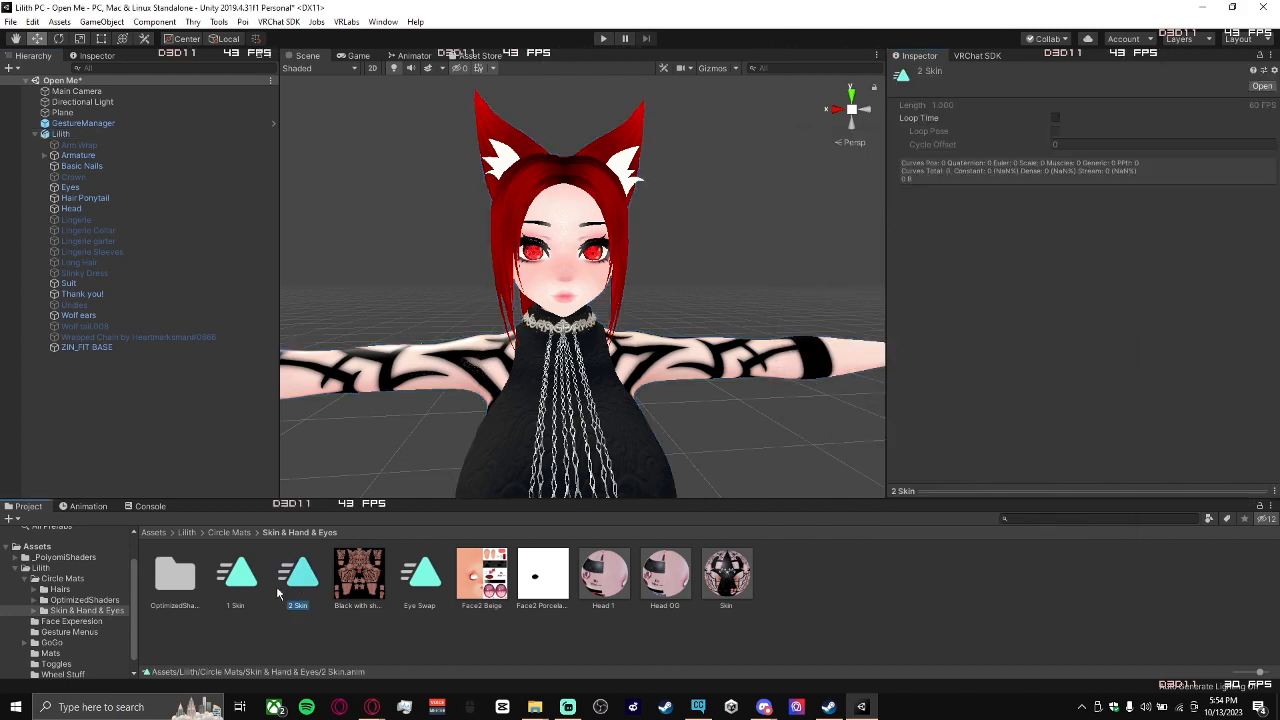
left_click(246, 587, "ctrl")
left_click_drag(294, 588, 76, 135)
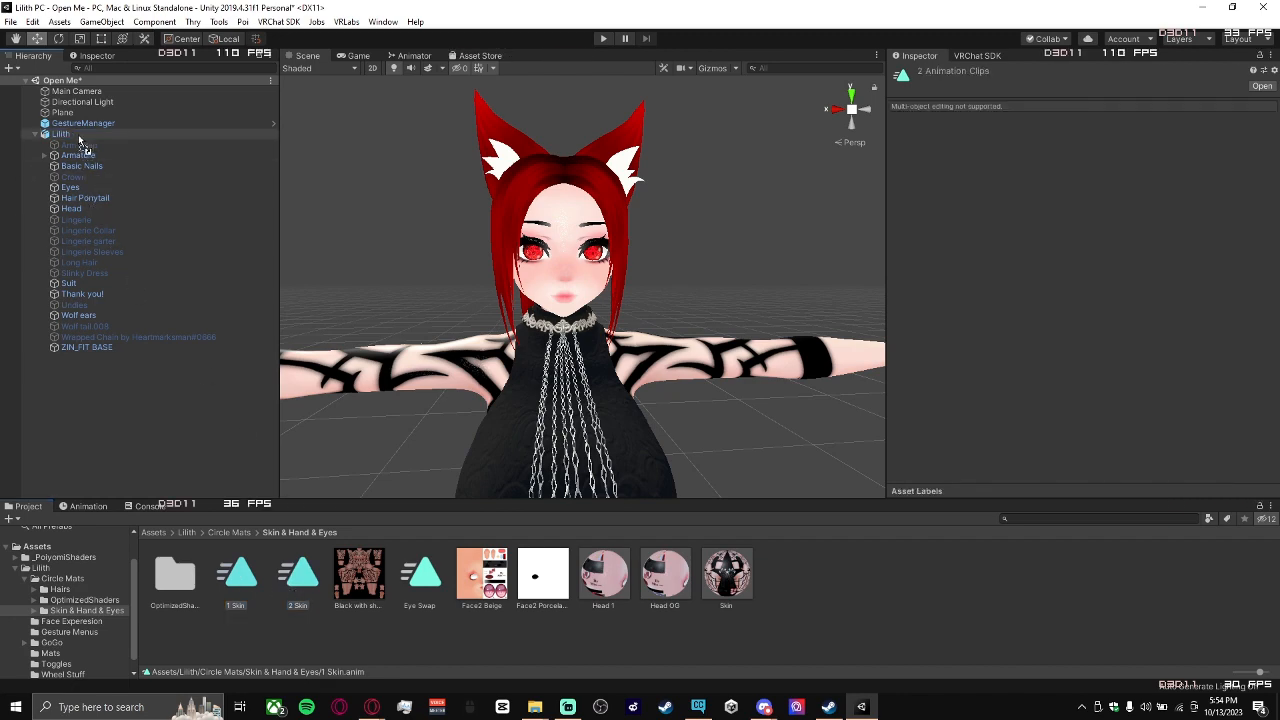
left_click(105, 506)
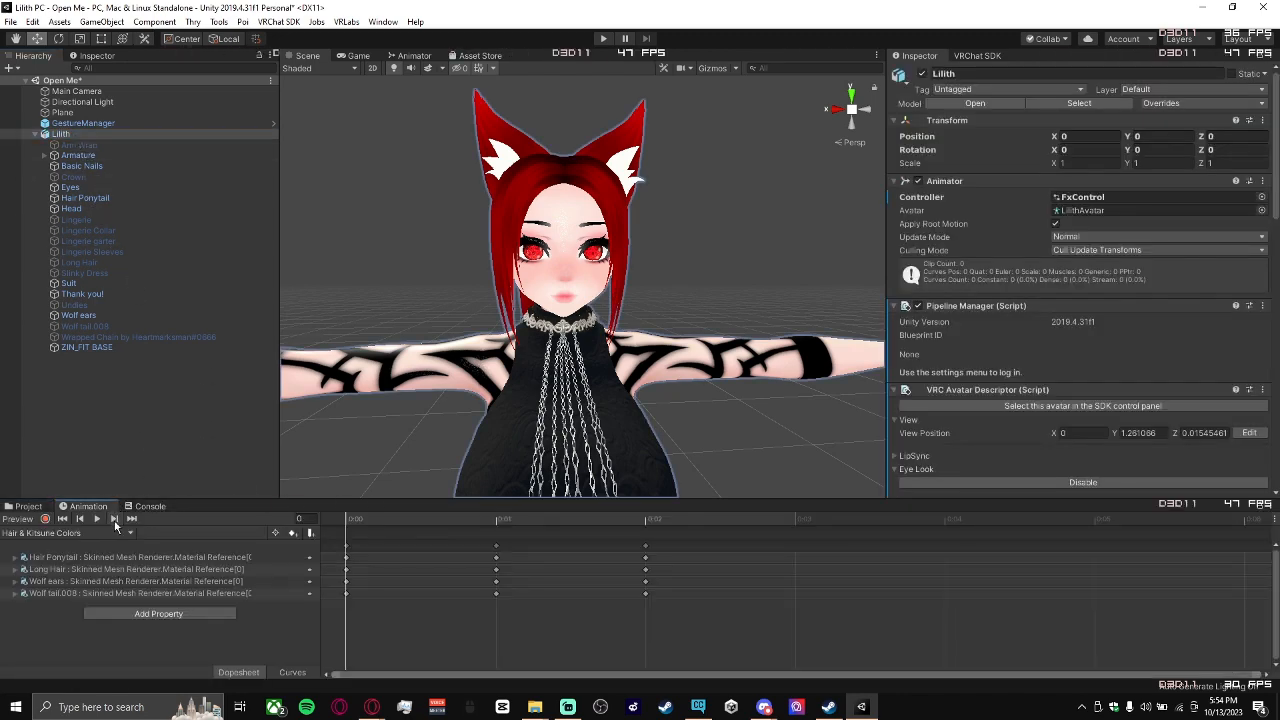
left_click(60, 519)
left_click(40, 537)
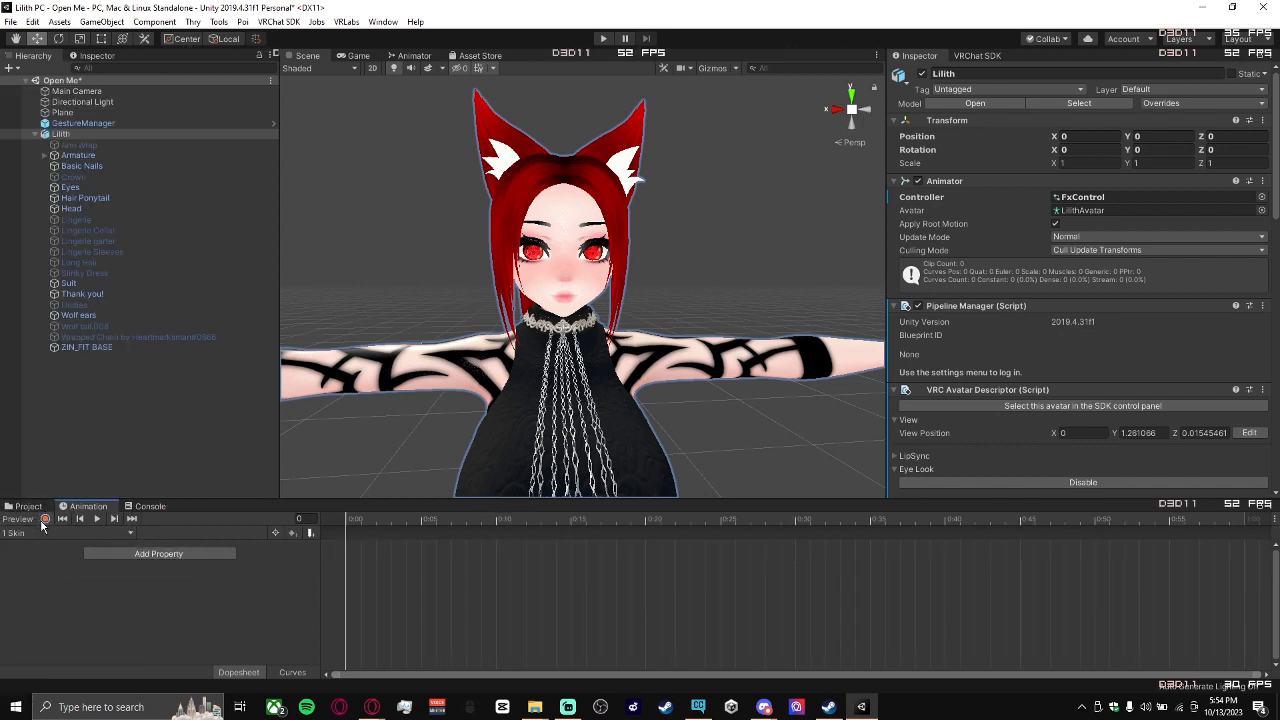
Start recording the 1 Skin clip and key the Head material's Decal 0 alpha at 1 and Decal 1 alpha at 0.
left_click(45, 519)
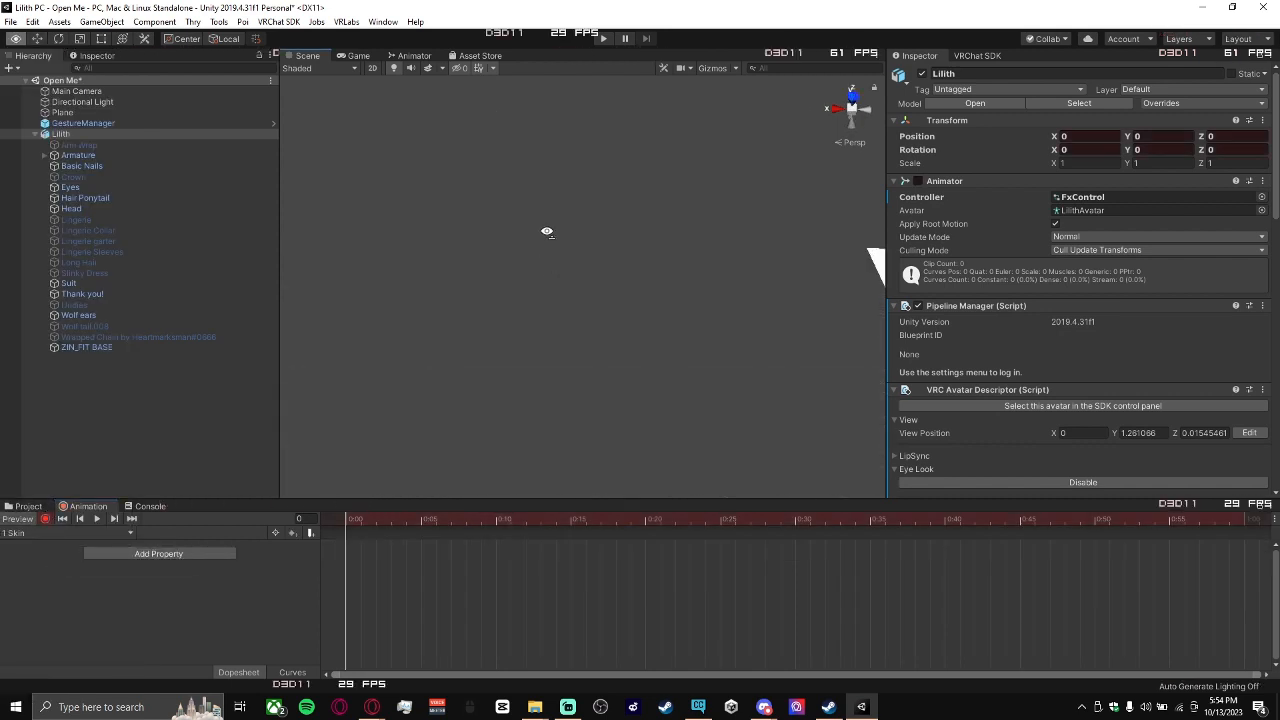
key("w")
right_click_drag(545, 414, 620, 394)
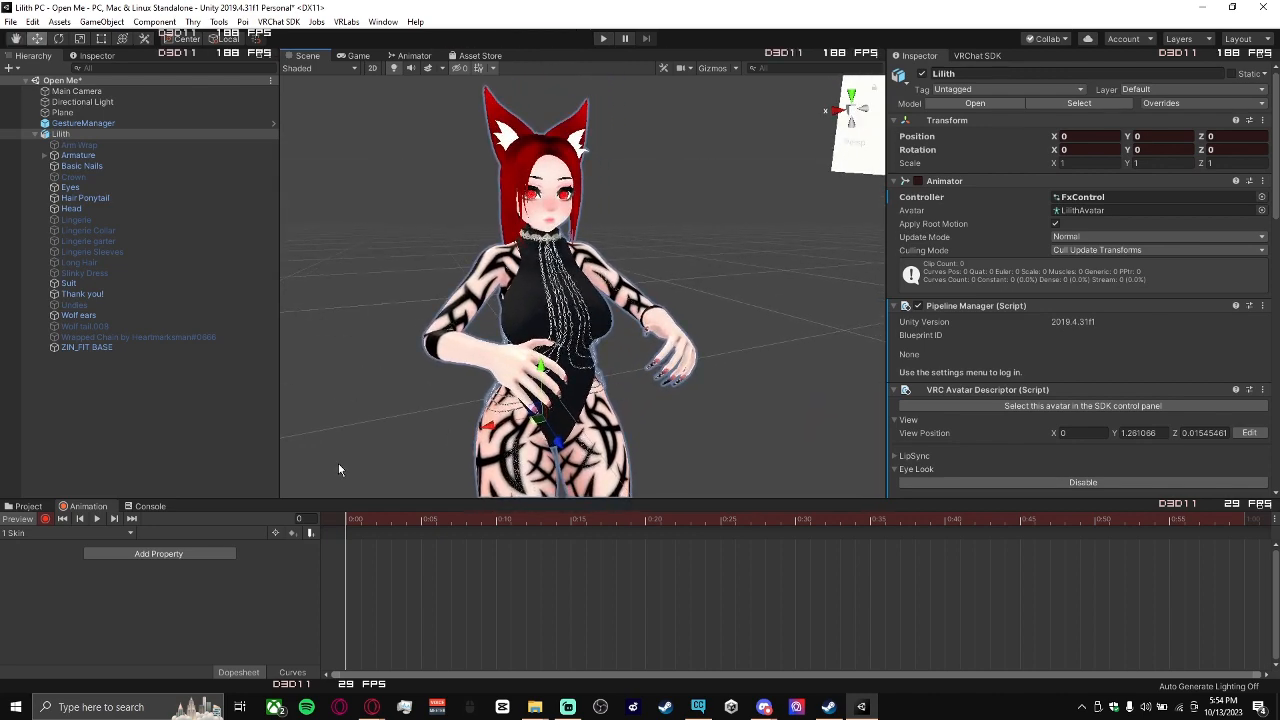
left_click(113, 209)
scroll(1142, 358, "down", 15)
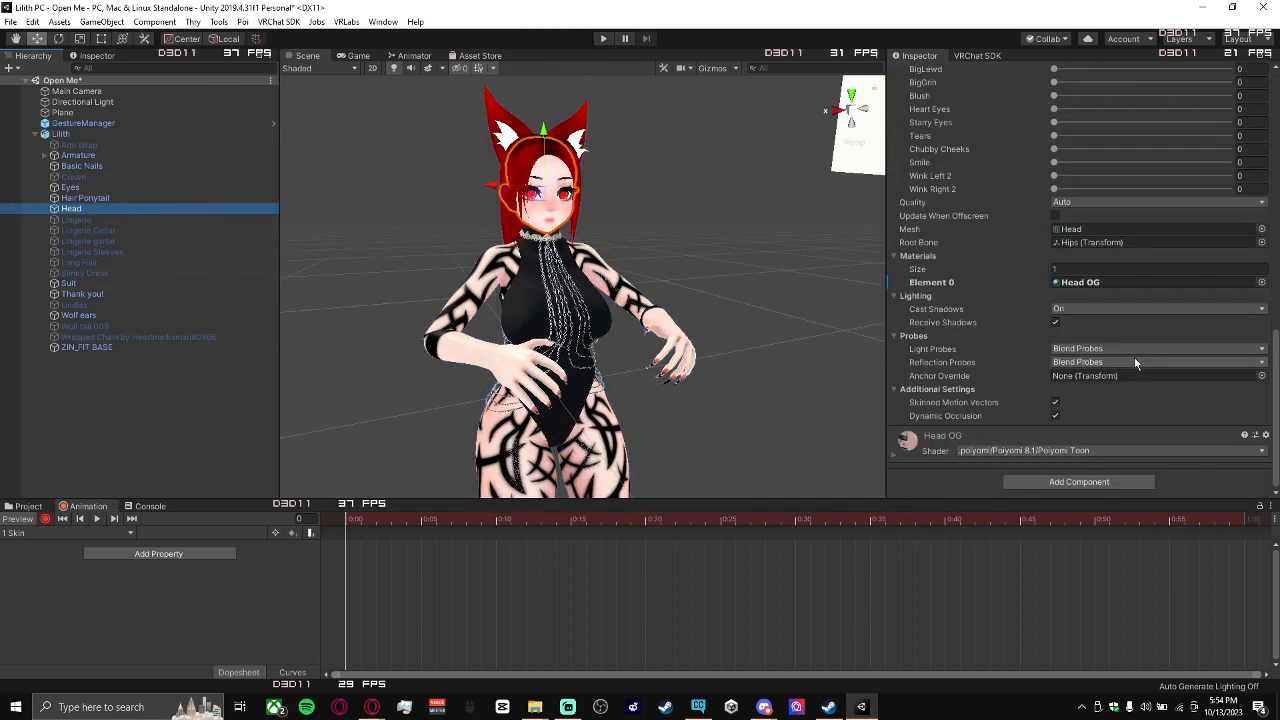
left_click(895, 456)
scroll(954, 401, "down", 10)
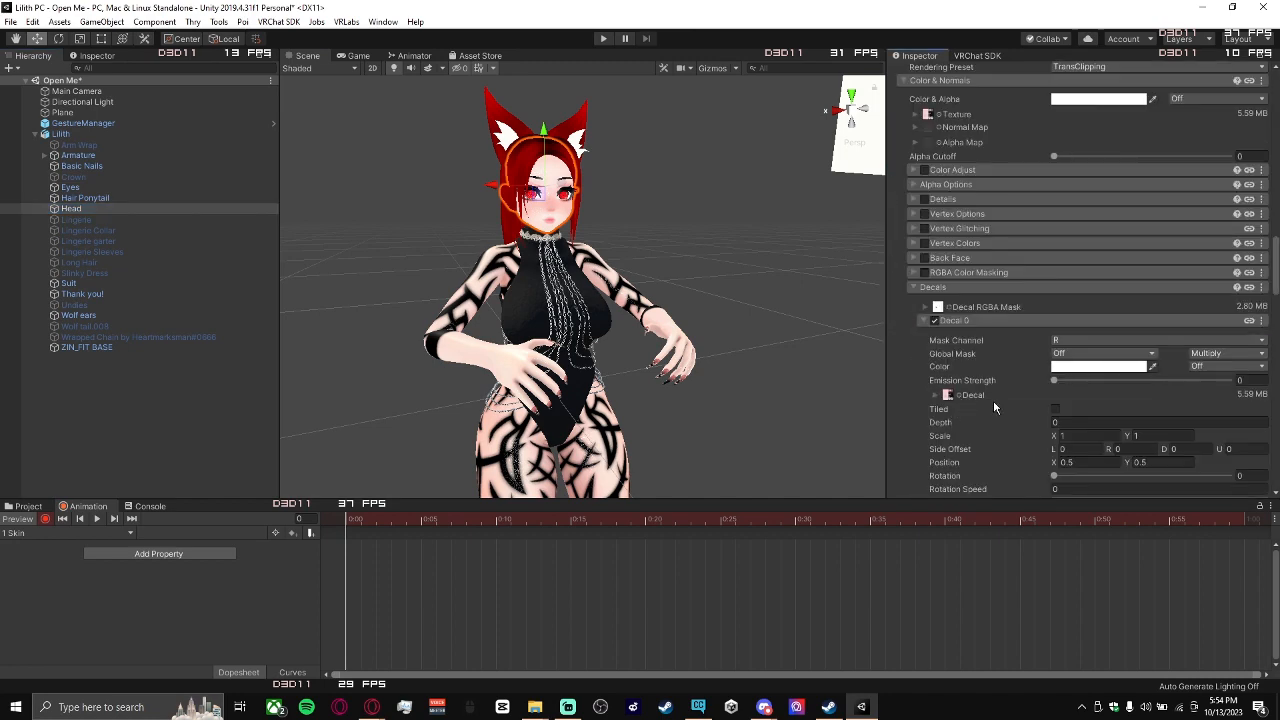
scroll(994, 401, "down", 3)
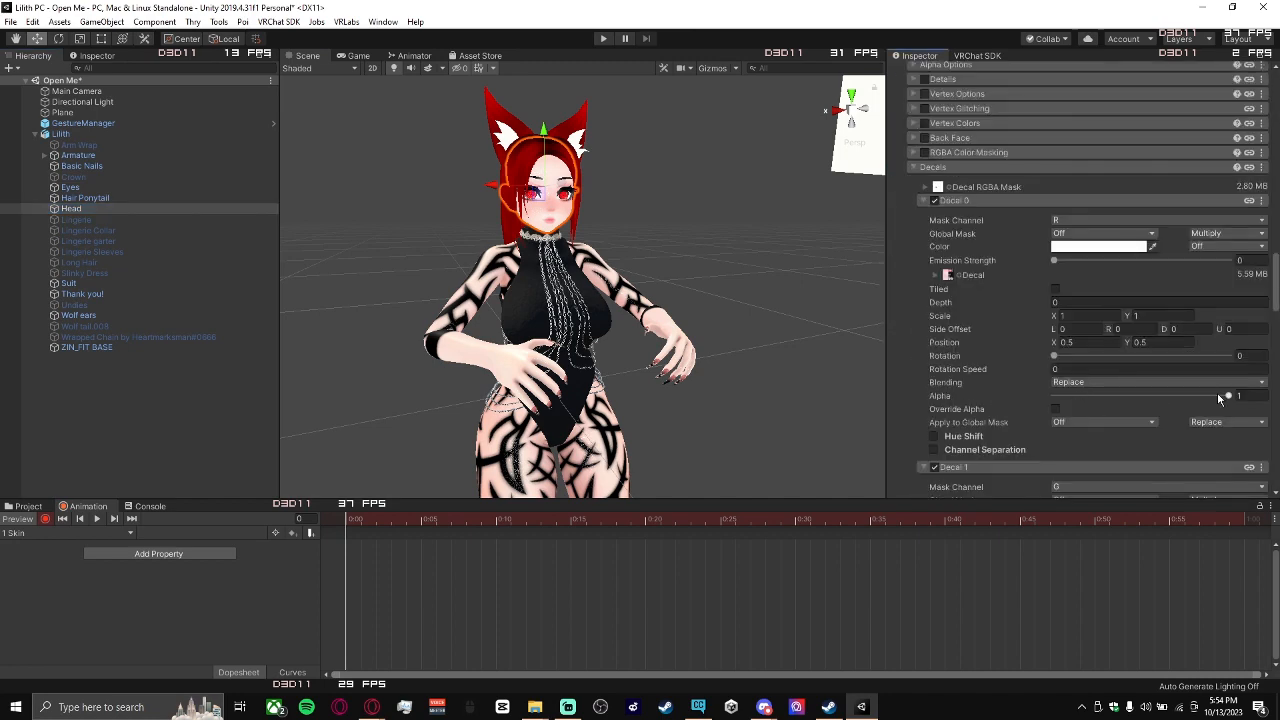
left_click_drag(1219, 398, 1223, 398)
scroll(1138, 381, "down", 6)
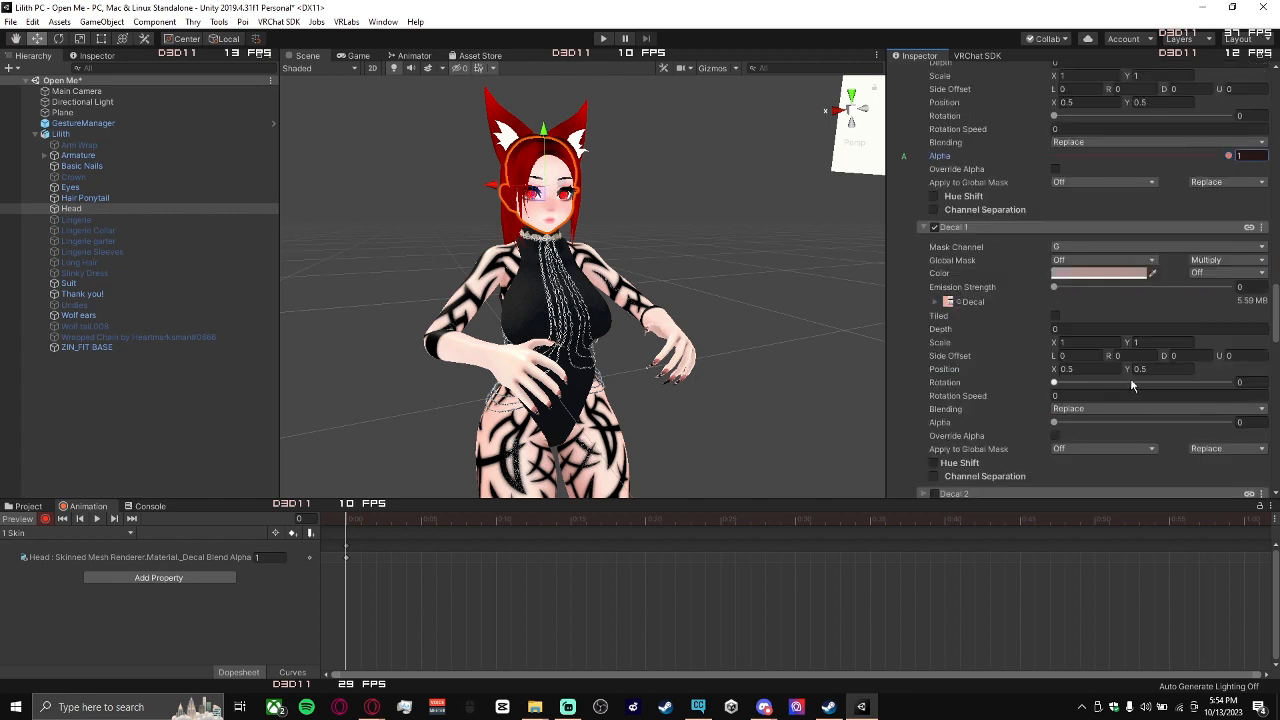
left_click_drag(1074, 424, 1040, 426)
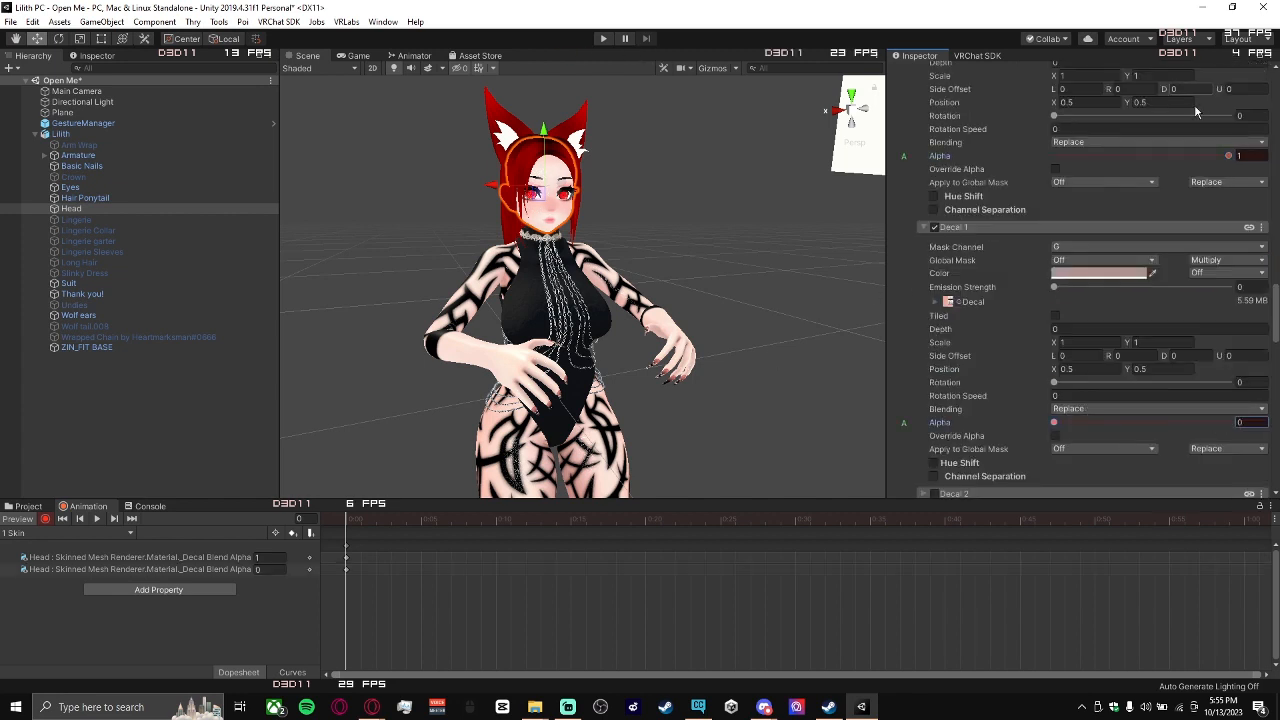
scroll(1238, 262, "up", 3)
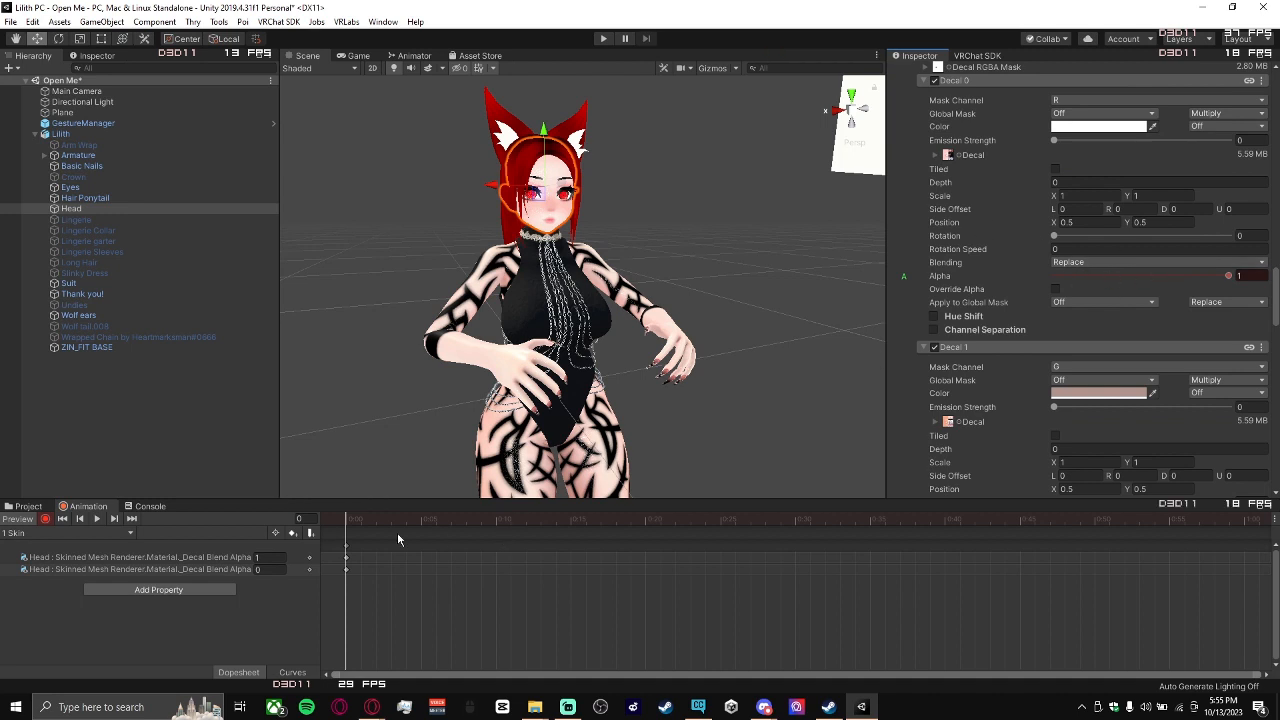
Key the ZIN_FIT BASE Skin material's Decal 0 alpha at 1 and Decal 1 alpha at 0 in the 1 Skin clip.
left_click(627, 469)
left_click(626, 460)
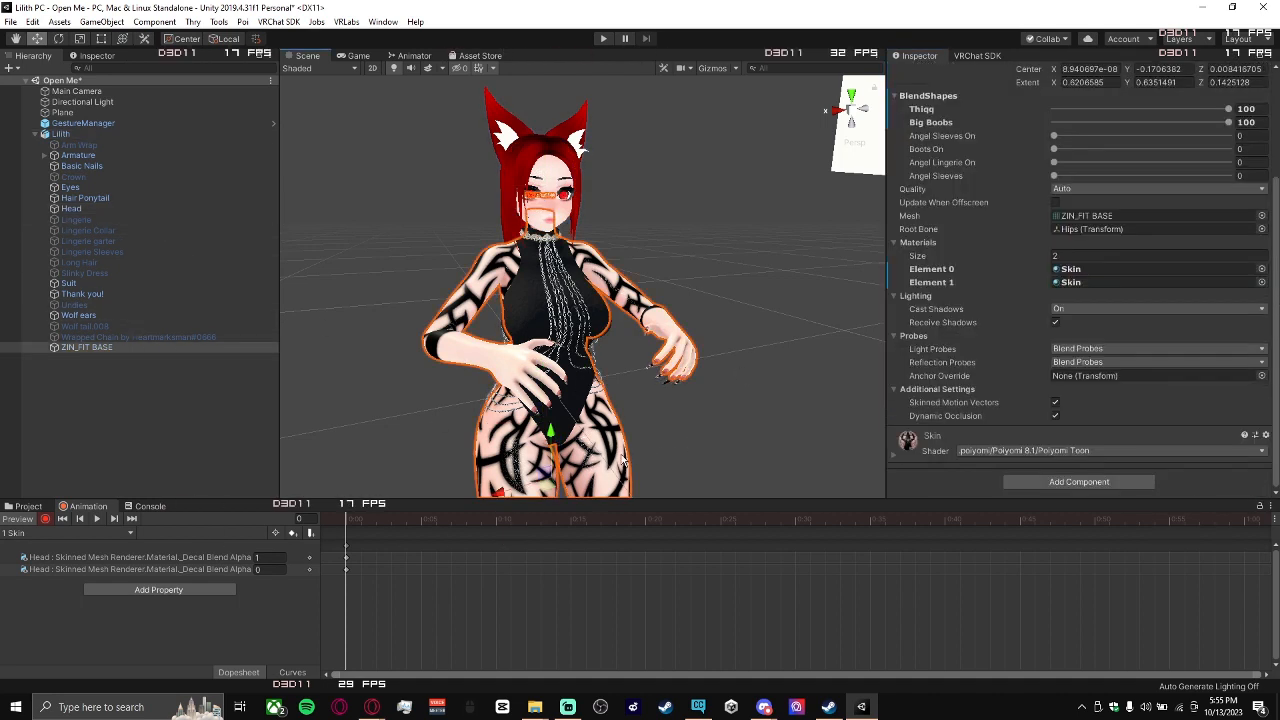
left_click(890, 458)
scroll(1066, 388, "down", 15)
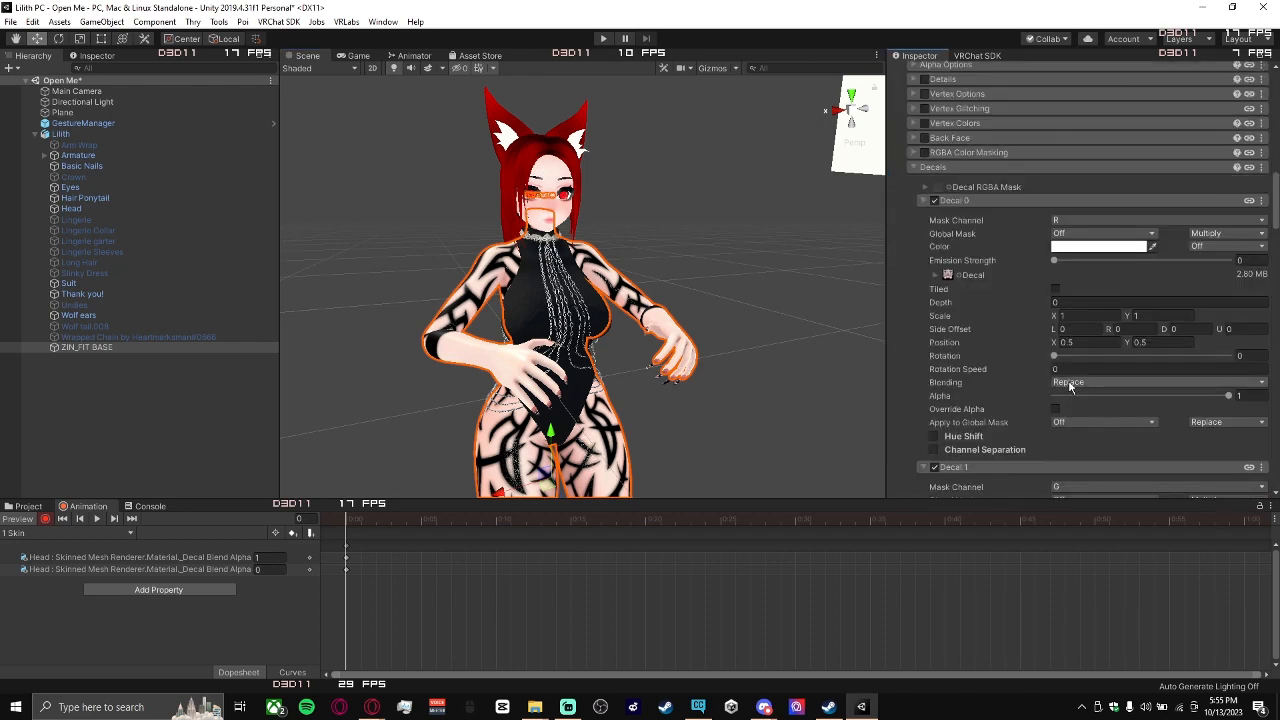
left_click_drag(1195, 396, 1240, 397)
scroll(1078, 392, "down", 6)
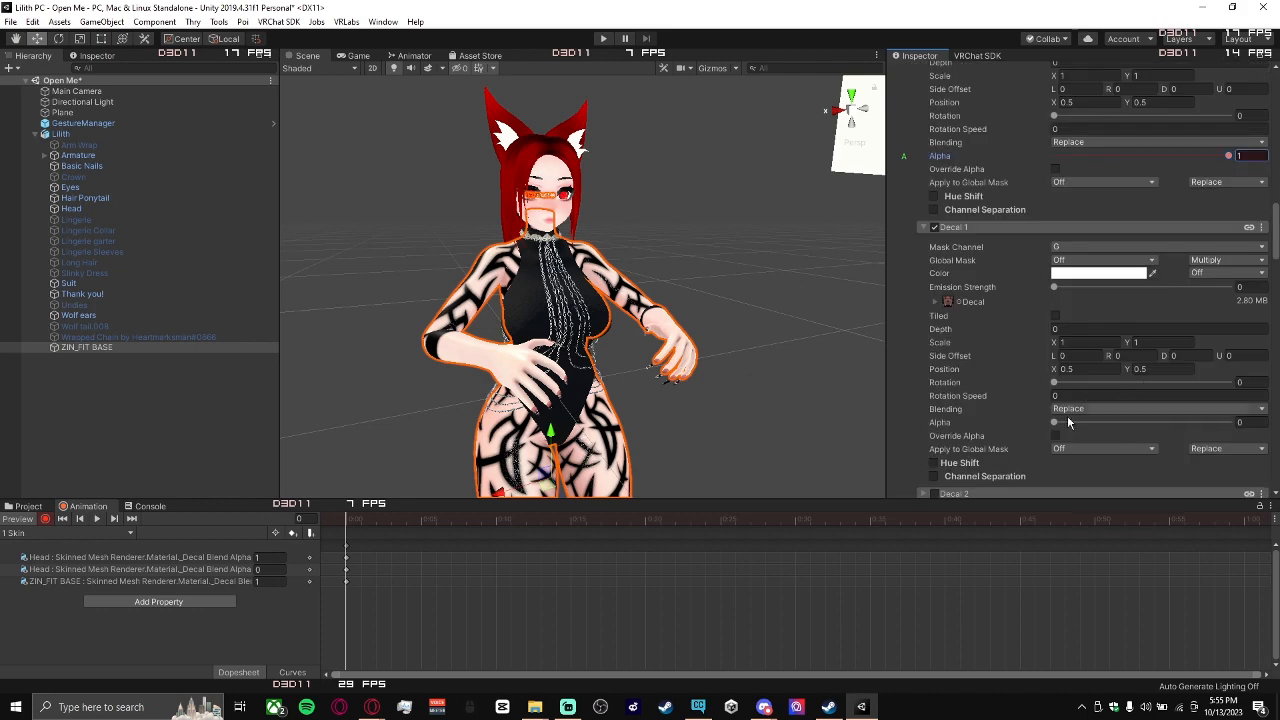
left_click_drag(1068, 422, 1005, 428)
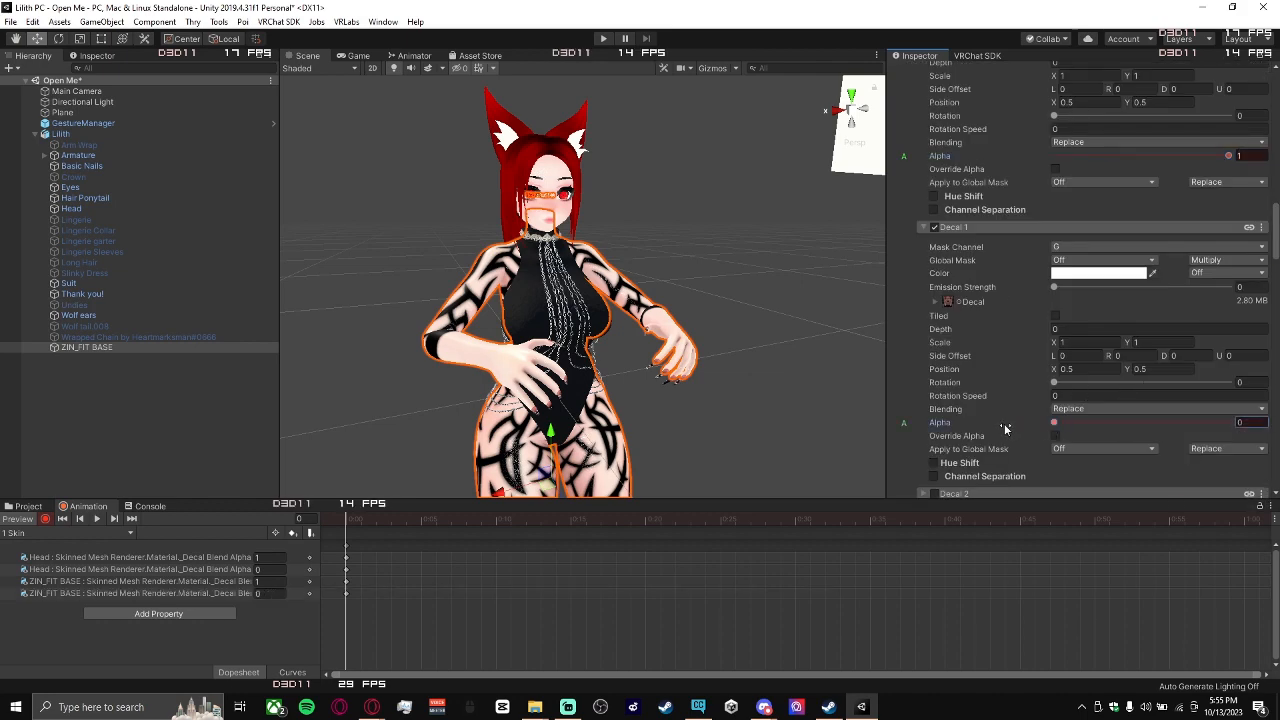
Switch recording to the 2 Skin clip and key the ZIN_FIT BASE Decal 0 alpha at 1.
left_click(42, 516)
left_click(46, 532)
left_click(46, 532)
left_click(45, 518)
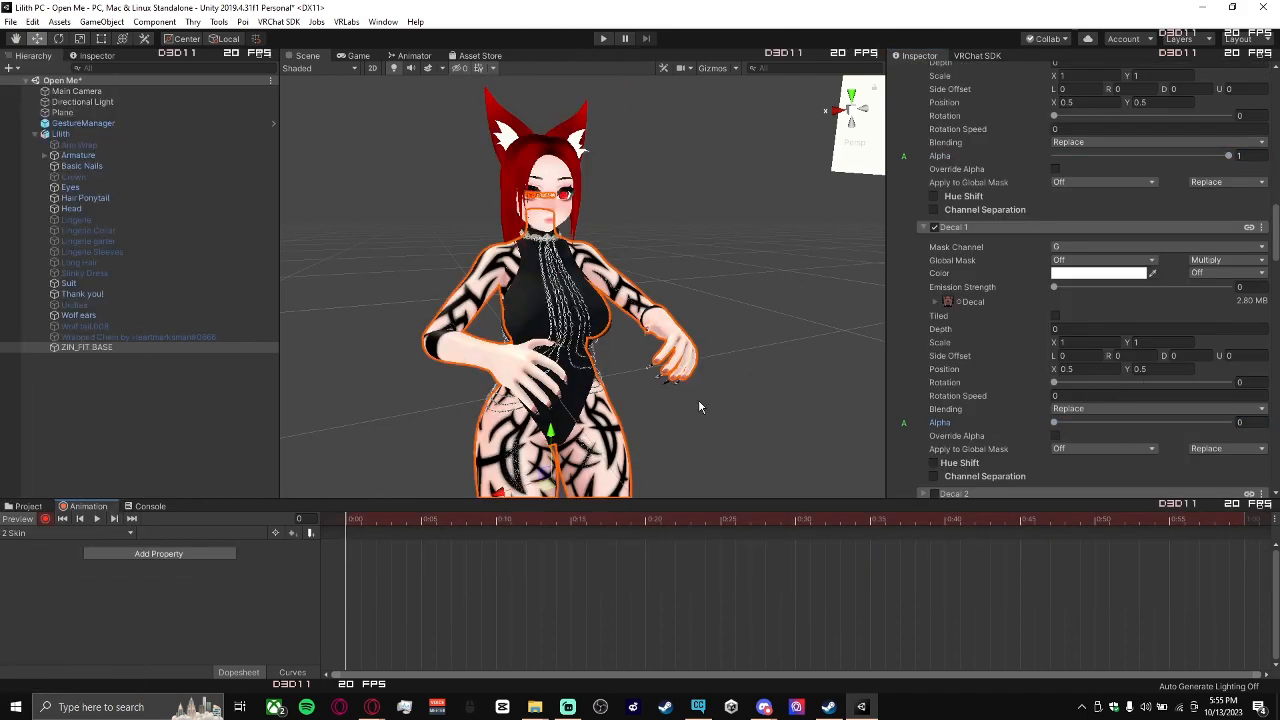
left_click_drag(1217, 157, 1256, 165)
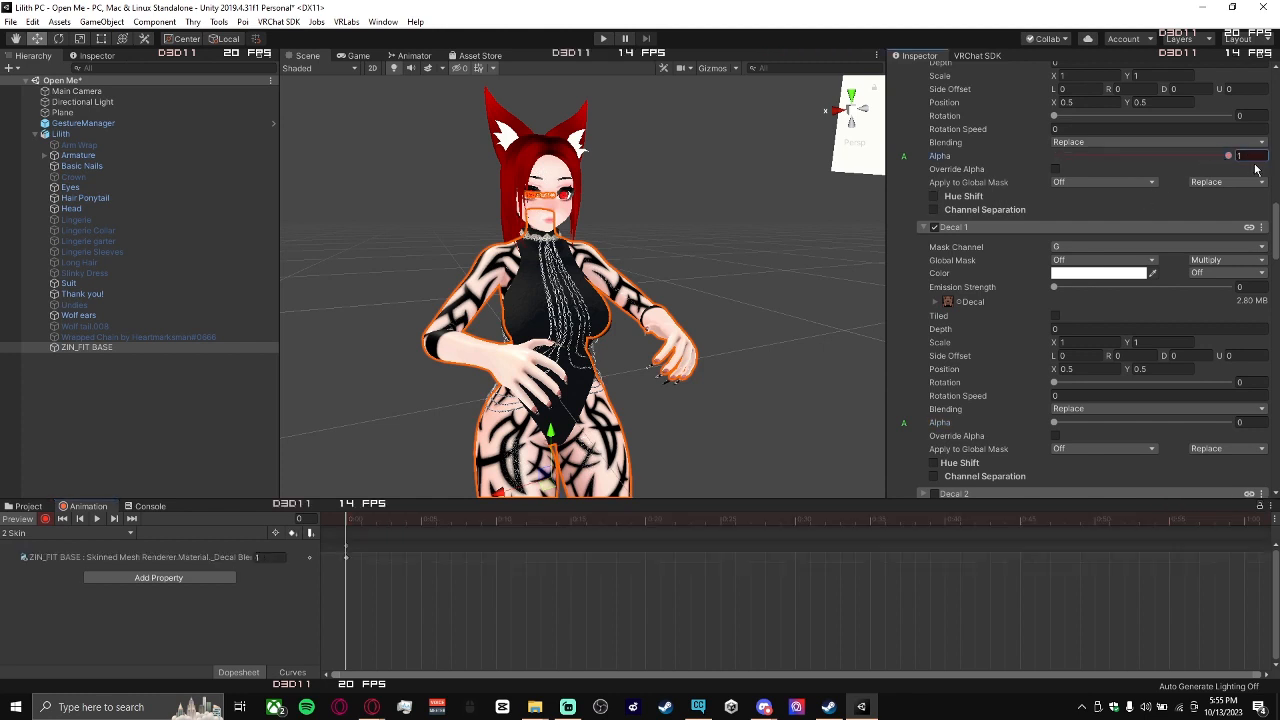
Key both the Decal 0 and Decal 1 alpha of the Head material at 1 in the 2 Skin clip.
left_click(115, 207)
scroll(1179, 312, "down", 10)
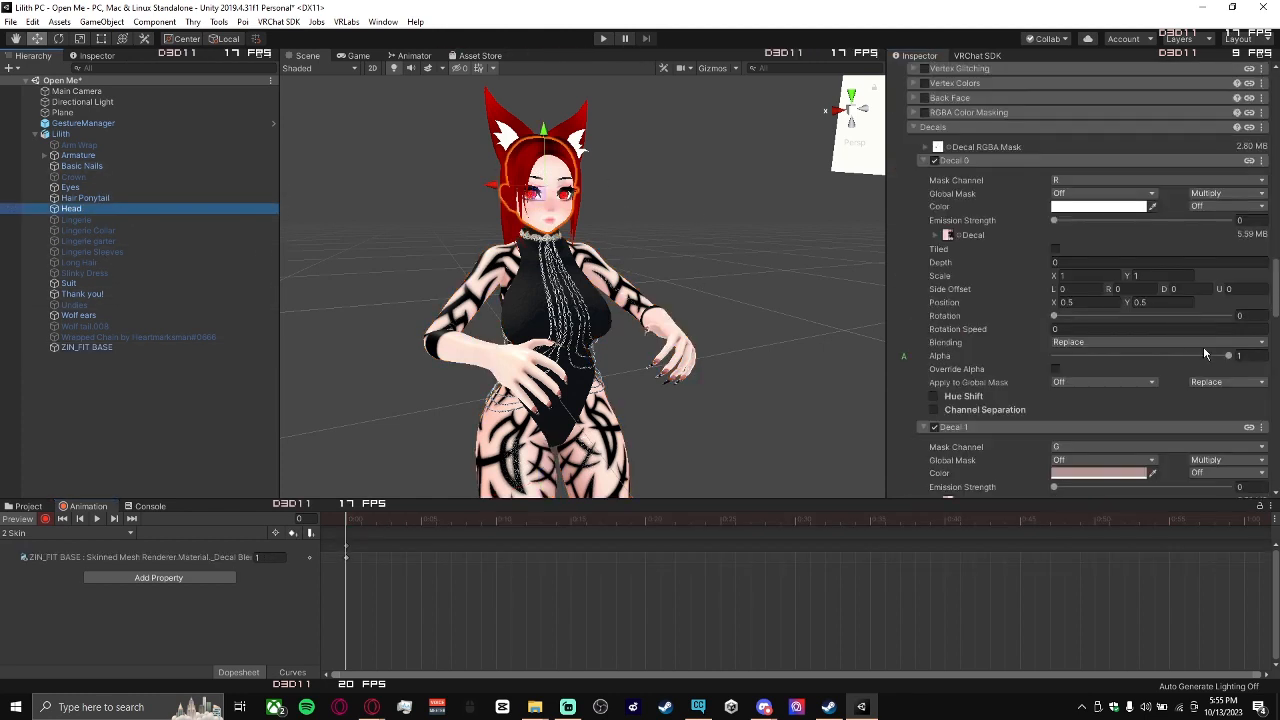
left_click(1206, 355)
scroll(1126, 389, "down", 6)
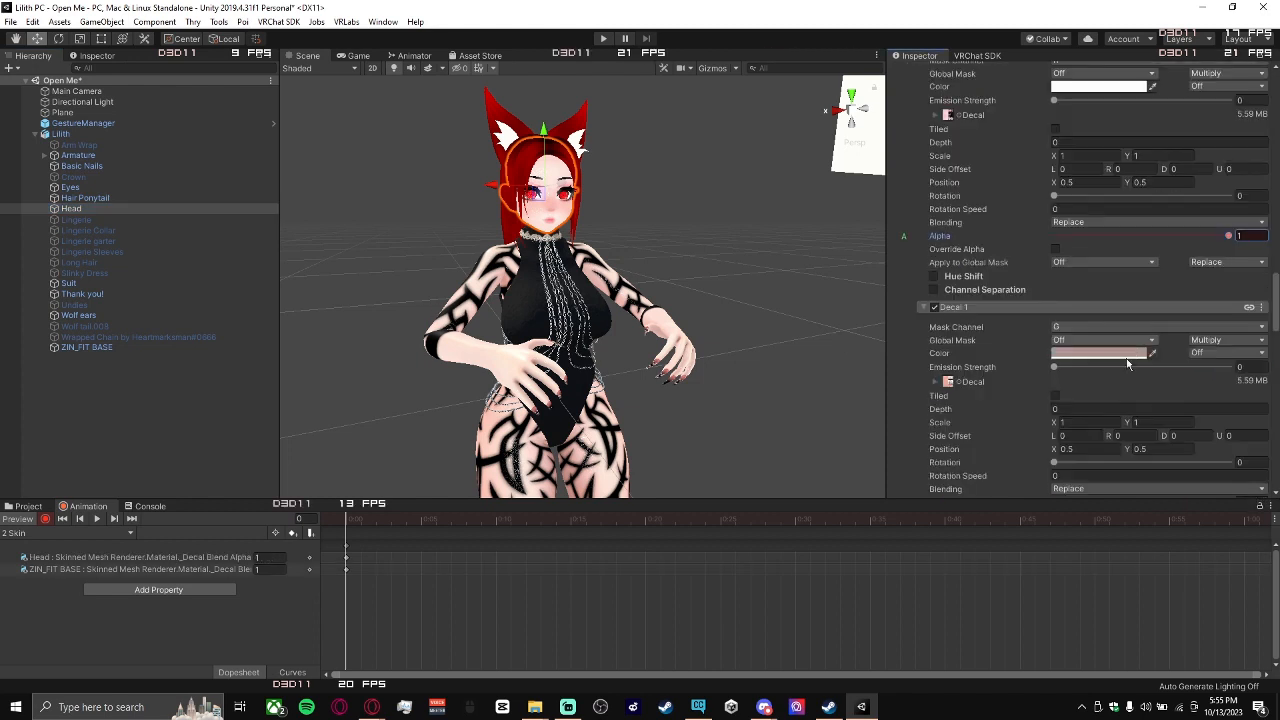
left_click_drag(1129, 390, 1265, 392)
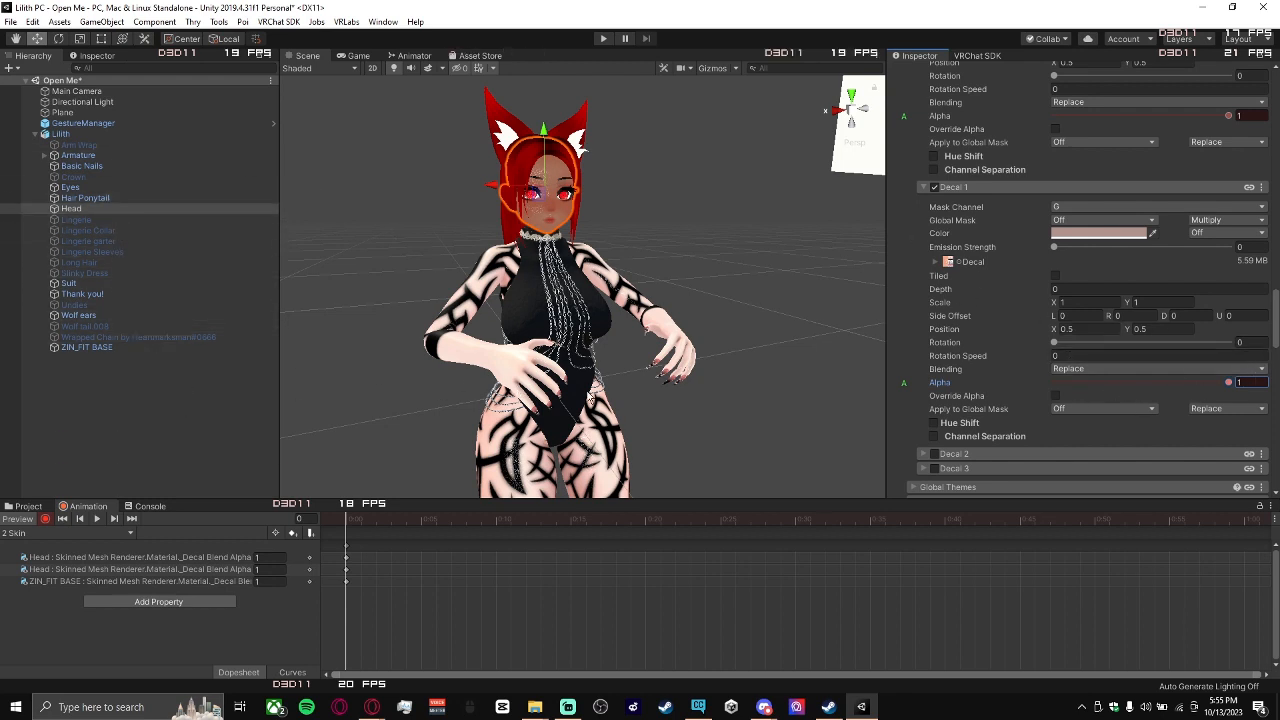
Key the ZIN_FIT BASE Decal 1 alpha at 1 in the 2 Skin clip, and end recording and preview.
left_click(60, 134)
left_click(86, 347)
scroll(1182, 386, "down", 4)
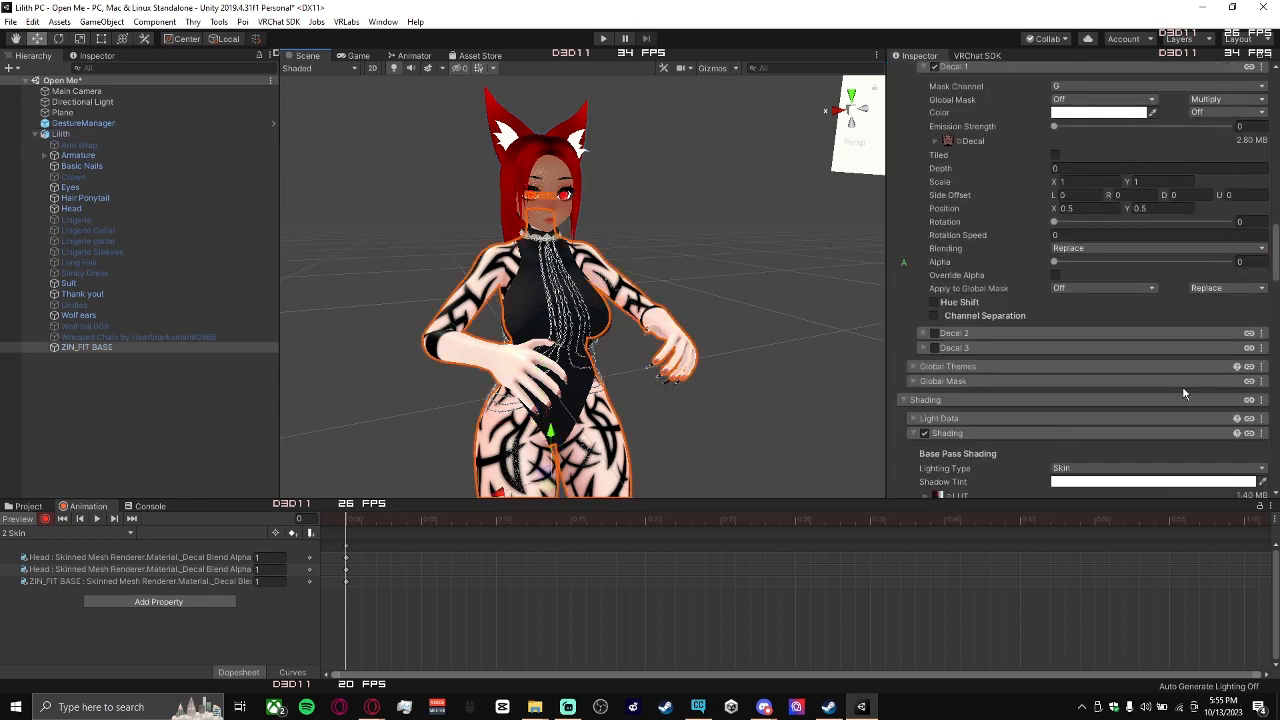
left_click_drag(1198, 262, 1230, 262)
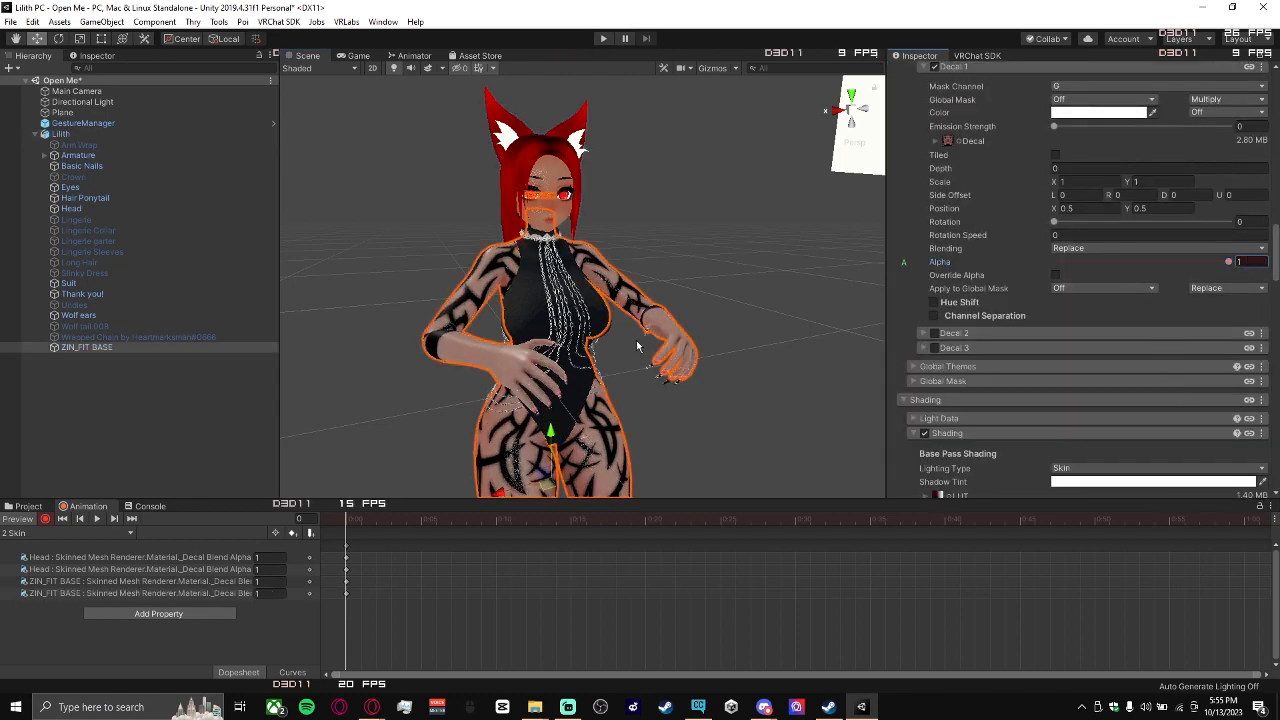
left_click(48, 521)
left_click(19, 521)
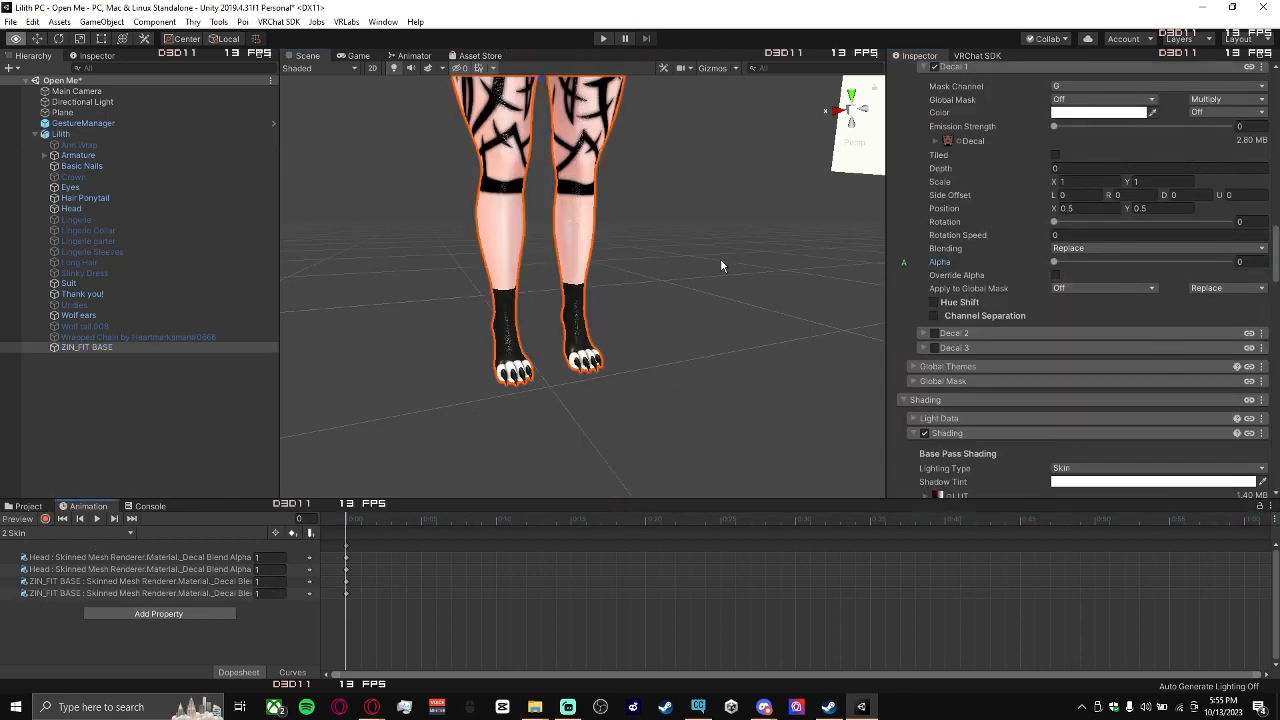
mouse_move(720, 264)
right_mouse_down()
mouse_move(721, 395)
mouse_move(727, 293)
mouse_move(714, 331)
mouse_move(710, 290)
mouse_move(706, 357)
mouse_move(707, 254)
mouse_move(706, 276)
right_mouse_up()
key("s")
key("s")
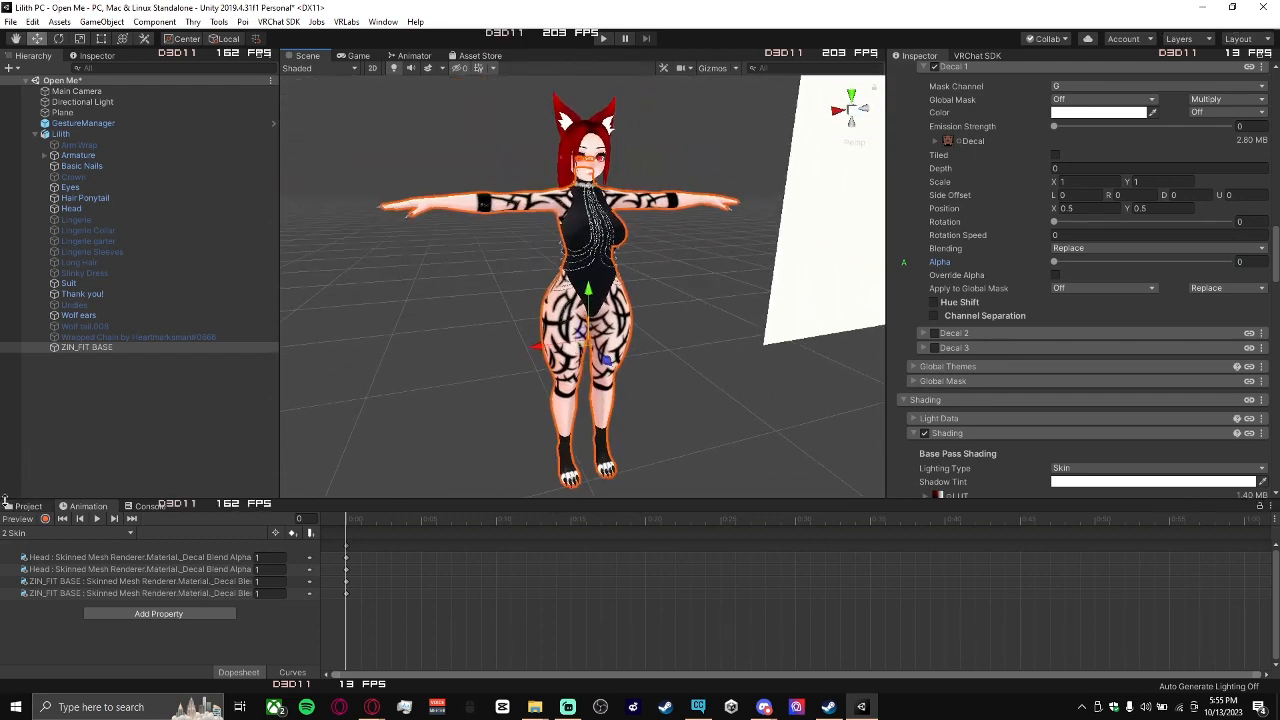
Add a new layer named Skin Shift to the FxControl animator controller.
left_click(28, 506)
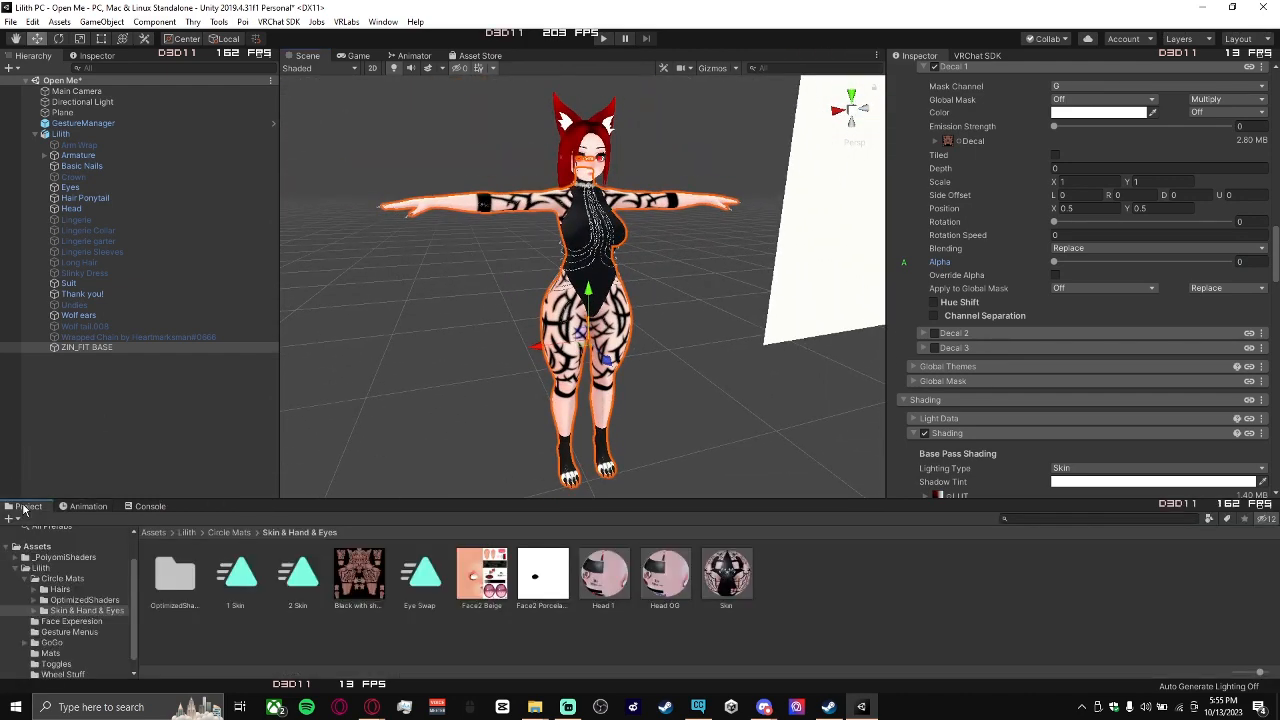
left_click(413, 56)
left_click(496, 83)
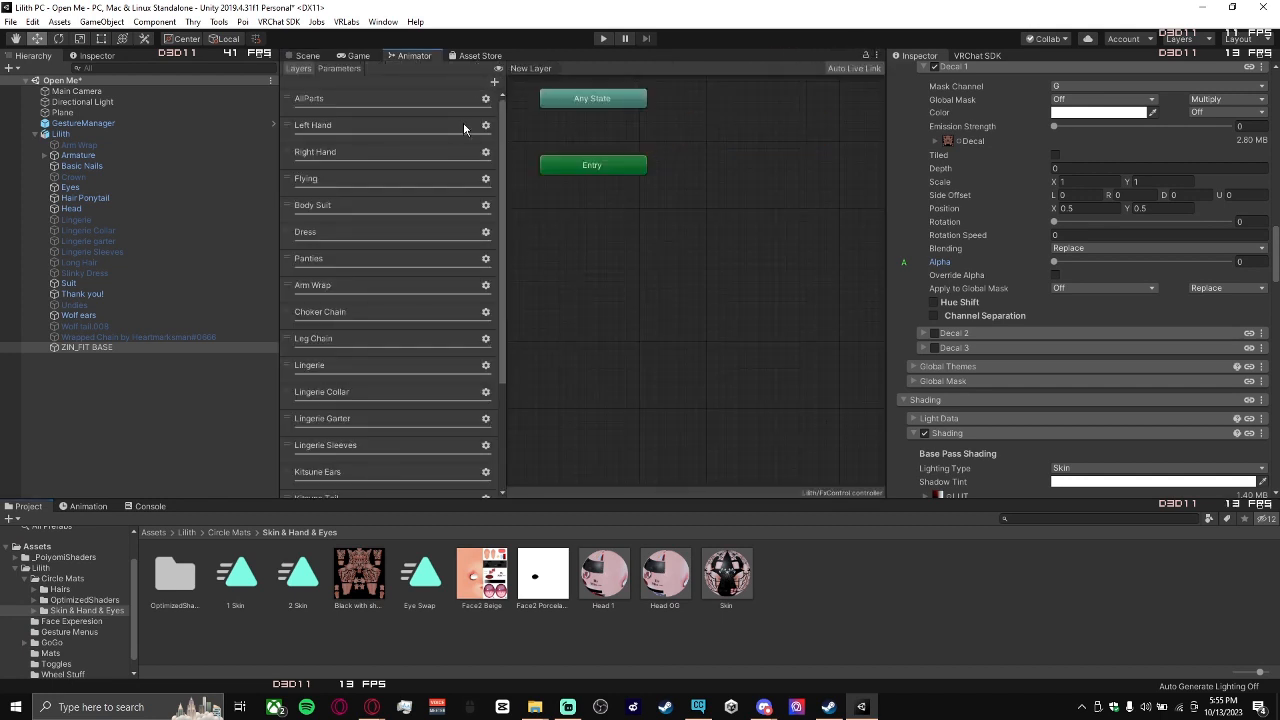
type("Skin Shift")
key("Return")
scroll(454, 152, "down", 3)
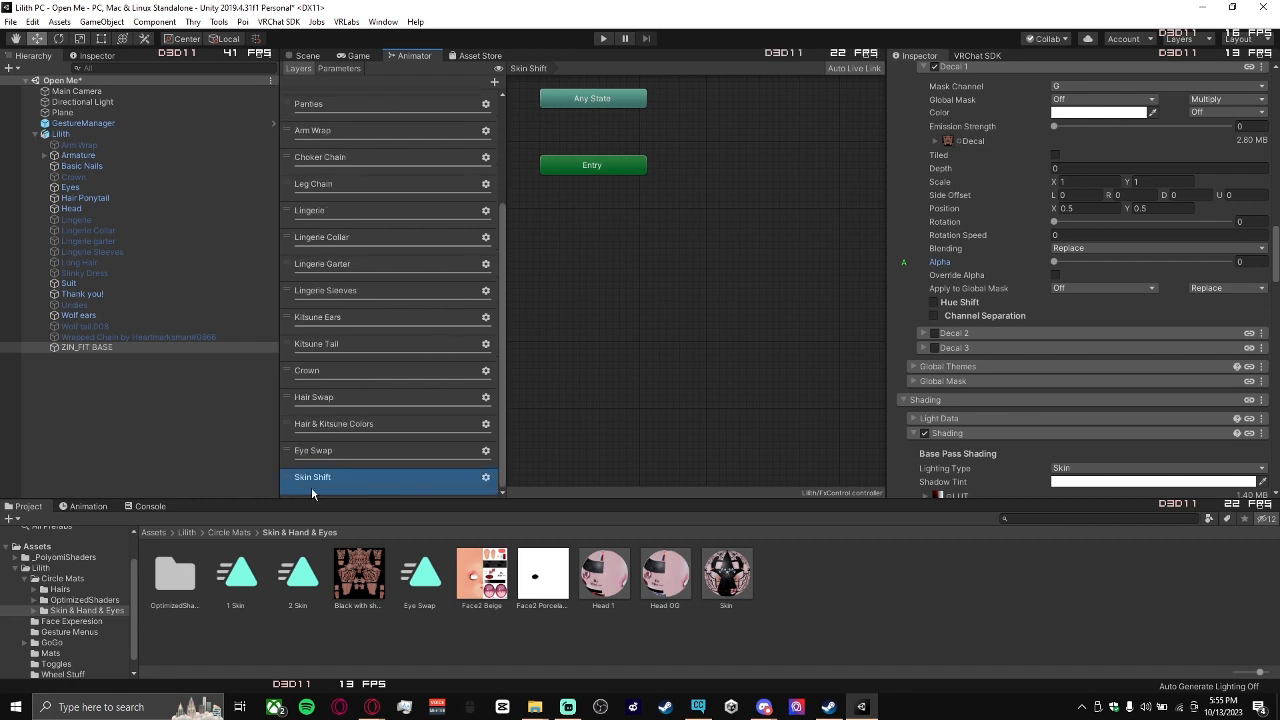
Raise the weight of the Skin Shift layer to its maximum.
double_click(321, 478)
left_click(469, 475)
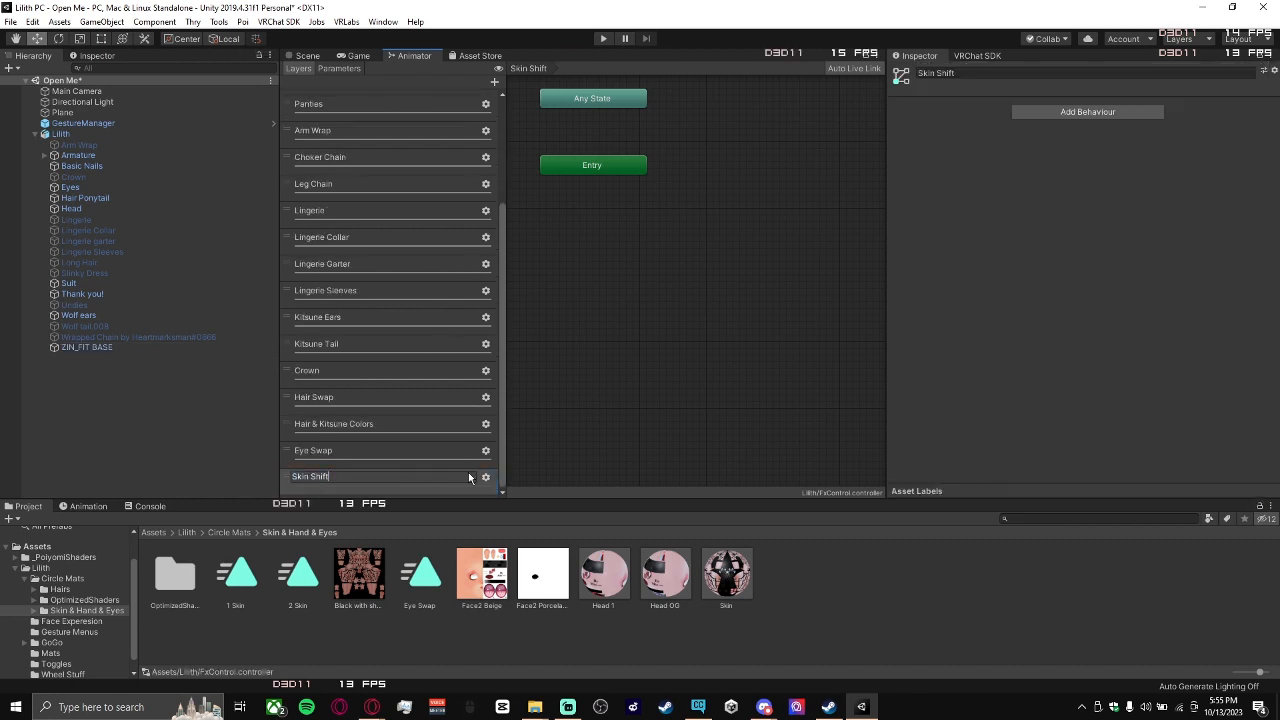
left_click(490, 476)
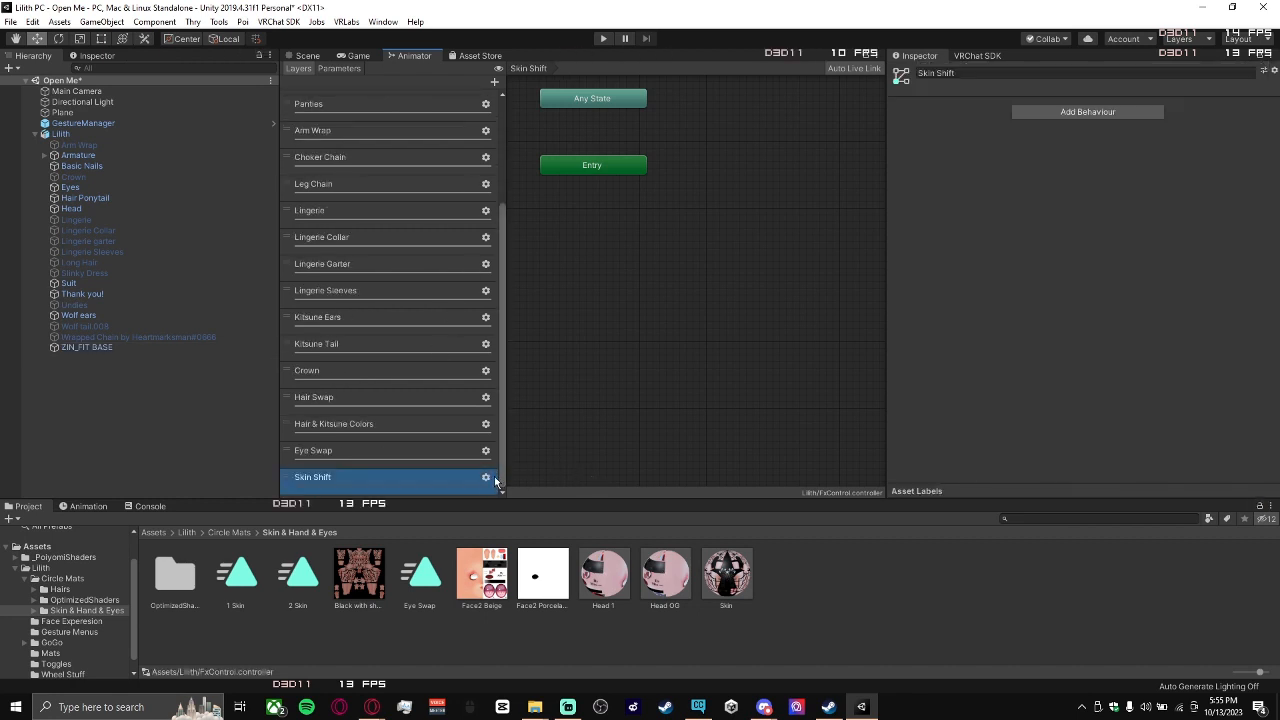
left_click(487, 478)
left_click_drag(566, 477, 715, 468)
left_click(713, 462)
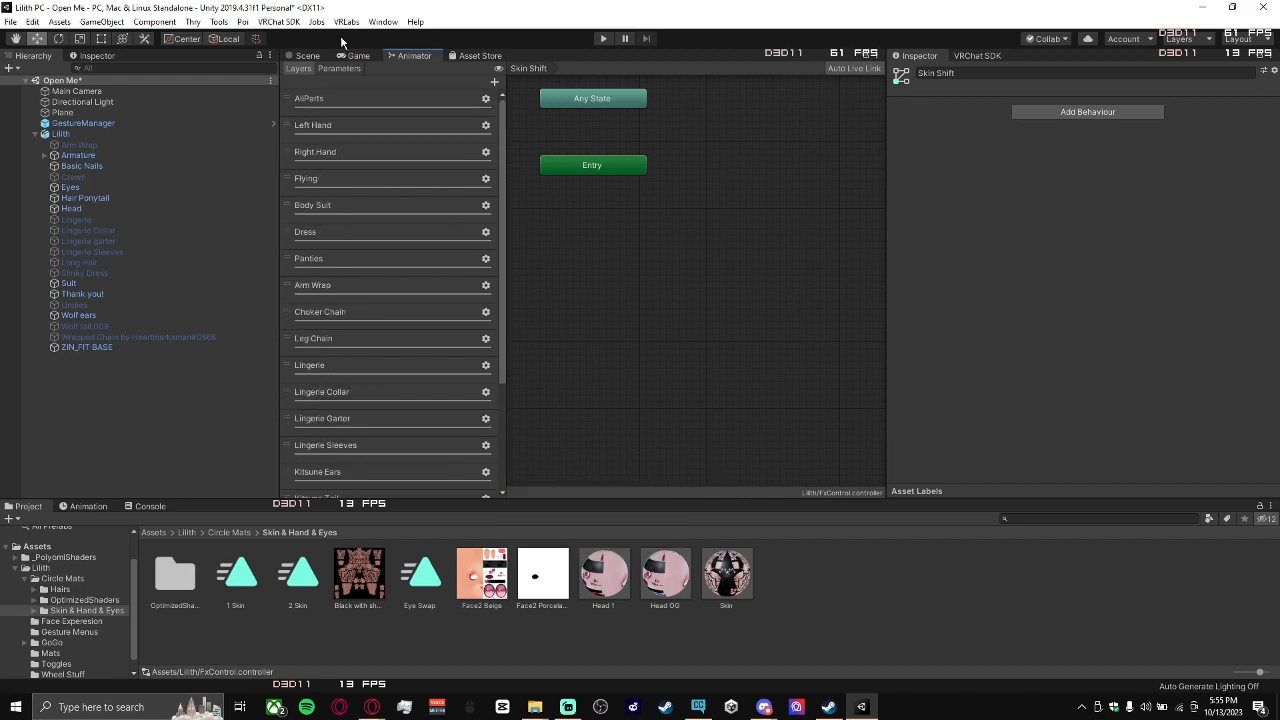
Add a Float parameter named Skin Shift to the FxControl animator controller.
left_click(339, 69)
left_click(490, 81)
left_click(491, 97)
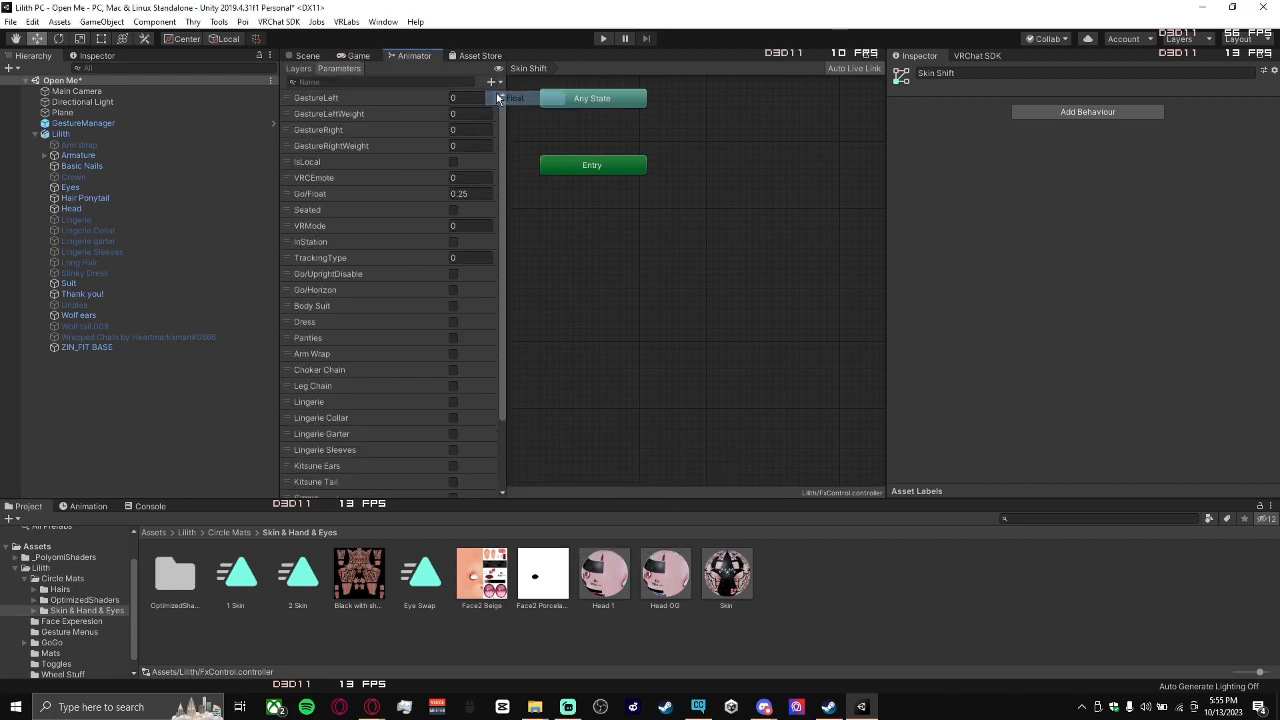
scroll(400, 250, "down", 3)
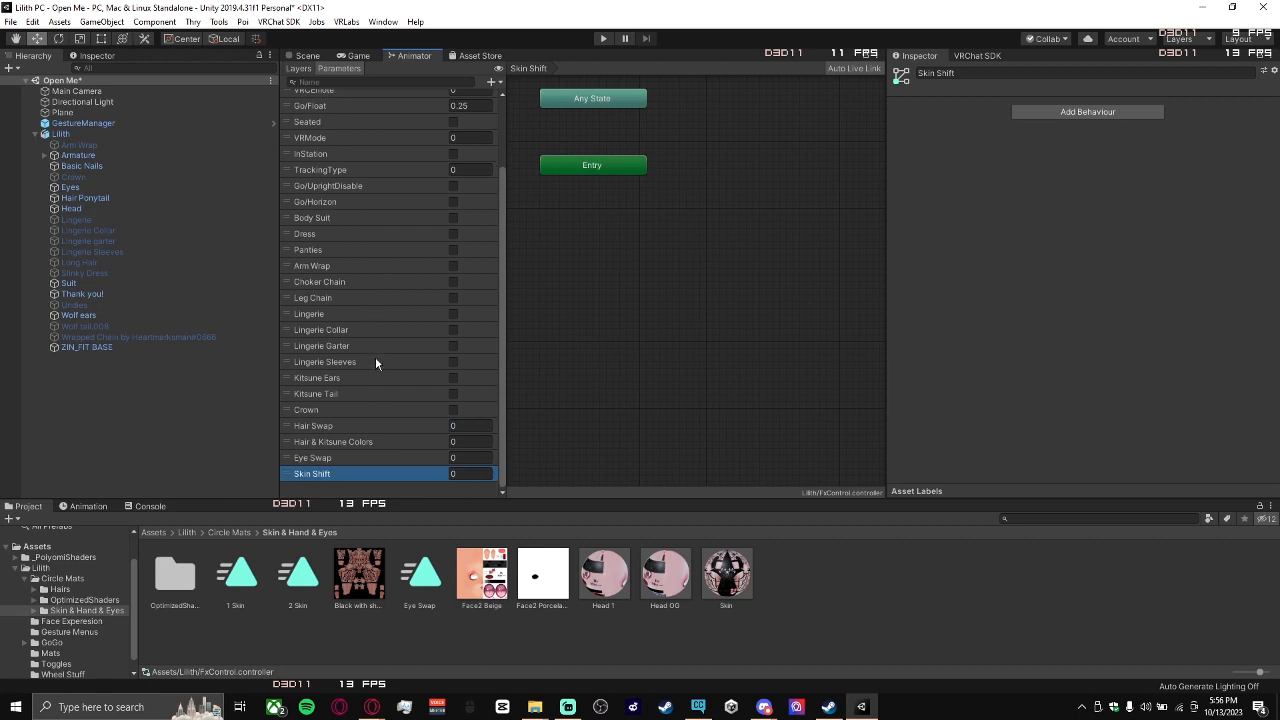
Create a state from a new blend tree in the Skin Shift layer, open it and select its Blend Tree node.
left_click(298, 68)
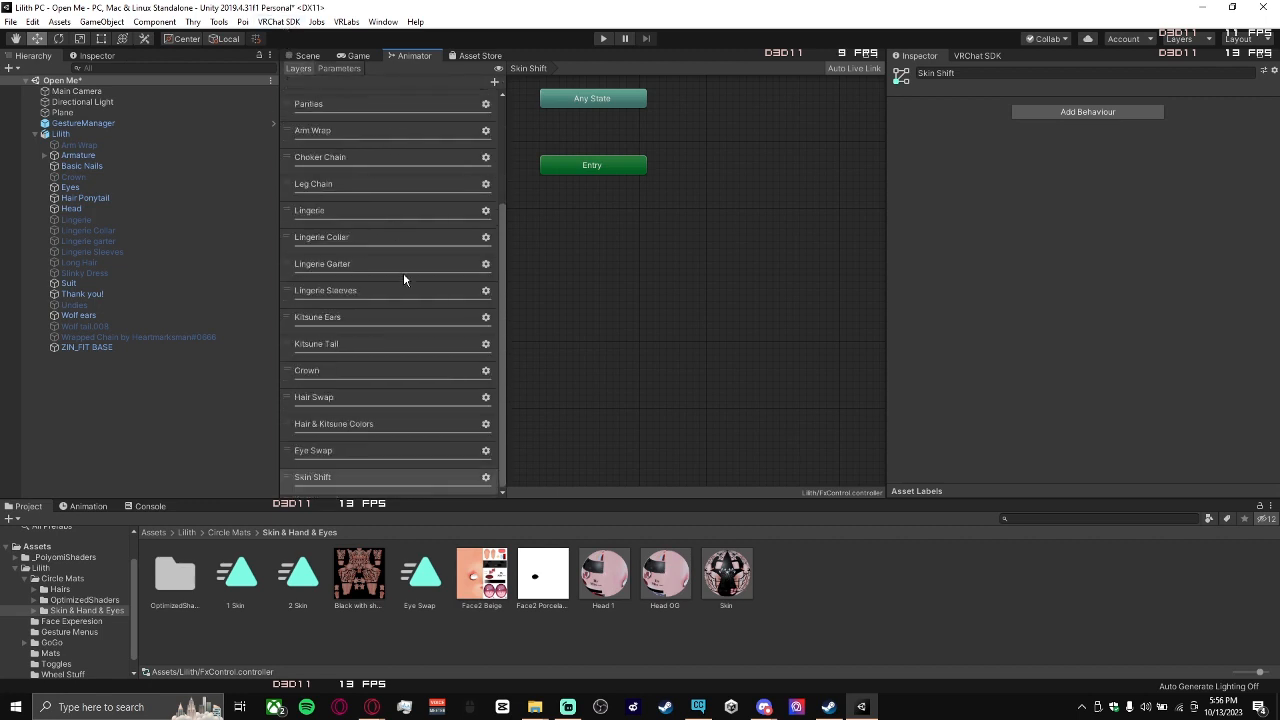
middle_click_drag(718, 146, 696, 267)
scroll(696, 267, "down", 3)
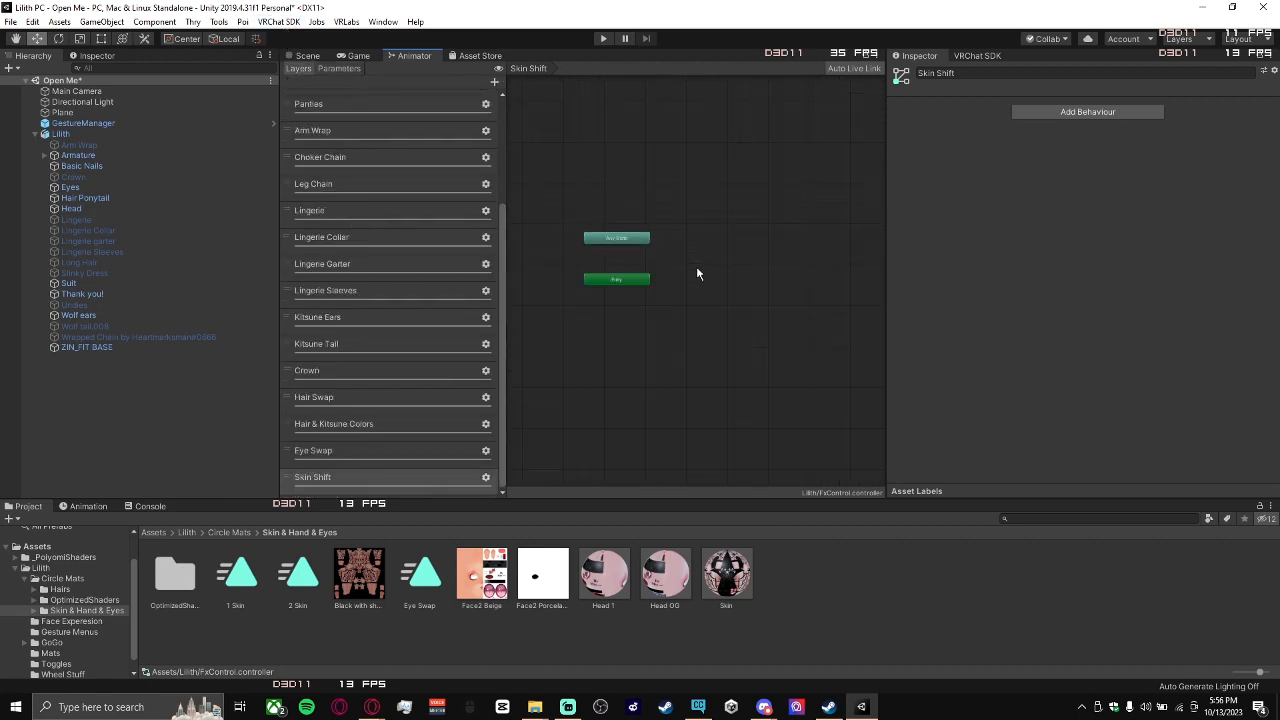
left_click(328, 476)
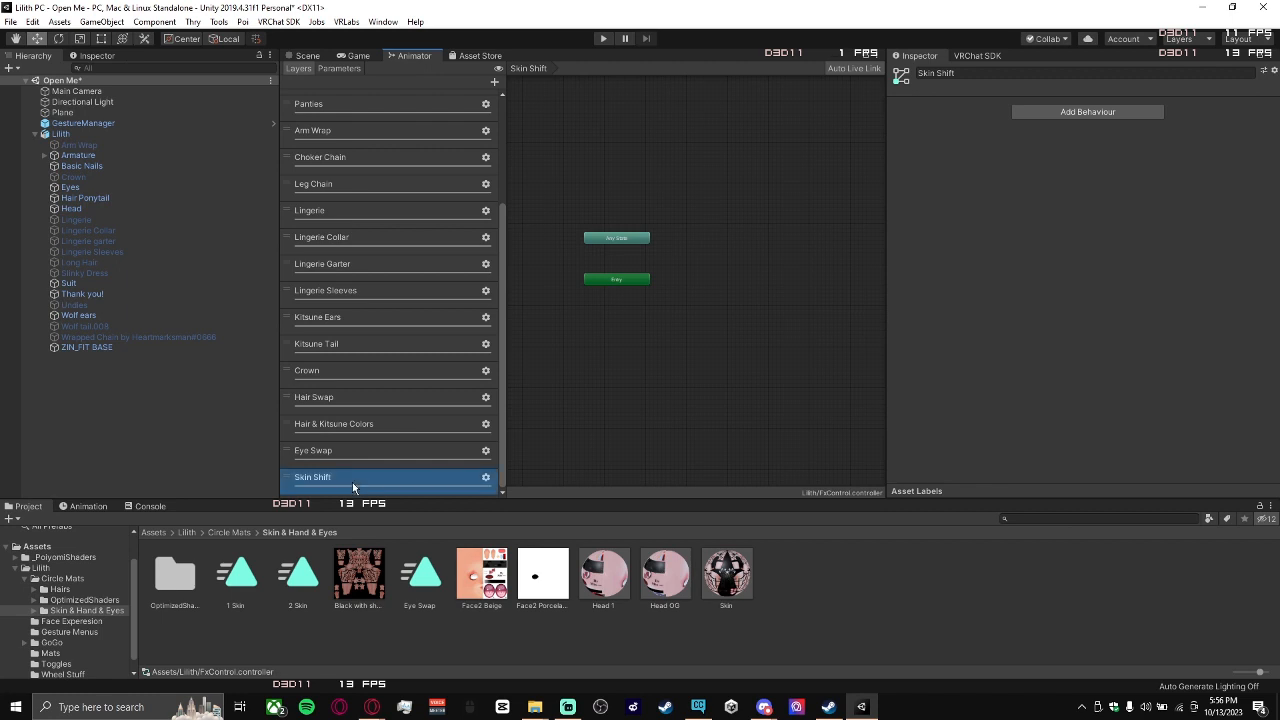
right_click(676, 257)
mouse_move(704, 266)
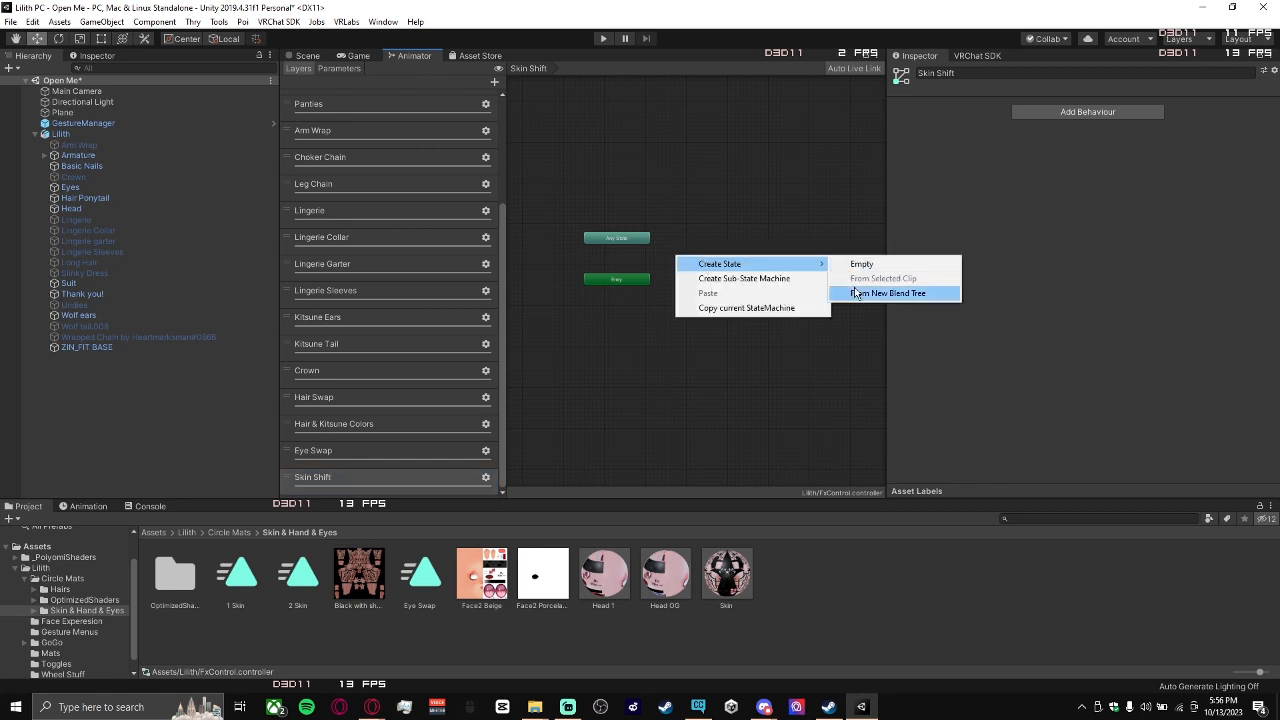
left_click(865, 293)
double_click(678, 296)
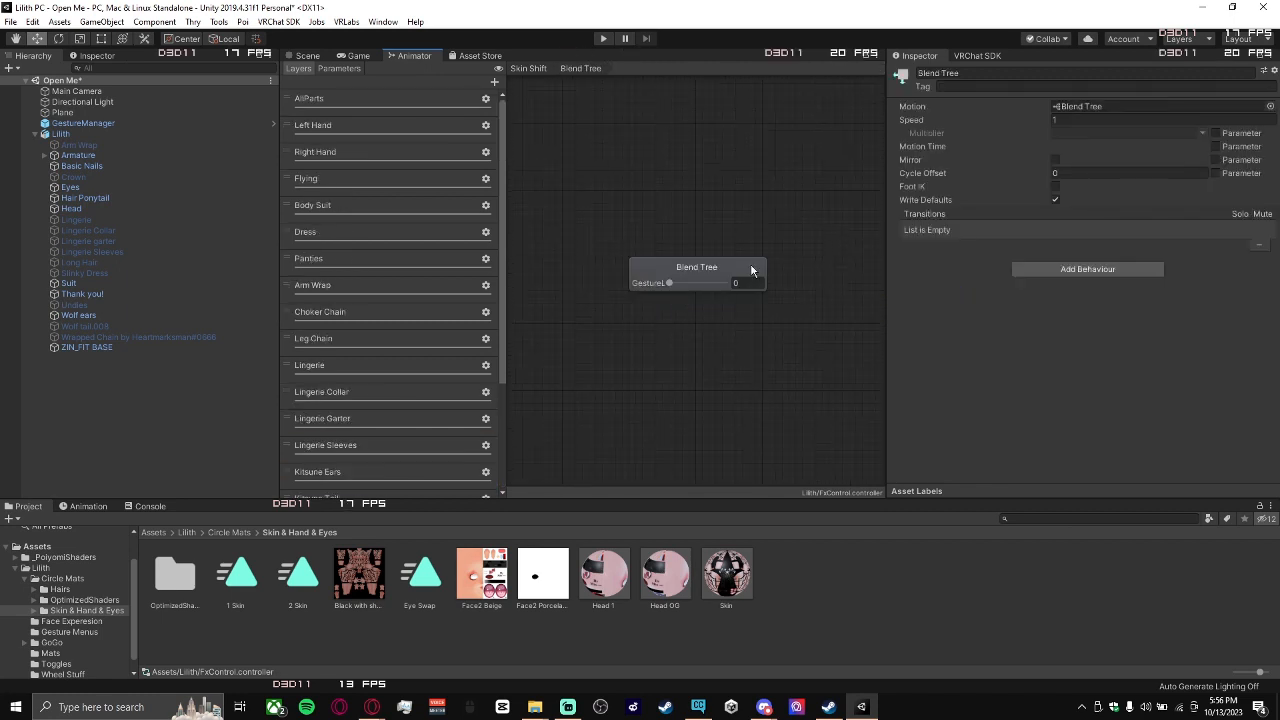
left_click(669, 291)
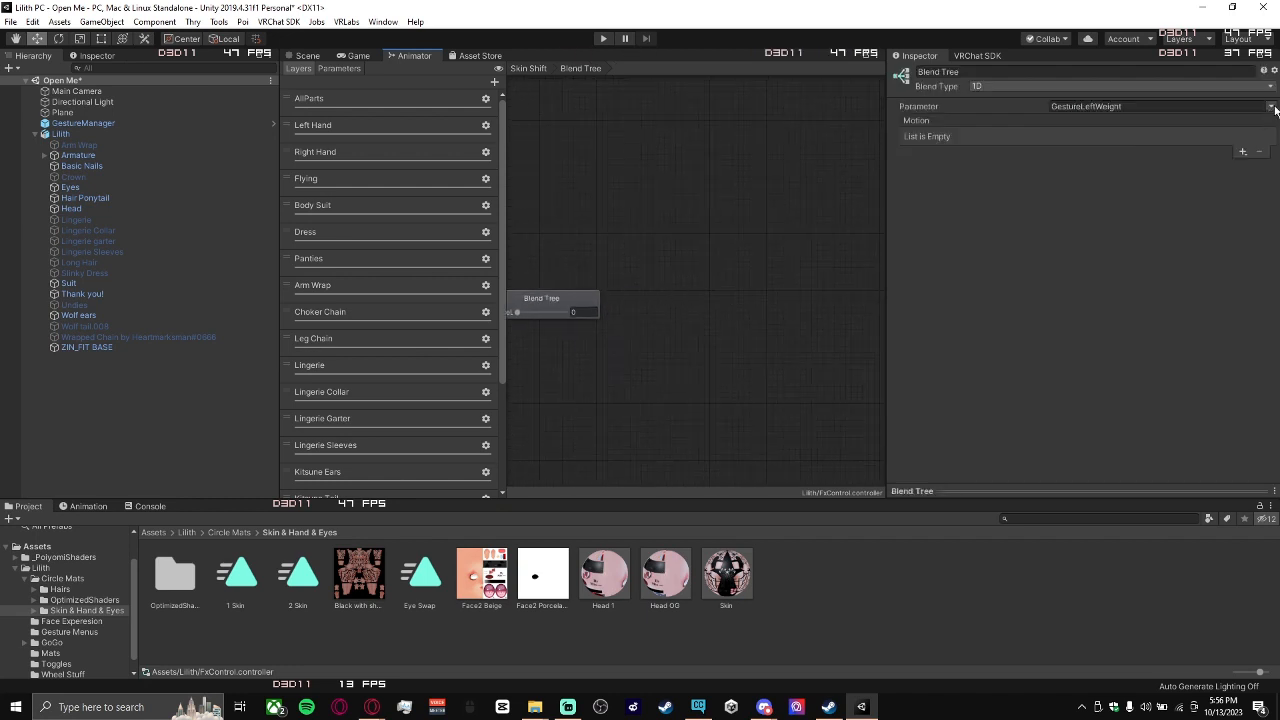
Set the blend tree's parameter to Skin Shift and add two motion fields.
left_click(1272, 106)
left_click(1208, 206)
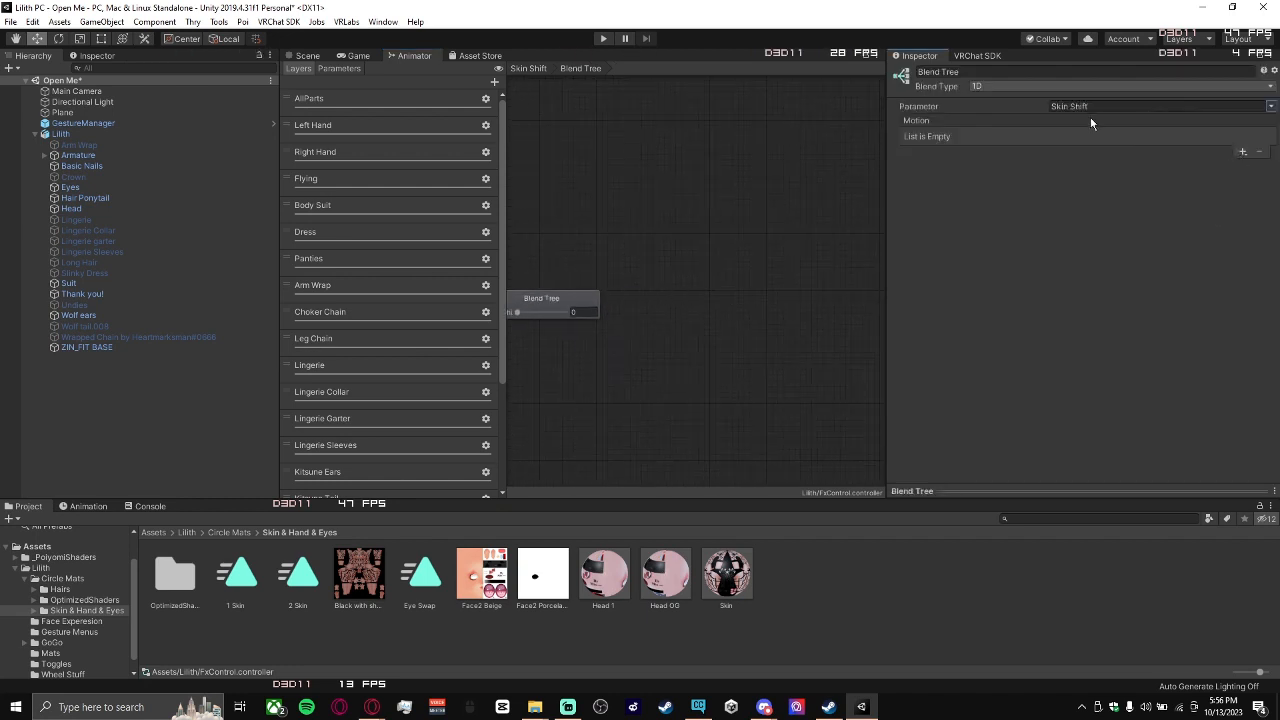
left_click(1242, 152)
left_click(1225, 166)
left_click(1242, 196)
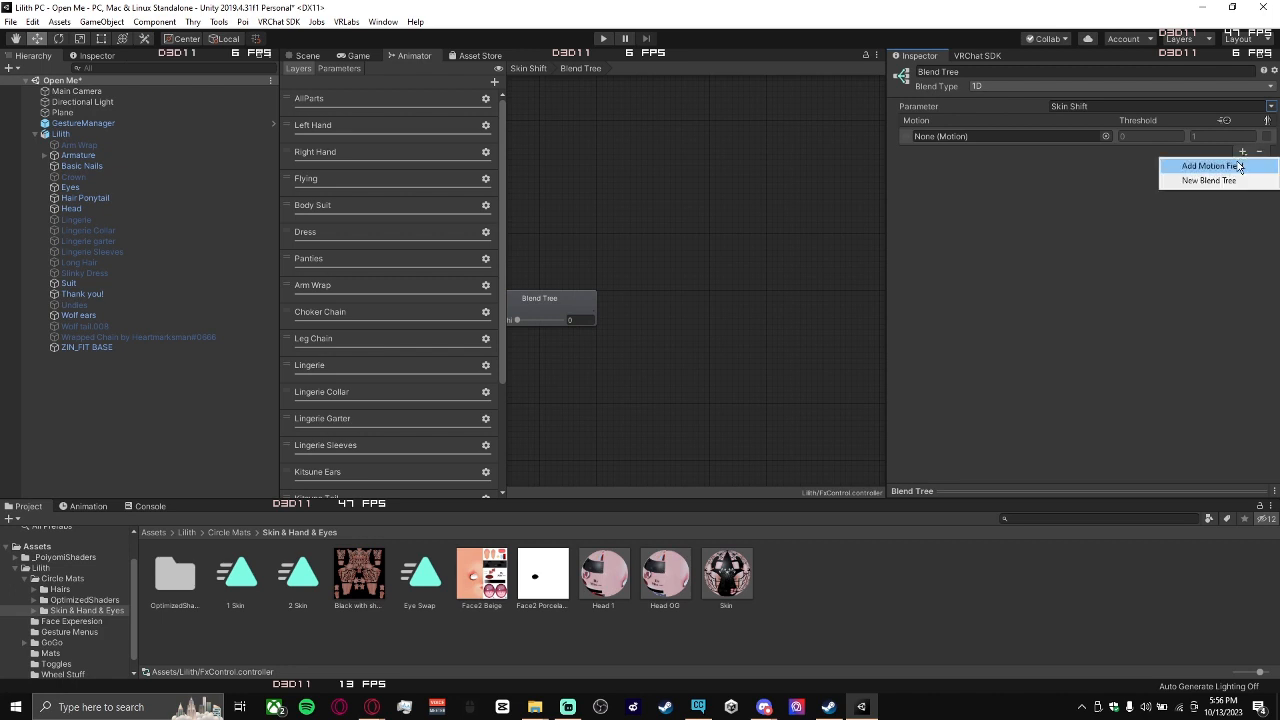
left_click(1225, 166)
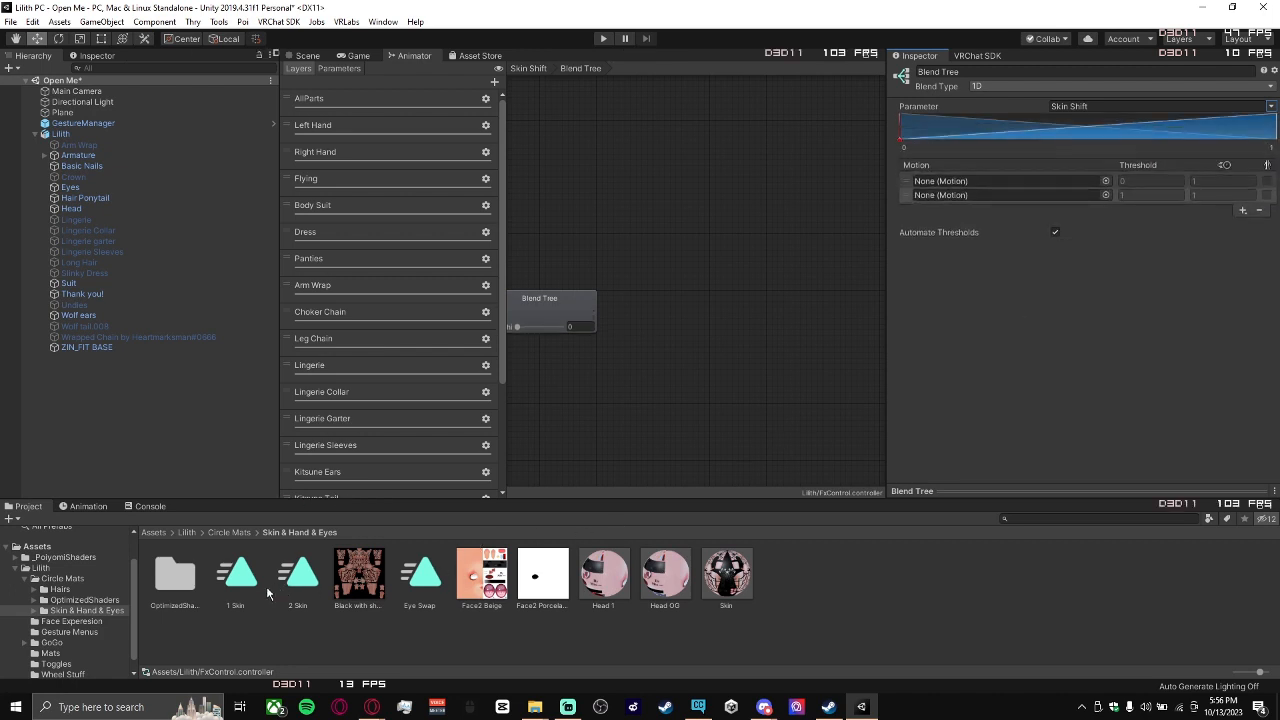
Assign the 1 Skin animation to the blend tree's first motion field and 2 Skin to the second.
left_click_drag(245, 578, 941, 182)
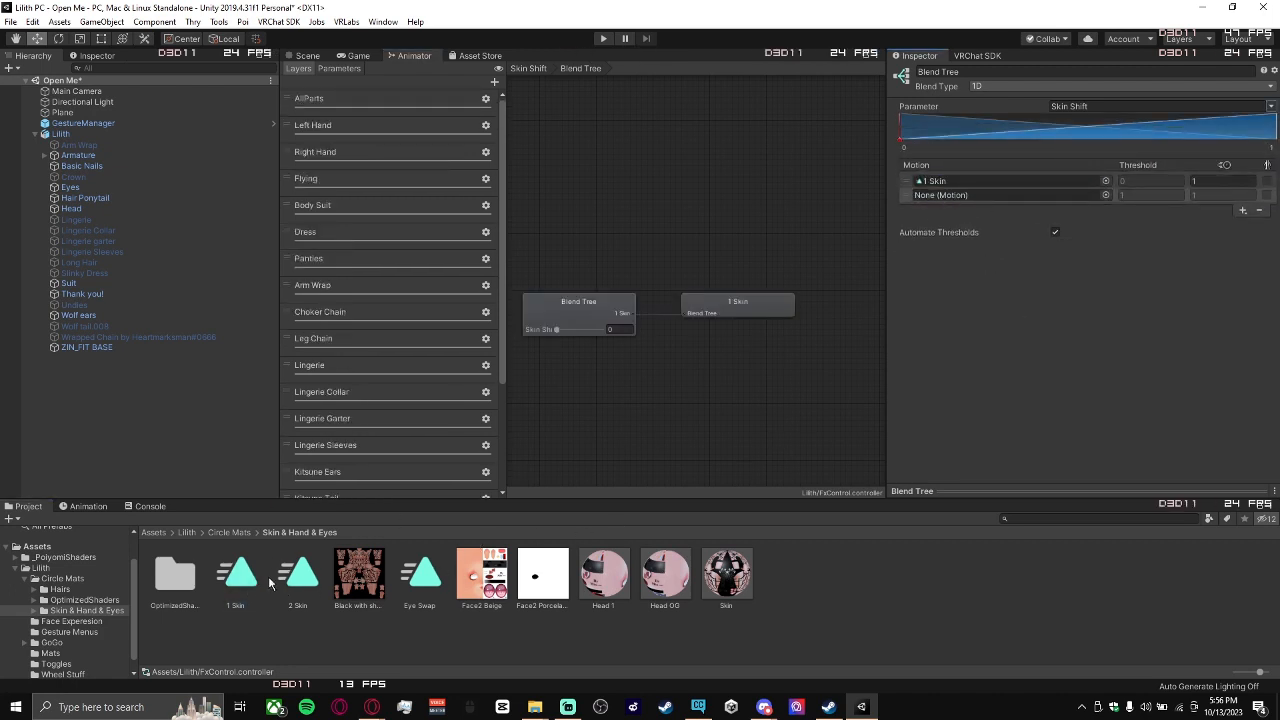
left_click_drag(296, 578, 940, 196)
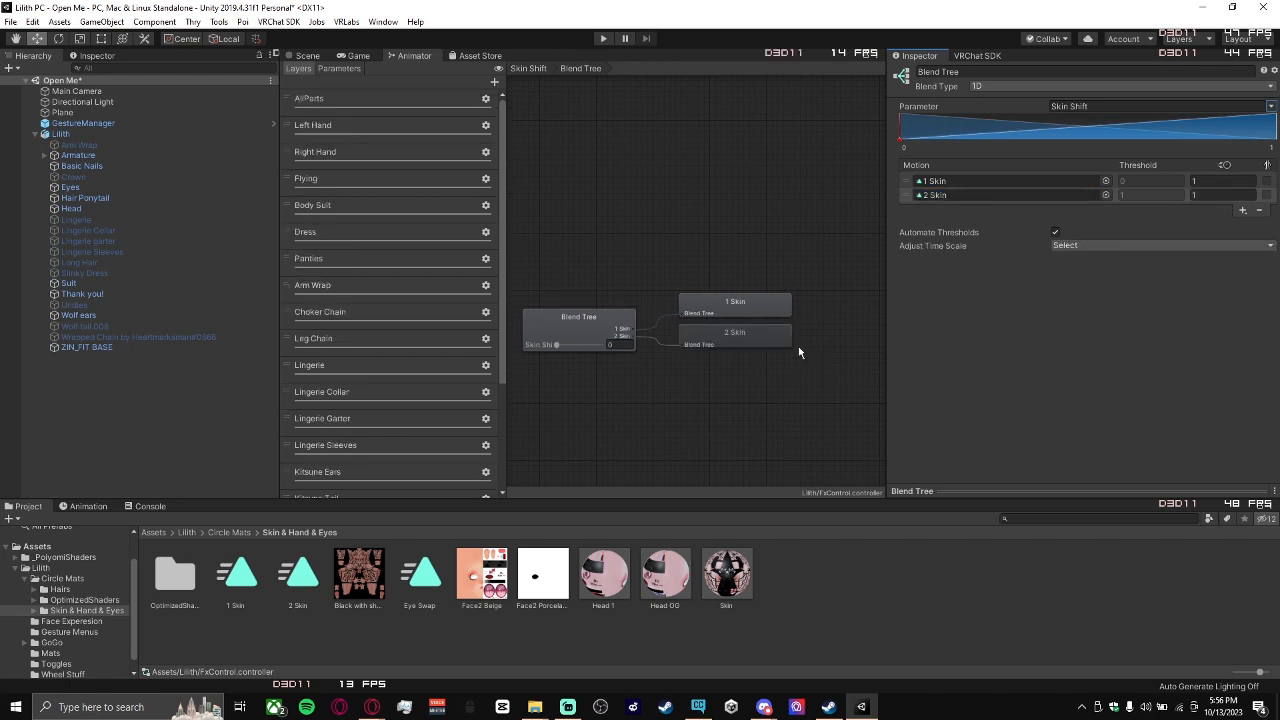
scroll(364, 480, "down", 4)
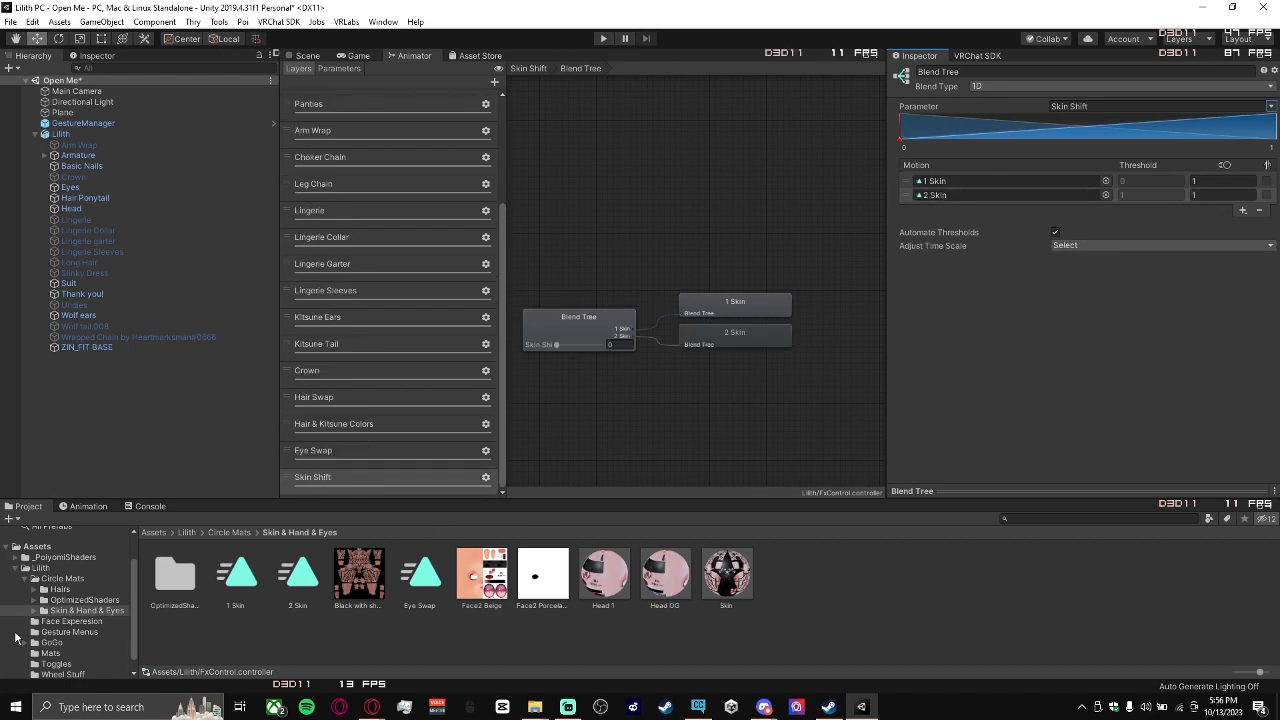
Add an expression parameter named Skin Shift at the end of the DefaultExpressionParameters asset in Gesture Menus.
left_click(89, 633)
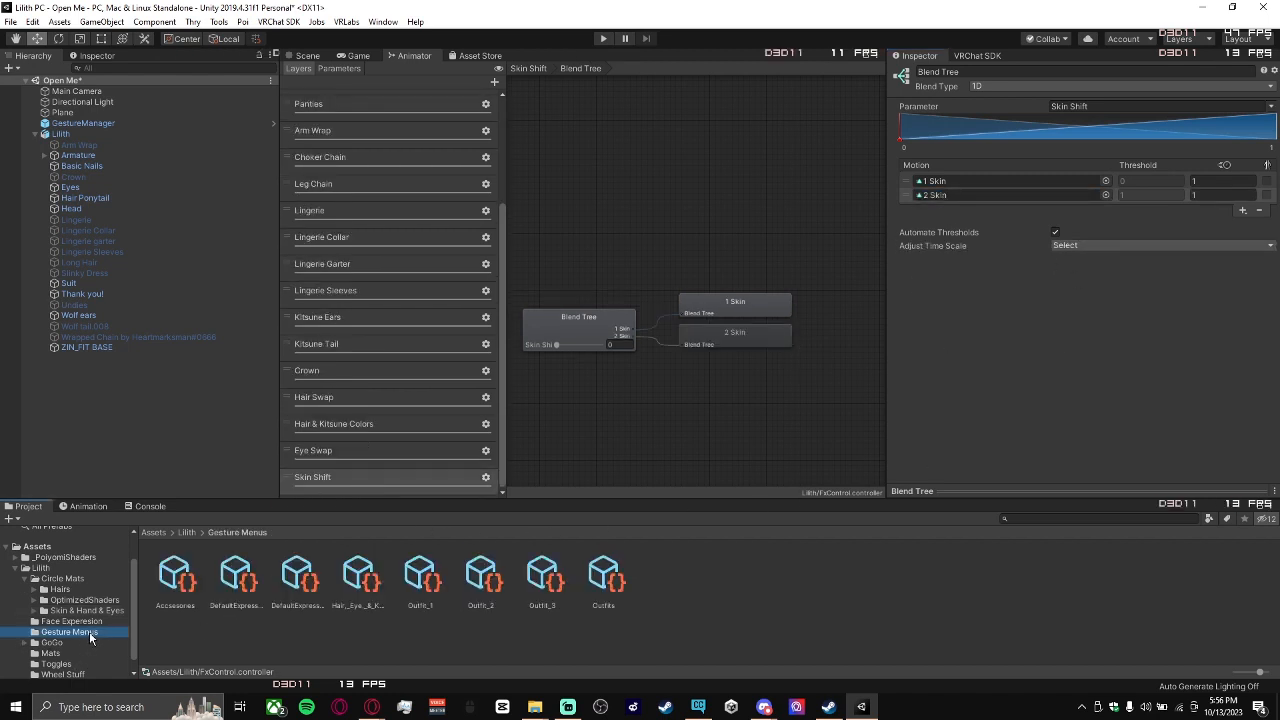
left_click(220, 582)
scroll(961, 376, "down", 10)
scroll(961, 200, "up", 9)
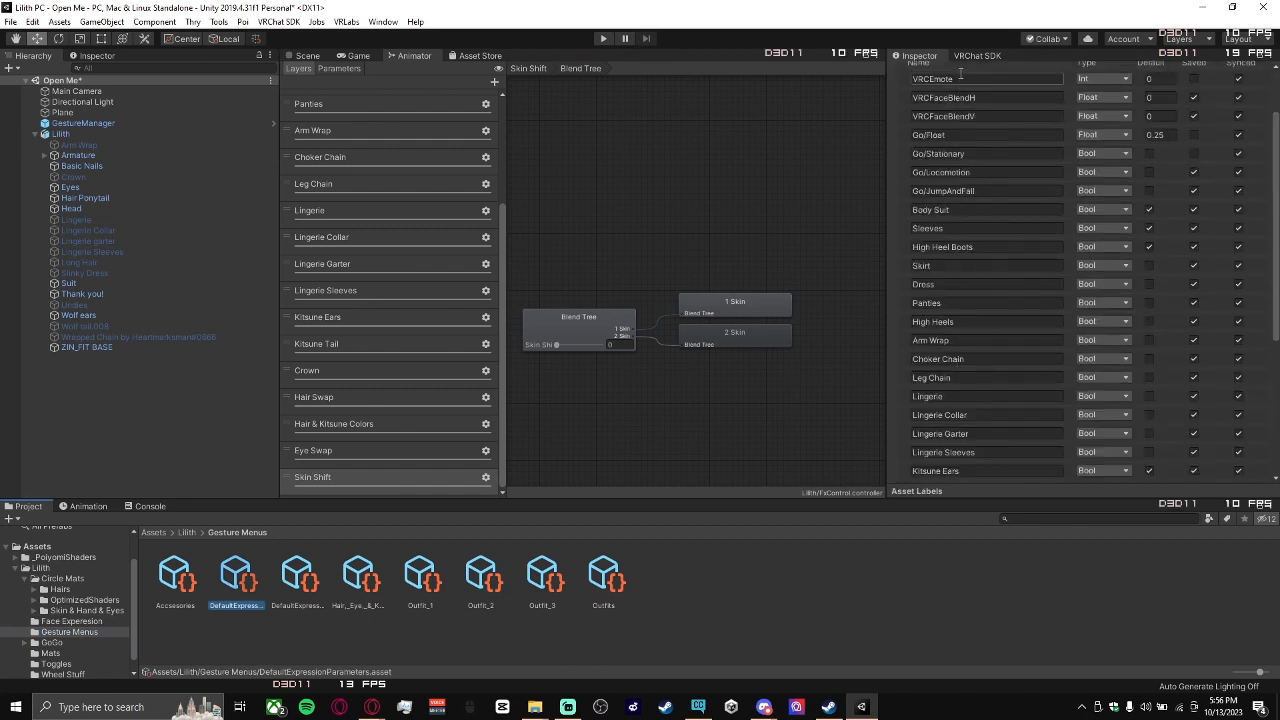
scroll(945, 104, "up", 2)
scroll(1008, 291, "down", 8)
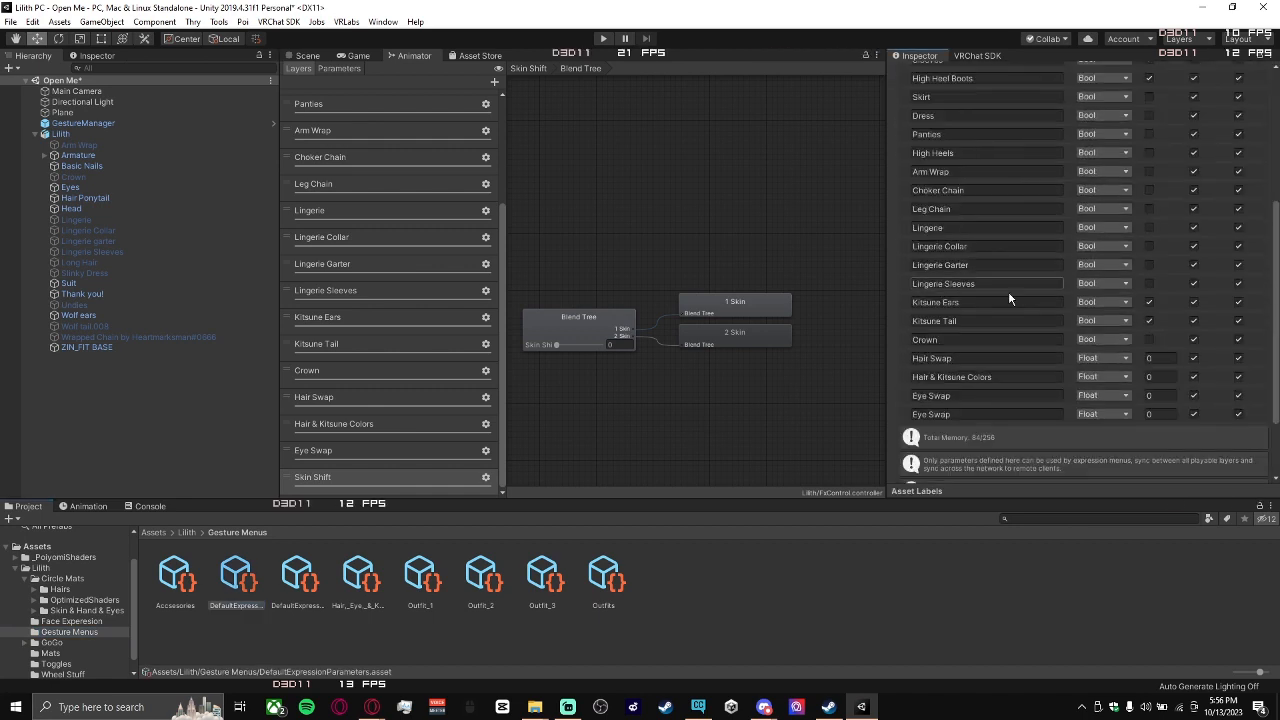
left_click(990, 416)
type("Skin Shift")
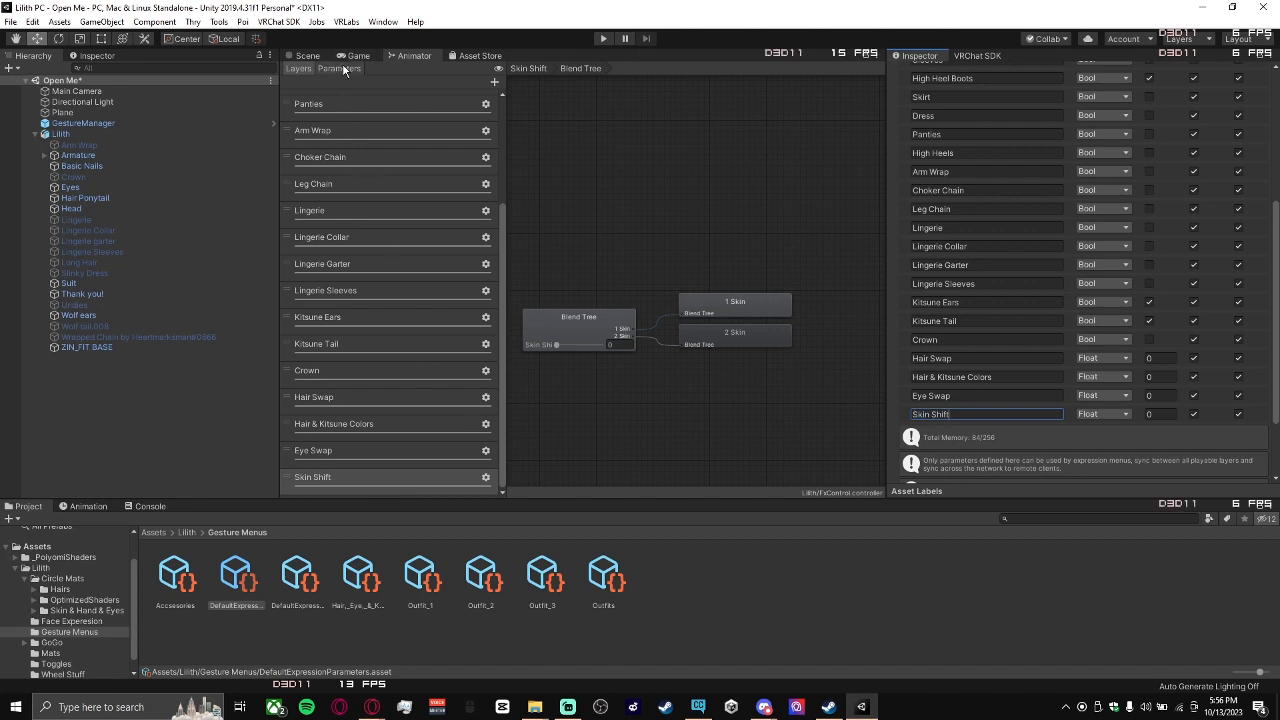
Check the Skin Shift expression parameter against the animator's parameter list and set its type to Float.
left_click(345, 68)
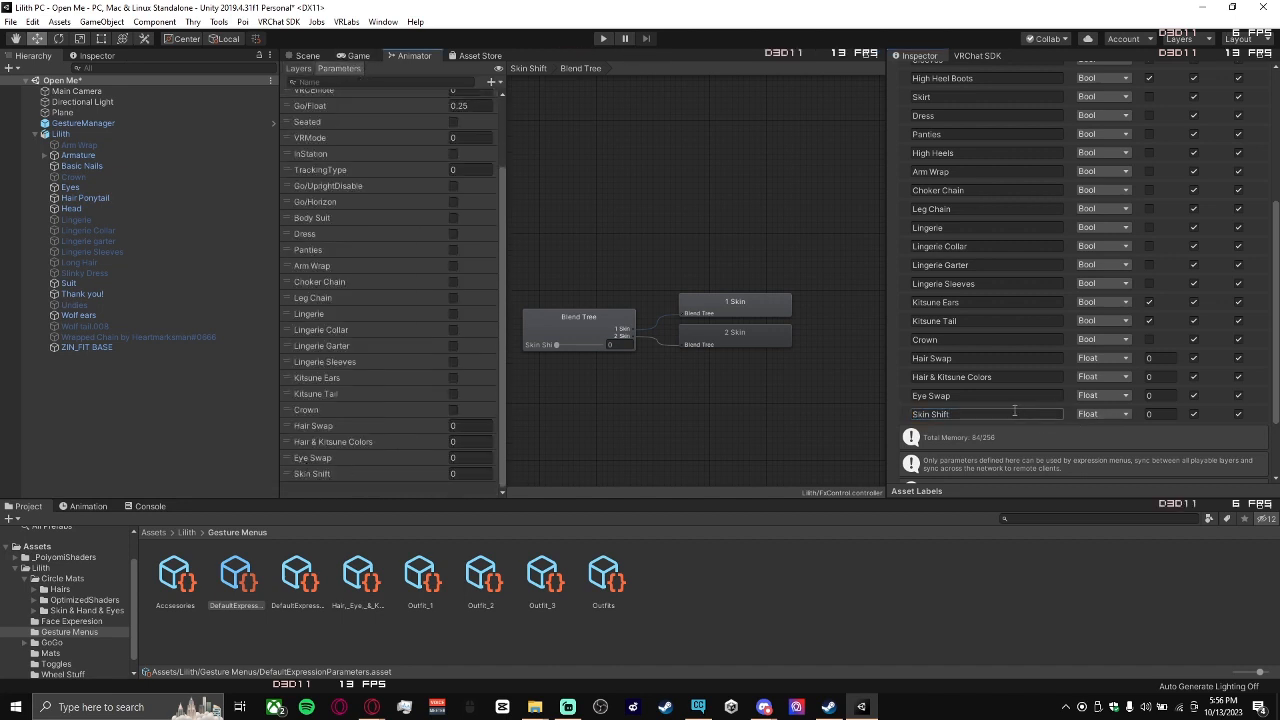
left_click(1077, 415)
left_click(1105, 446)
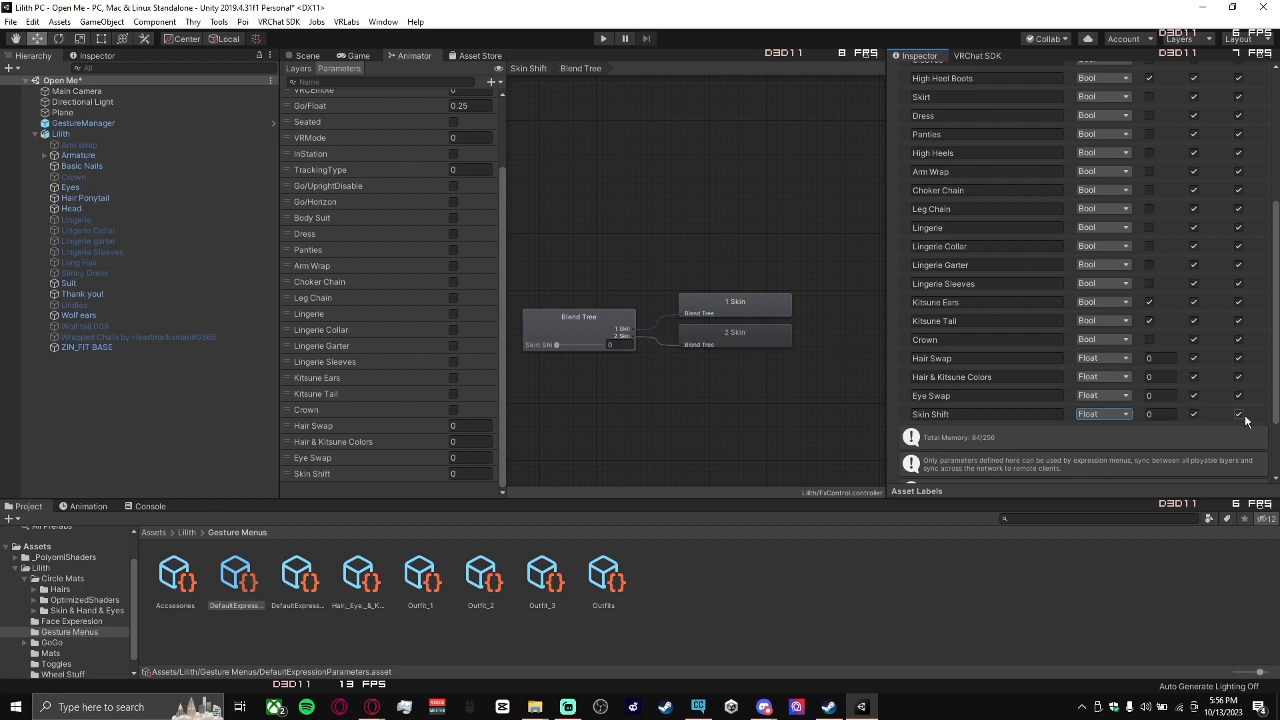
scroll(1143, 400, "up", 5)
scroll(1233, 381, "down", 5)
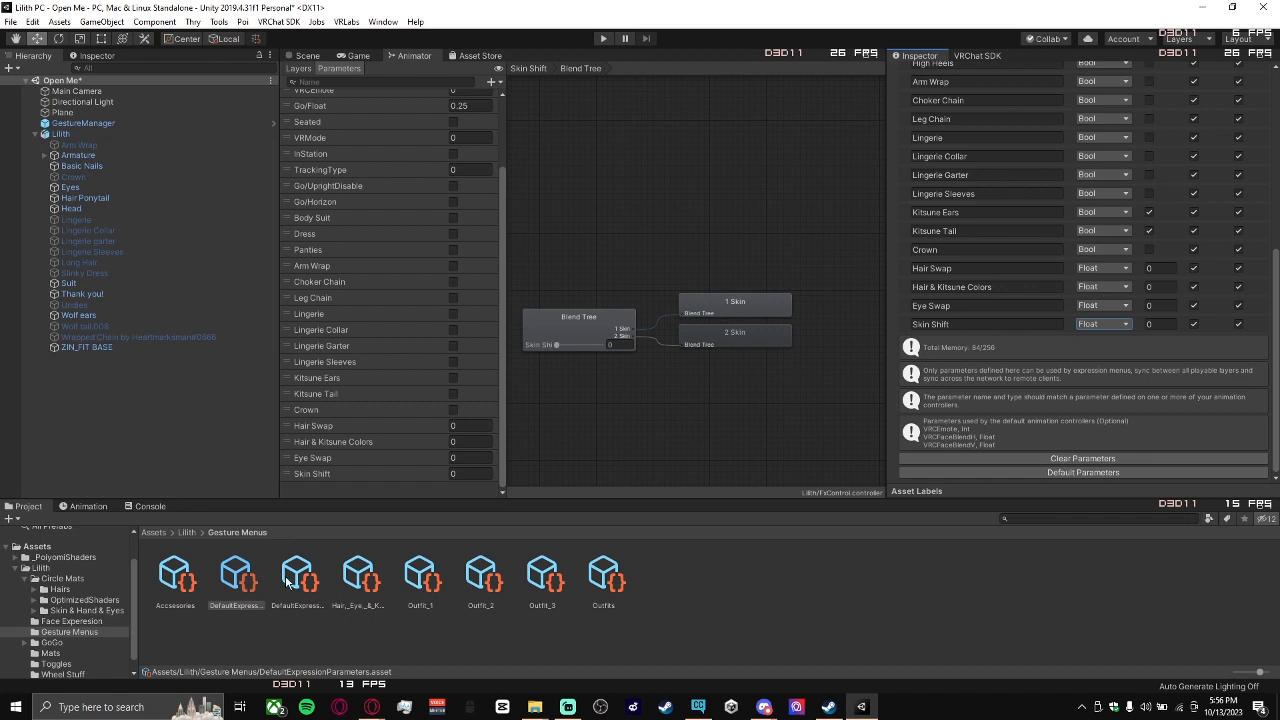
Add a new control named Skin Shift after Hair Swap in the Hair, Eye & Kitsune Stuffs menu asset.
left_click(362, 578)
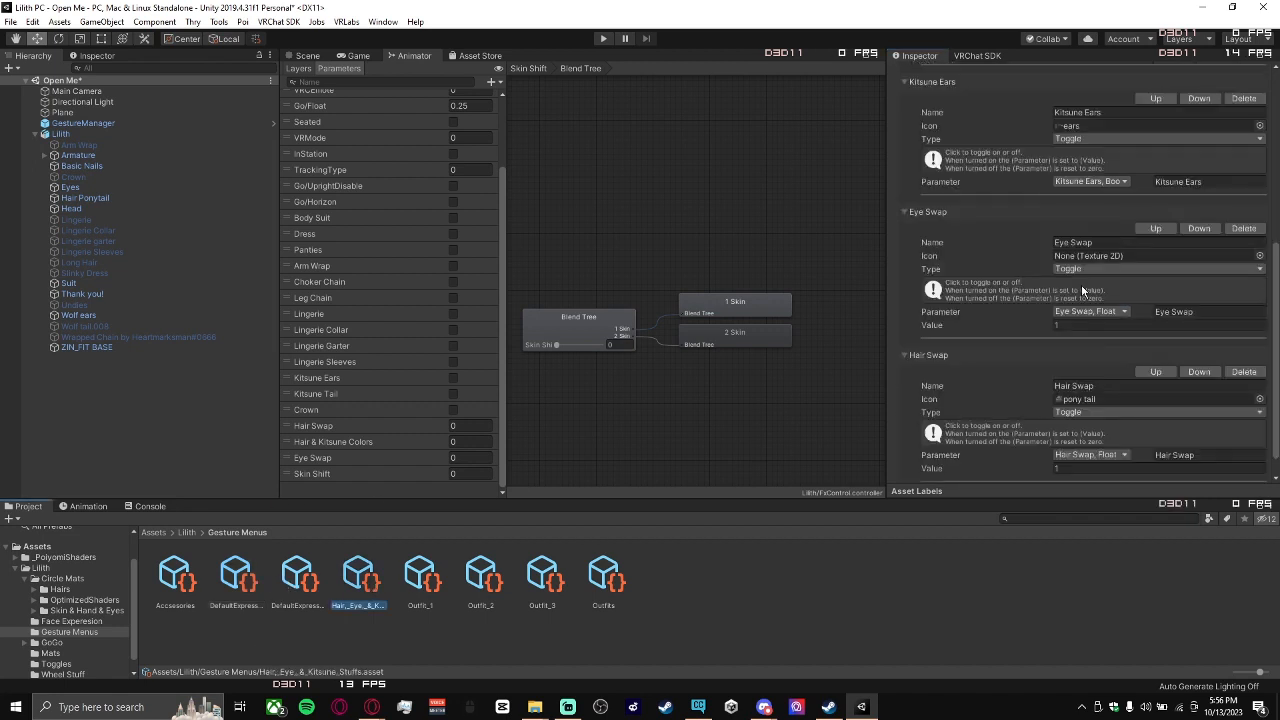
scroll(1081, 284, "up", 5)
scroll(1160, 294, "down", 5)
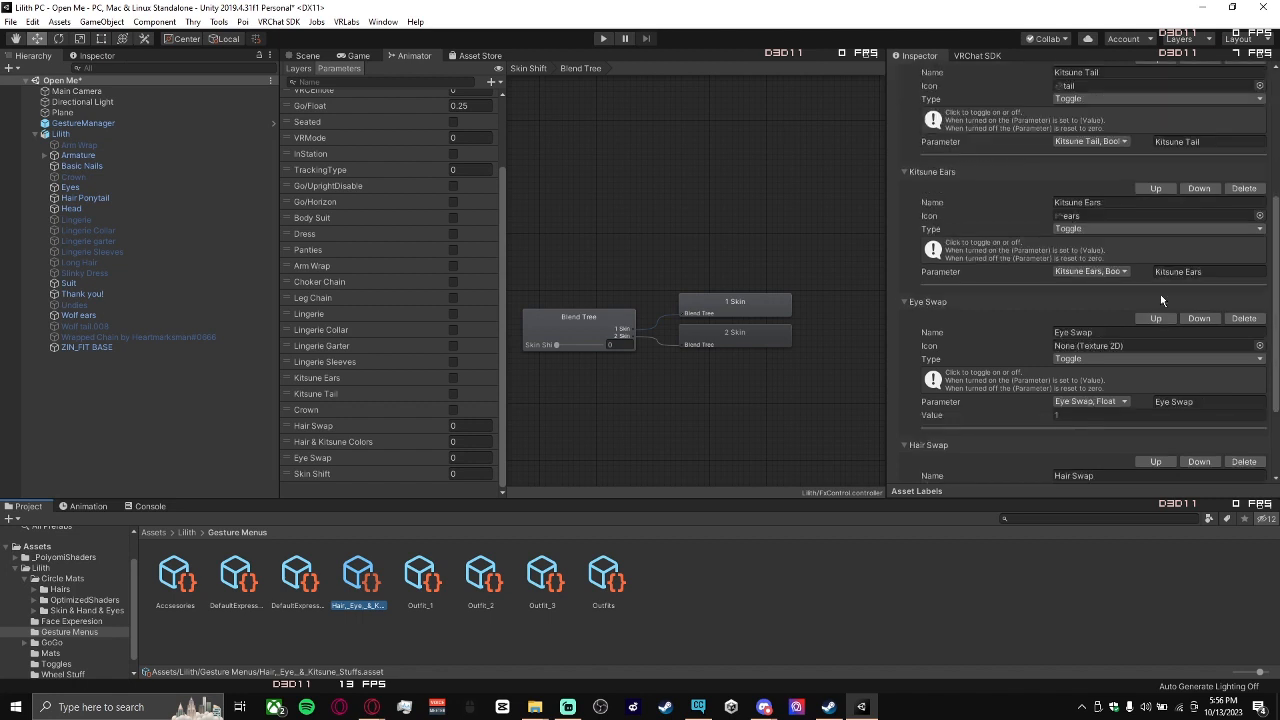
scroll(1118, 440, "down", 1)
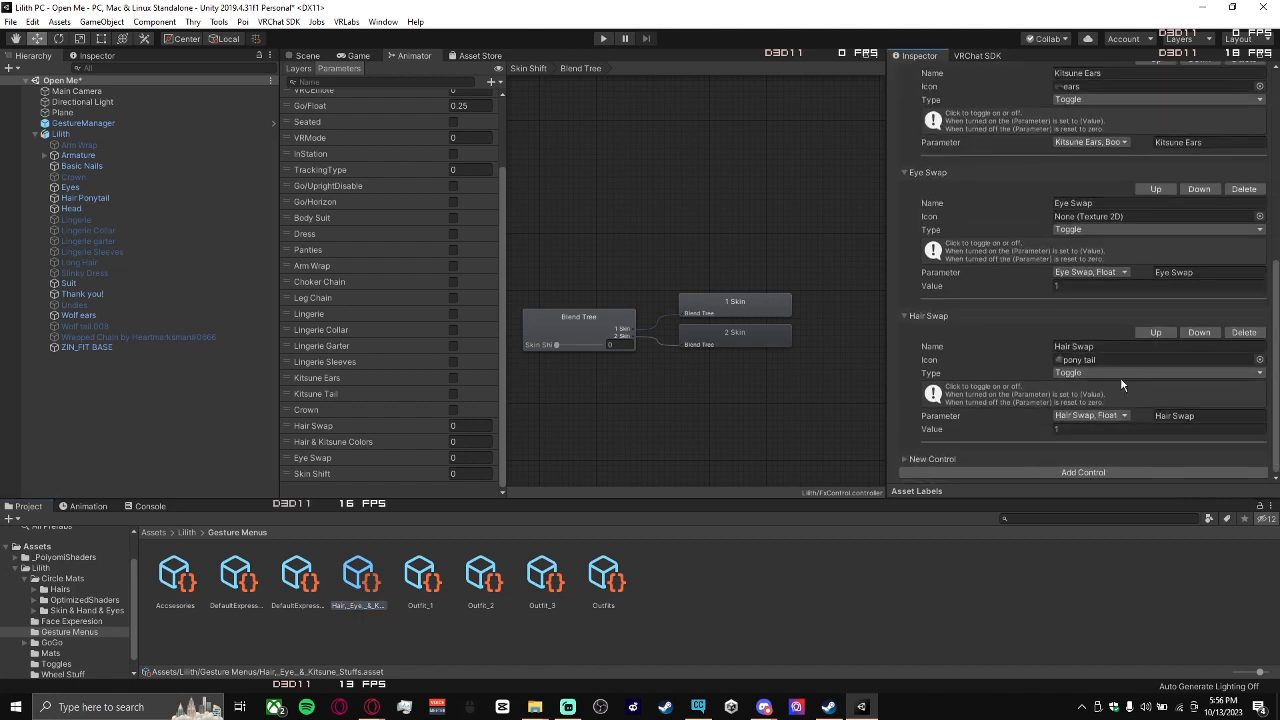
left_click(932, 459)
type("Skin")
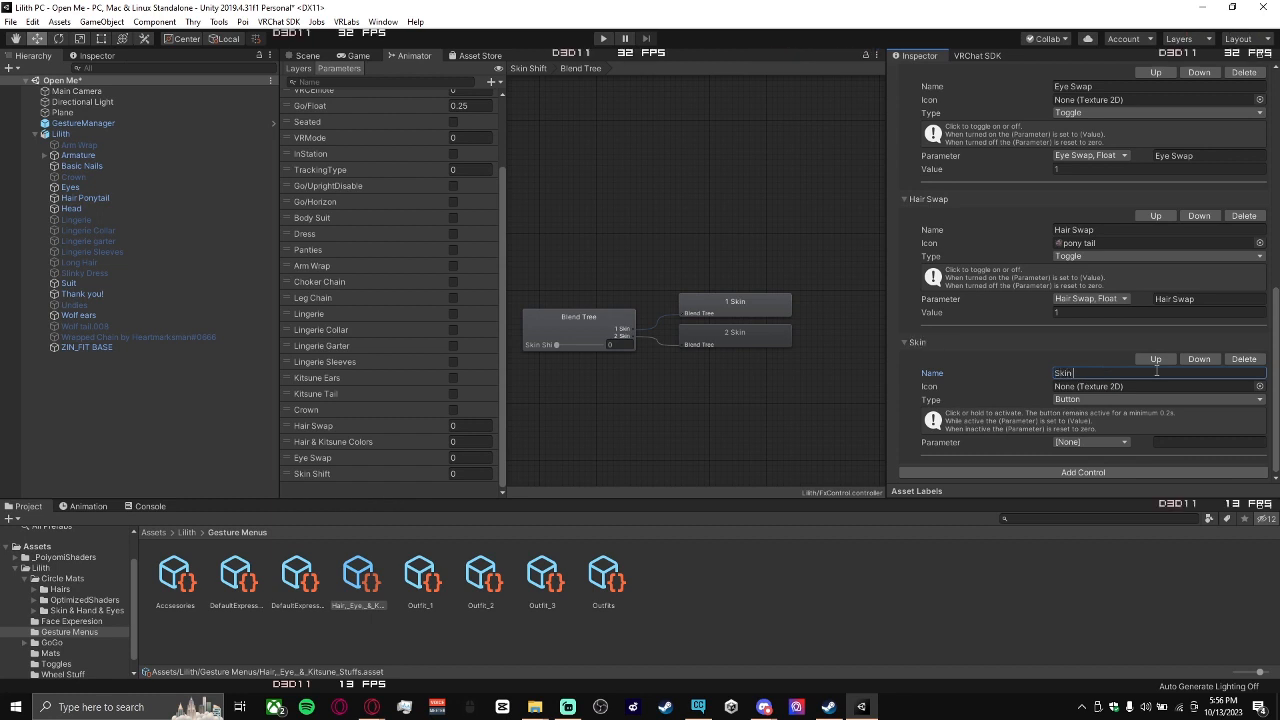
type(" Shoift")
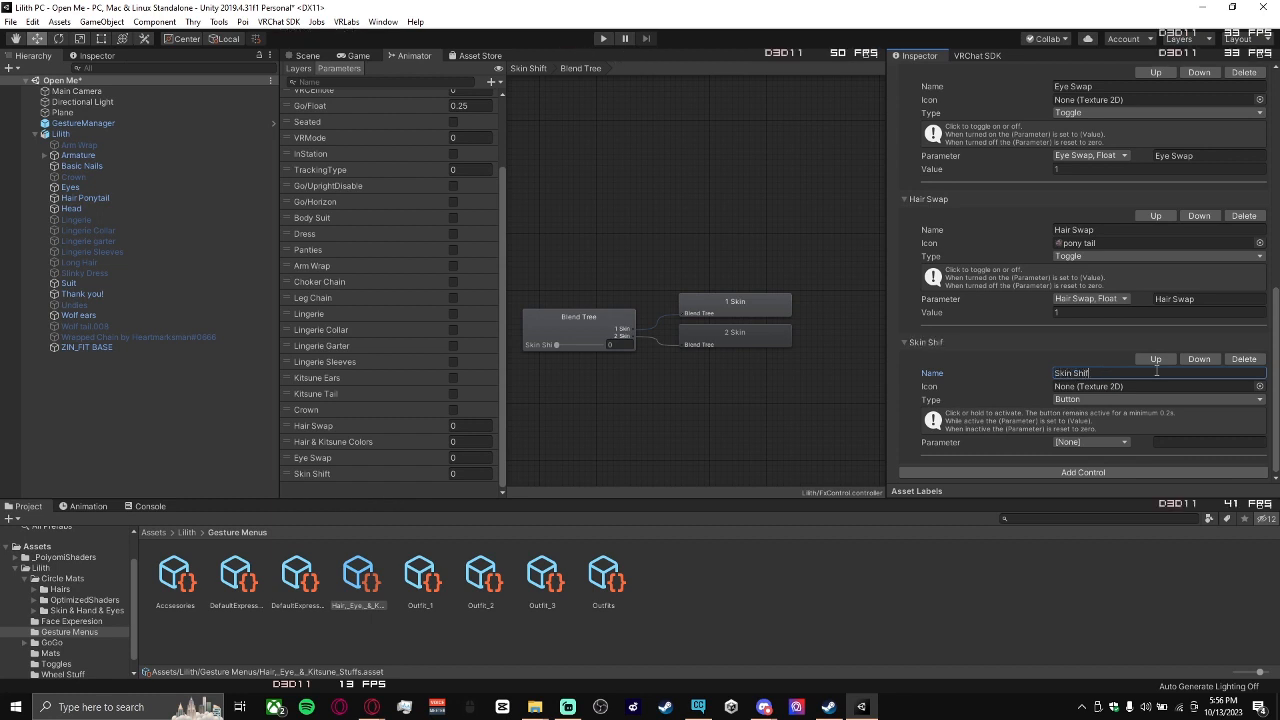
Make the Skin Shift control a Radial Puppet with Skin Shift, Float as its rotation parameter.
left_click(1134, 399)
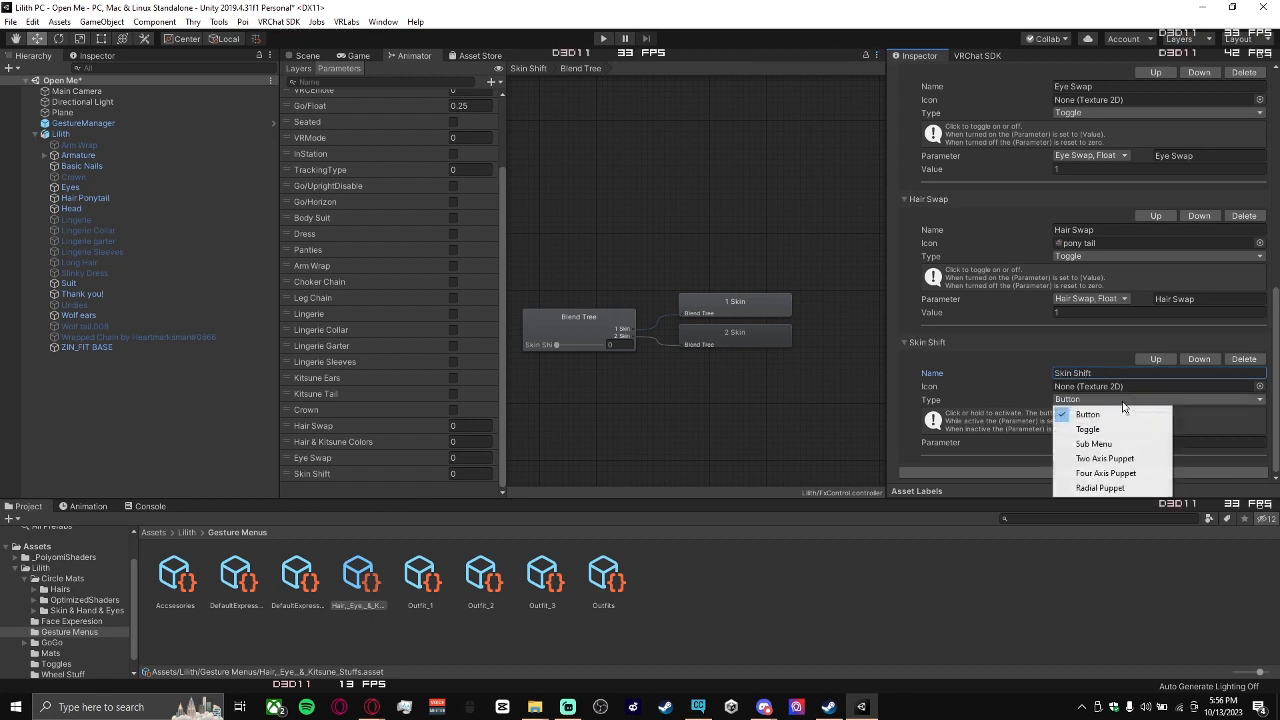
left_click(1110, 490)
left_click(1112, 458)
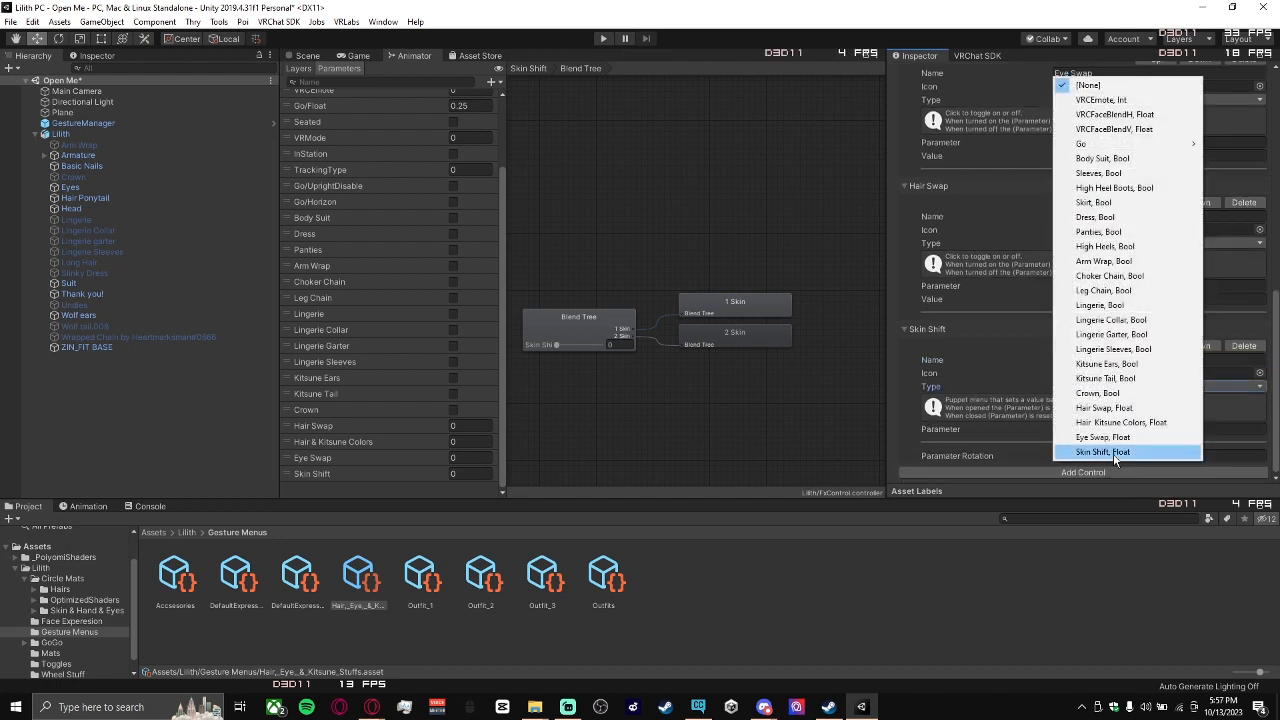
left_click(1110, 451)
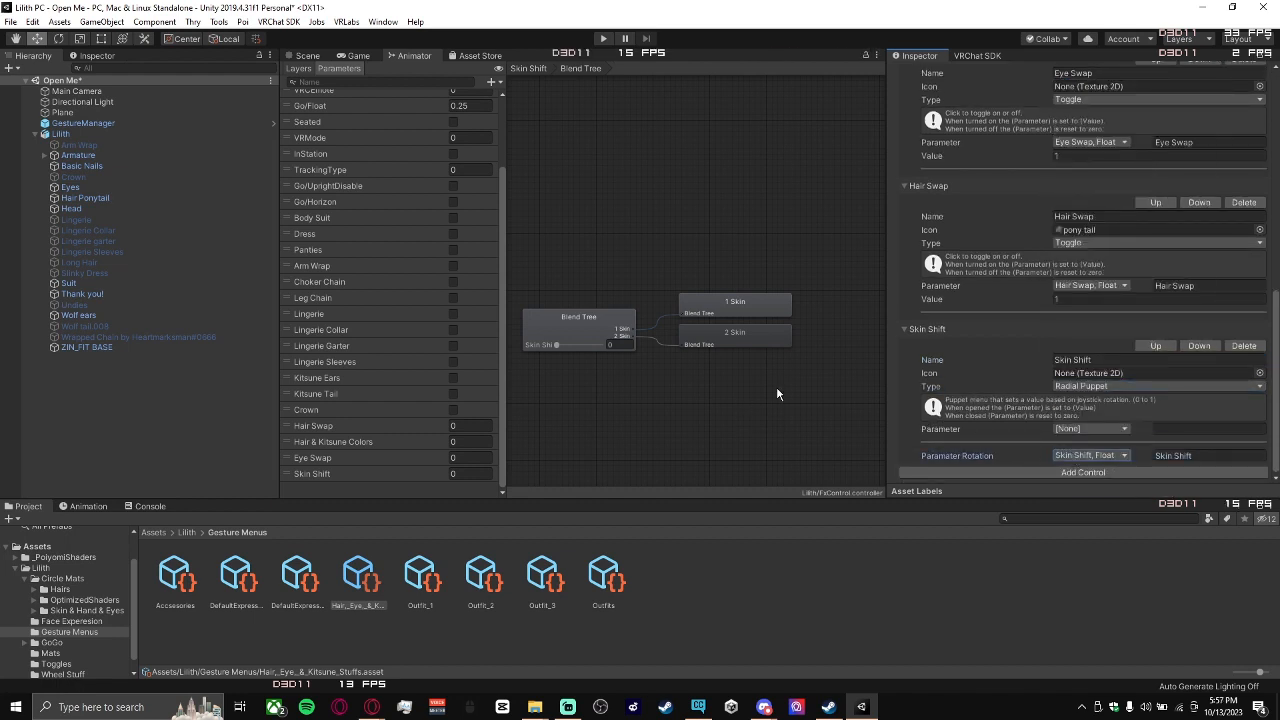
Select the GestureManager object, enter play mode and show the avatar in the Scene view.
left_click(150, 122)
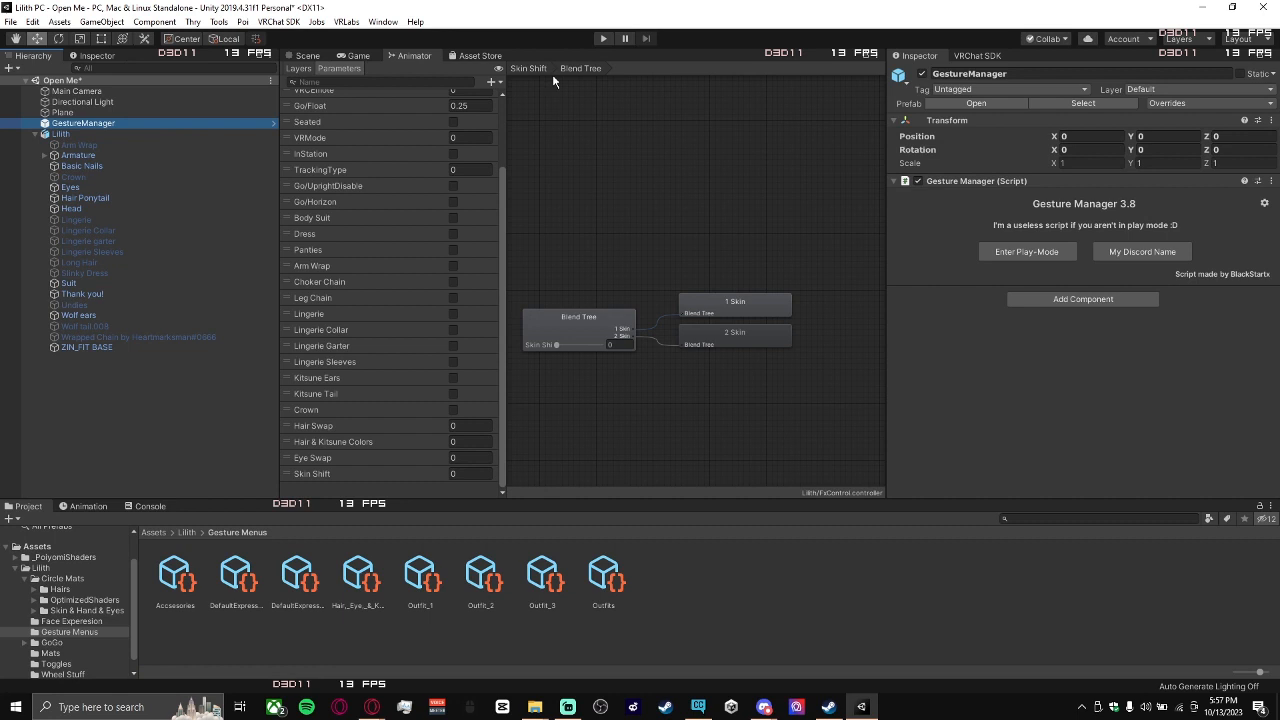
left_click(602, 39)
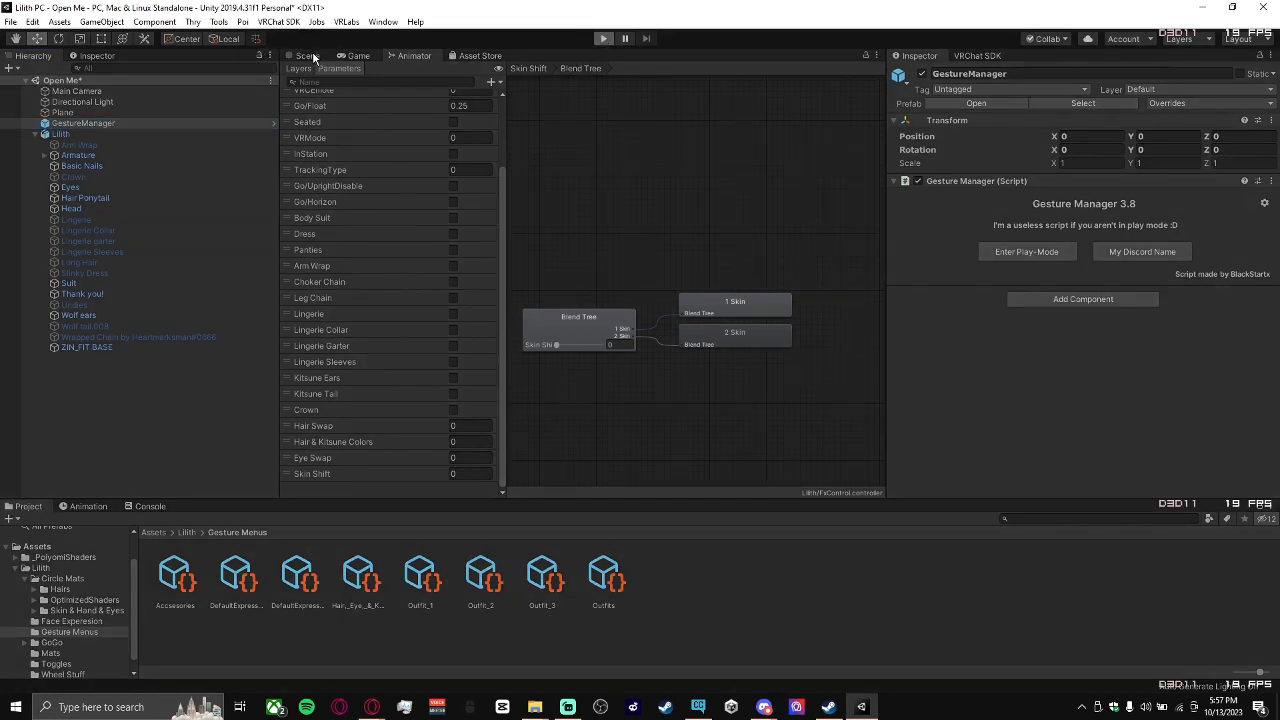
left_click(309, 56)
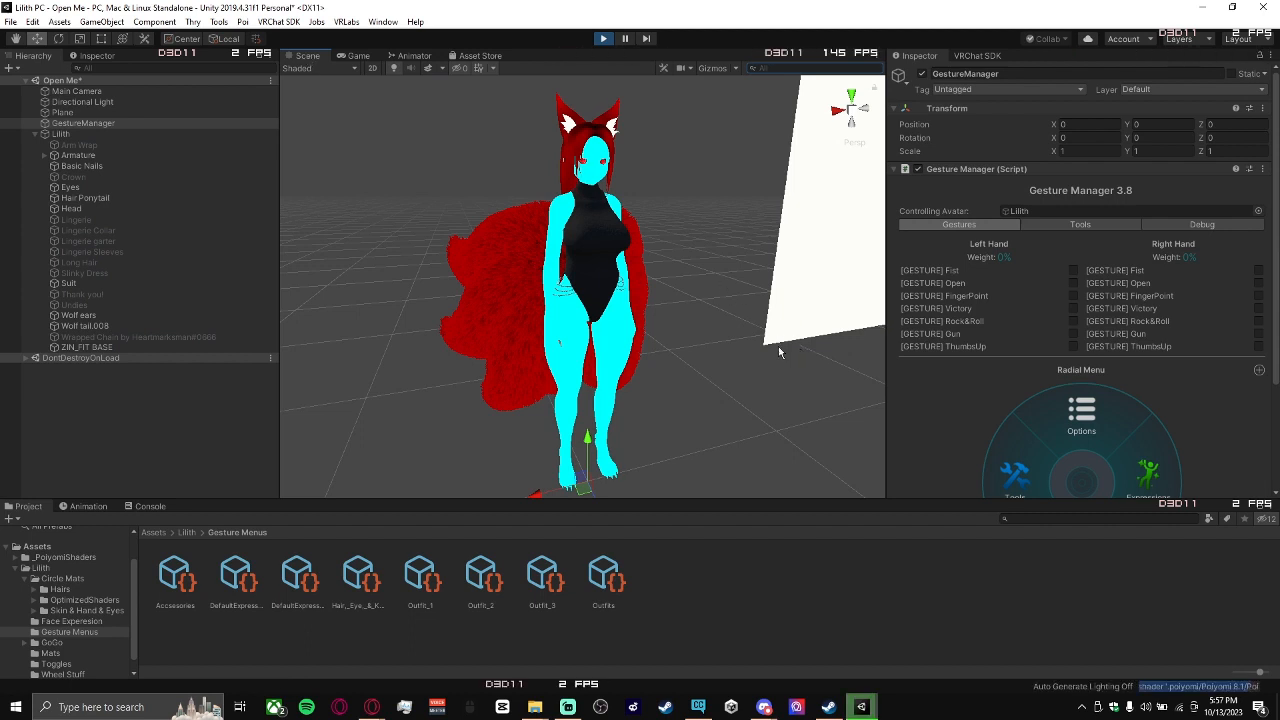
scroll(1030, 385, "down", 3)
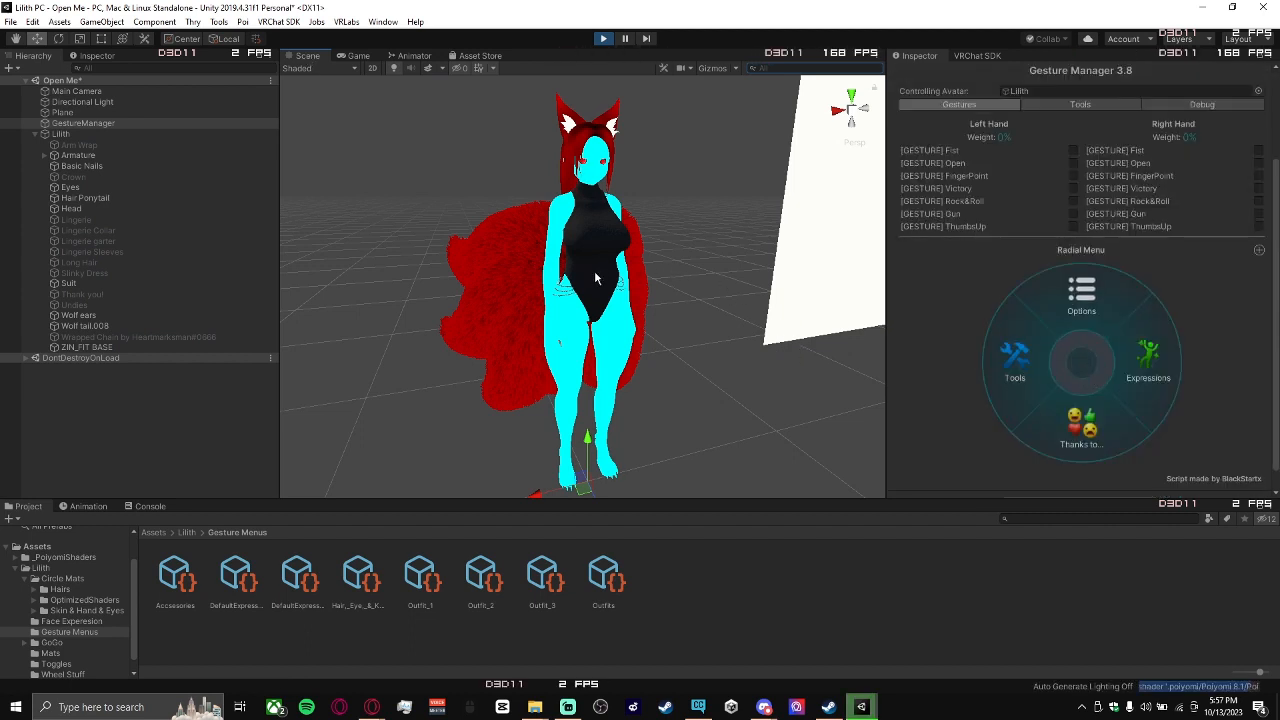
left_click_drag(595, 278, 688, 296, "alt")
Test the Skin Shift radial at 100% from the Hair, Eye, & Kitsune Stuffs submenu of the avatar's expressions.
left_click(1118, 356)
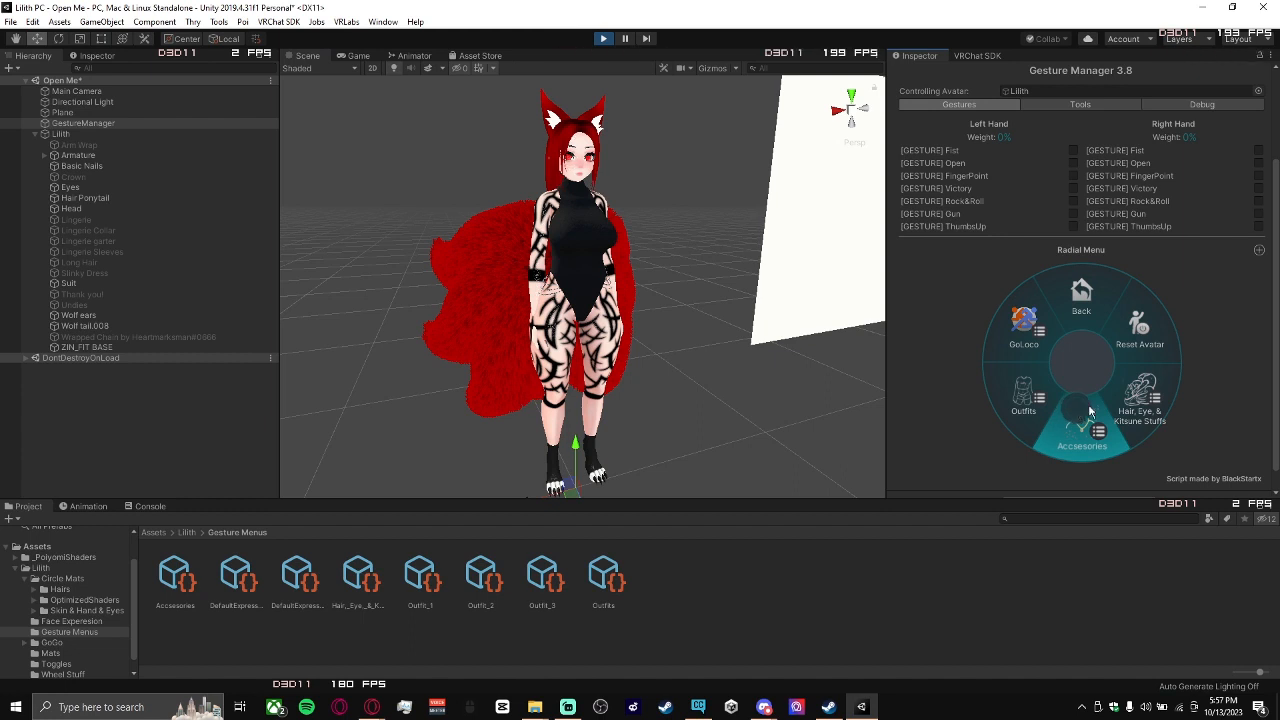
left_click(1150, 400)
left_click(1045, 334)
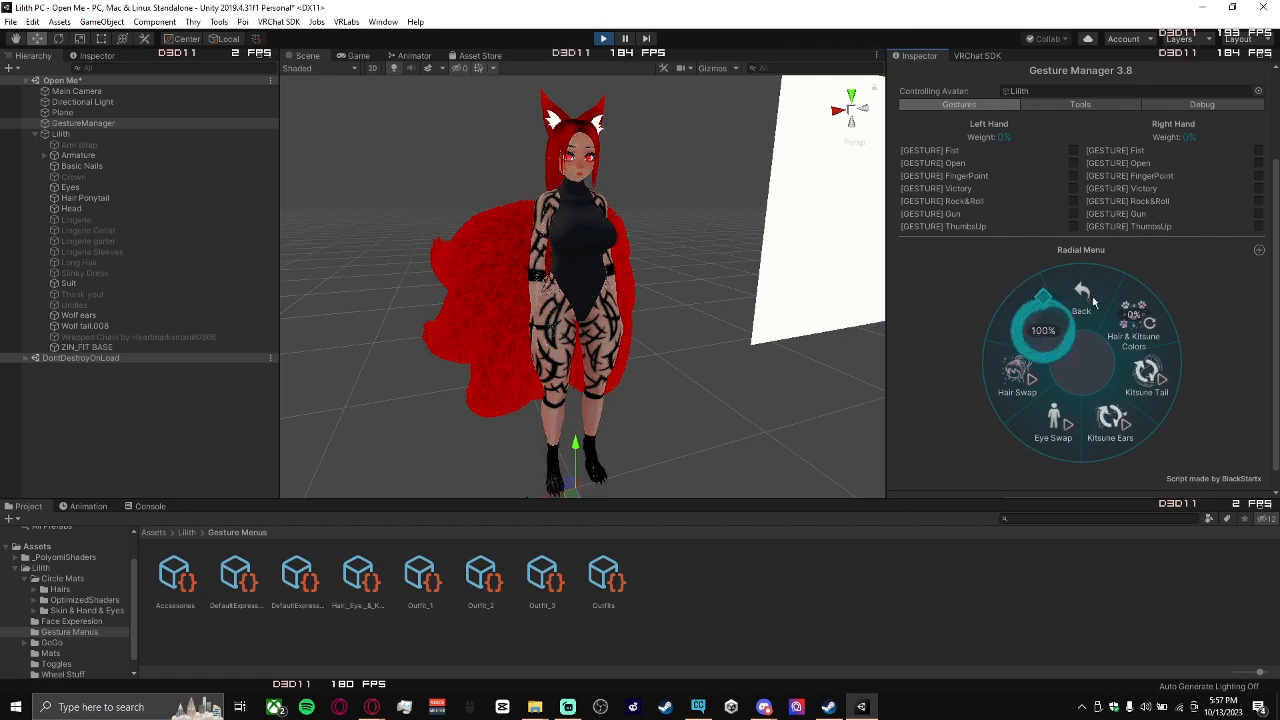
left_click(1098, 300)
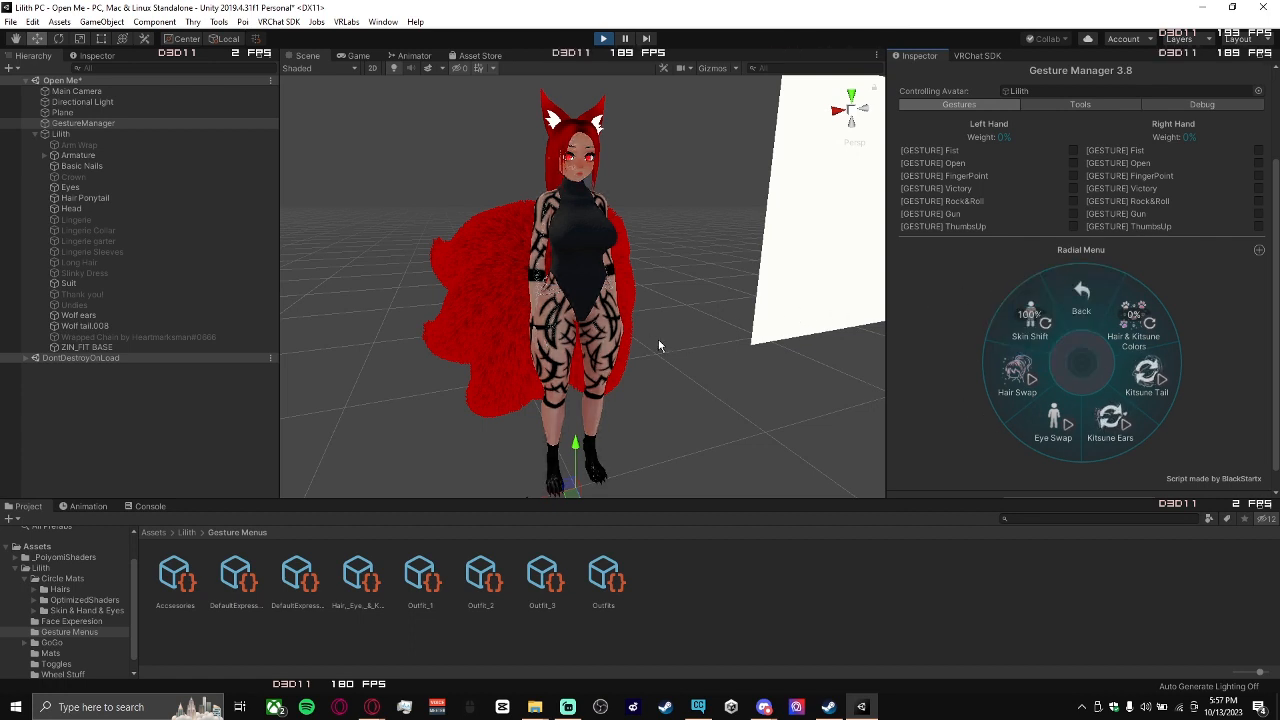